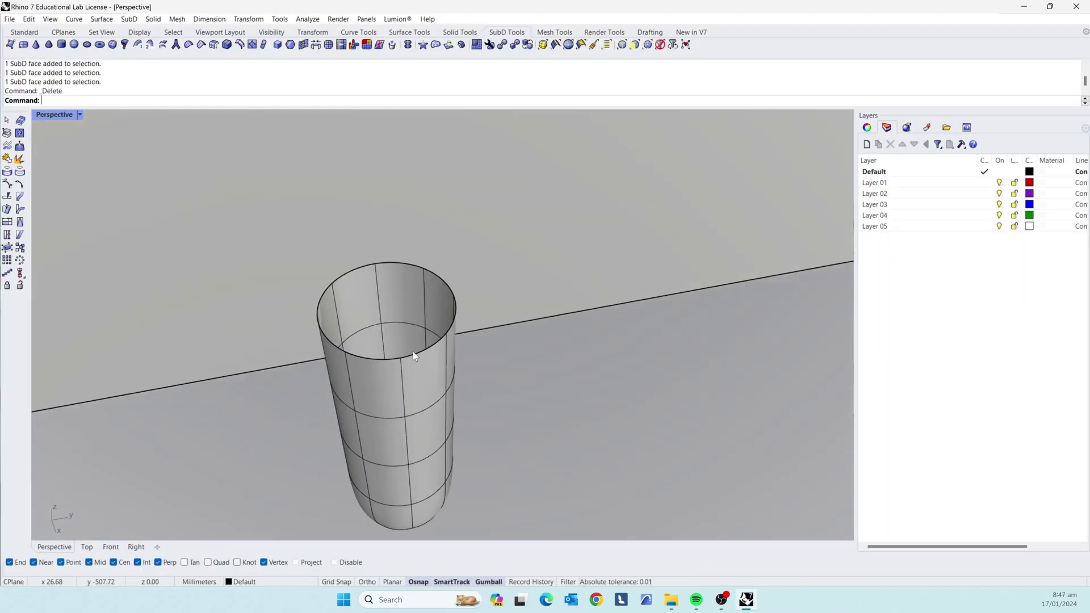
pyautogui.moveTo(363, 266); pyautogui.dragTo(304, 270)
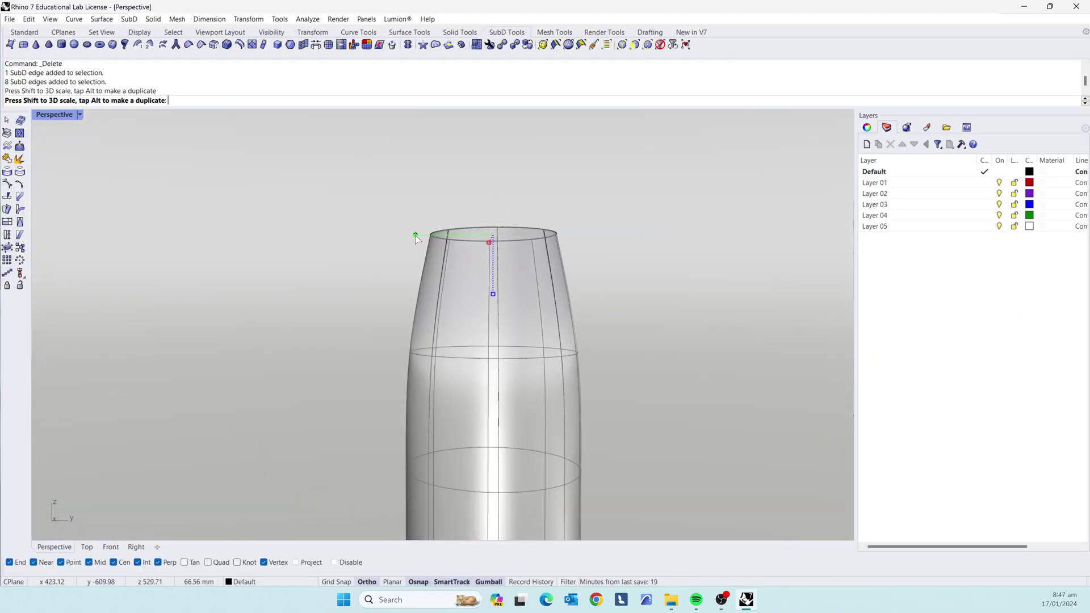
pyautogui.moveTo(416, 122); pyautogui.dragTo(417, 91)
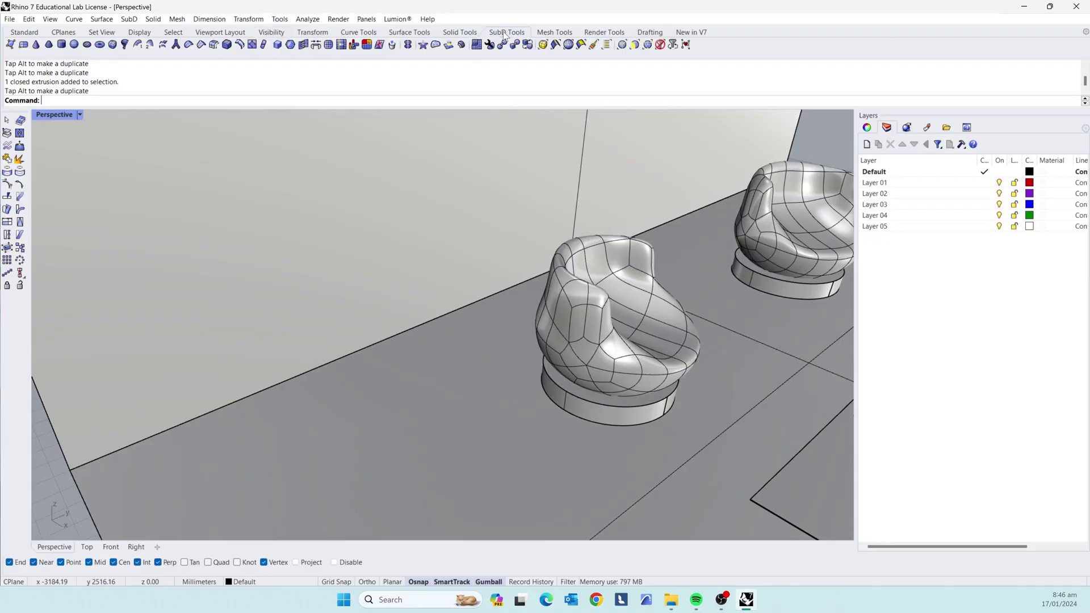
# Step: Create a vertical SubD cylinder on the floor beside the chair with a radius of 75 mm and a height of 400 mm
pyautogui.click(61, 50)
pyautogui.scroll(-3, 323, 409)
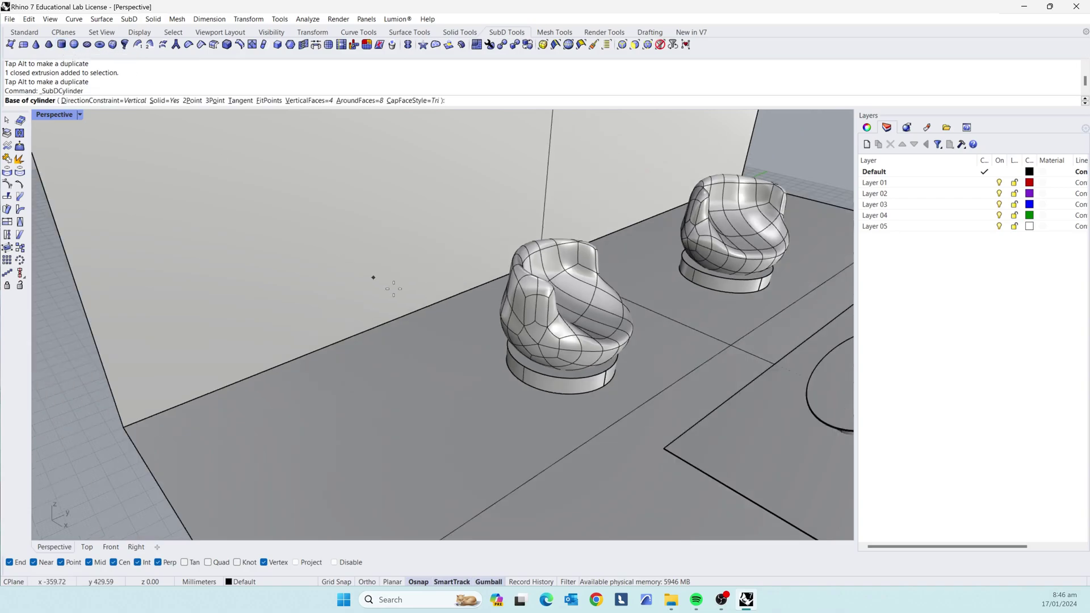
pyautogui.click(336, 372)
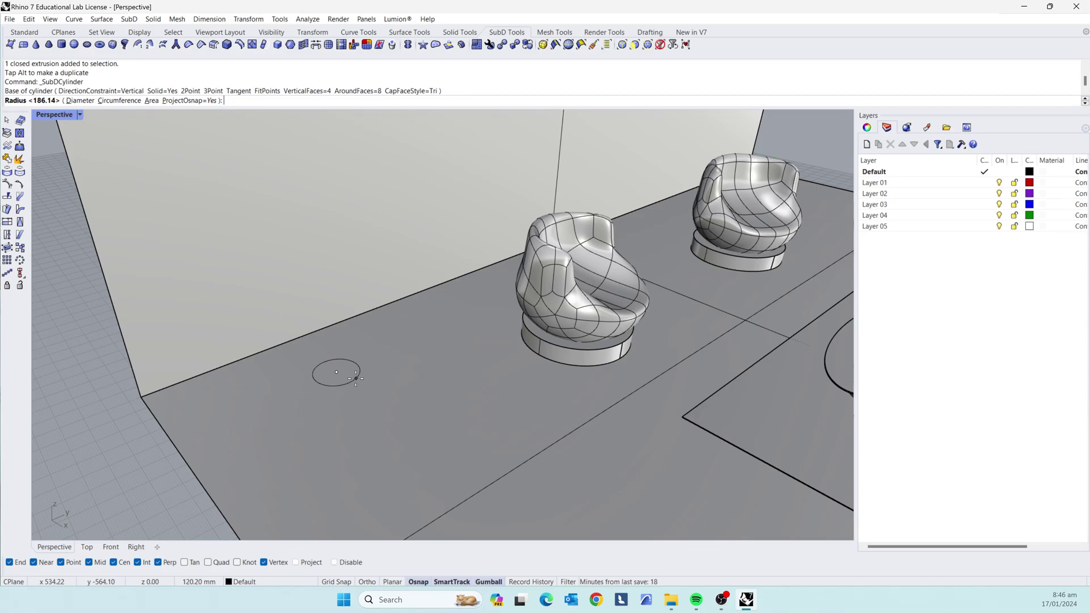
pyautogui.press('Return')
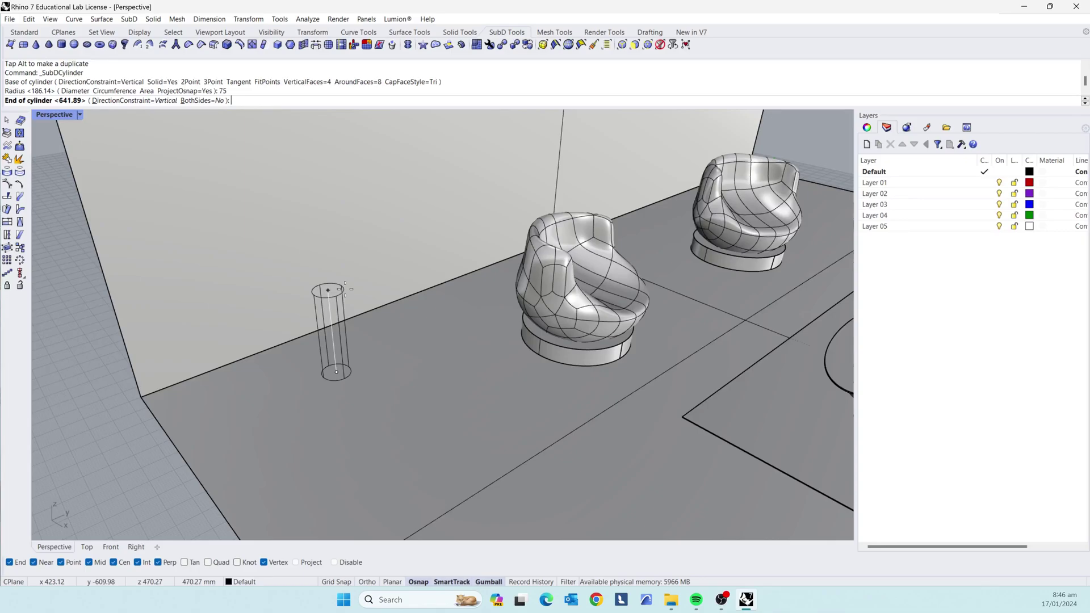
pyautogui.write('400')
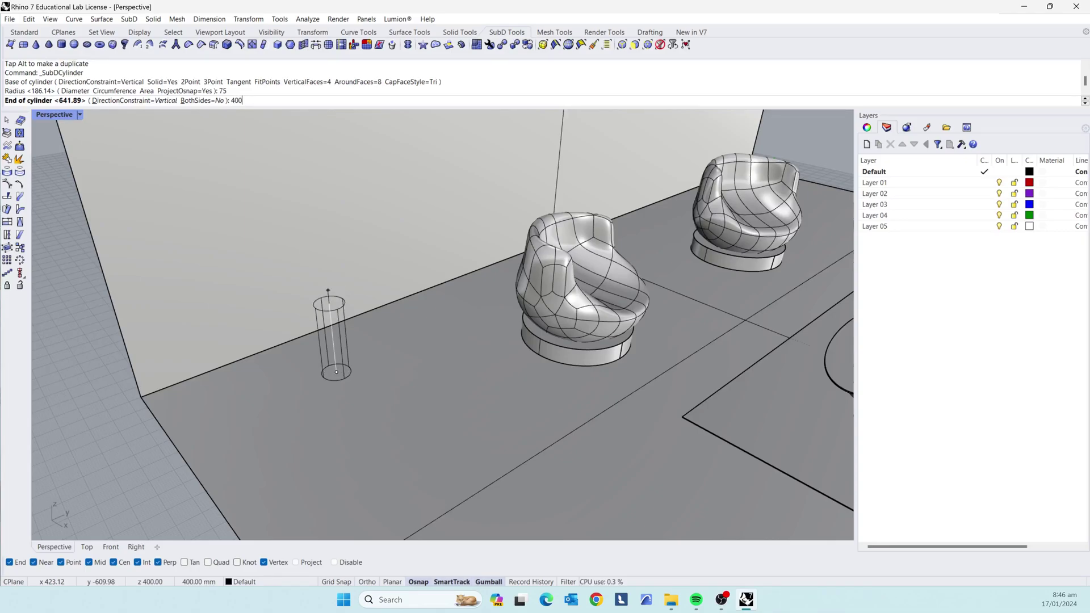
pyautogui.press('Return')
pyautogui.scroll(-3, 345, 289)
pyautogui.scroll(8, 426, 327)
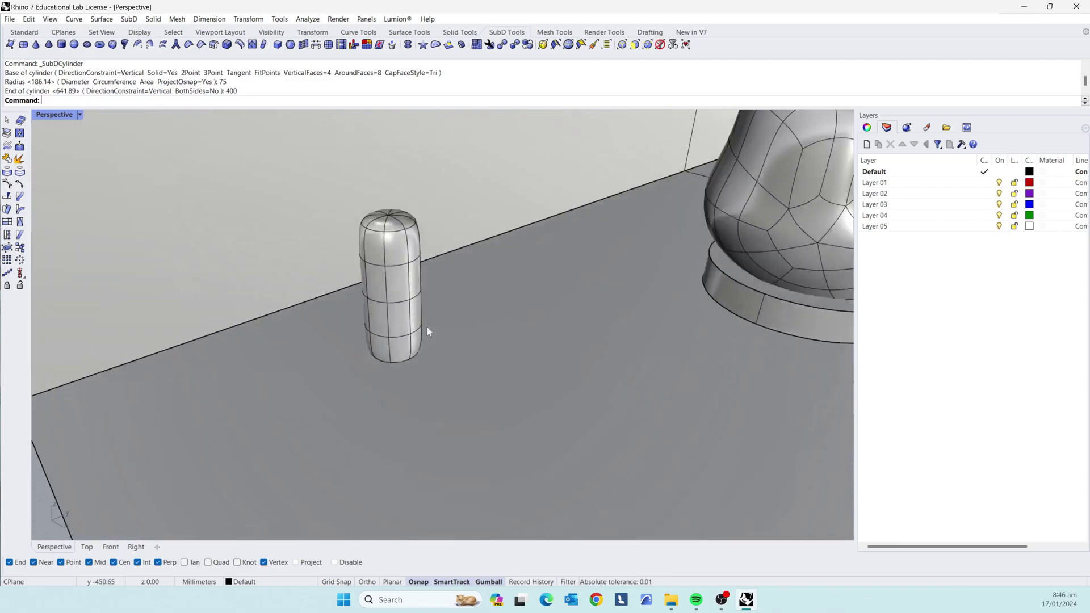
# Step: Raise the whole SubD cylinder vertically so that it hovers clear of the floor
pyautogui.moveTo(431, 307)
pyautogui.mouseDown(button='right')
pyautogui.moveTo(424, 278)
pyautogui.moveTo(413, 287)
pyautogui.moveTo(426, 307)
pyautogui.mouseUp(button='right')
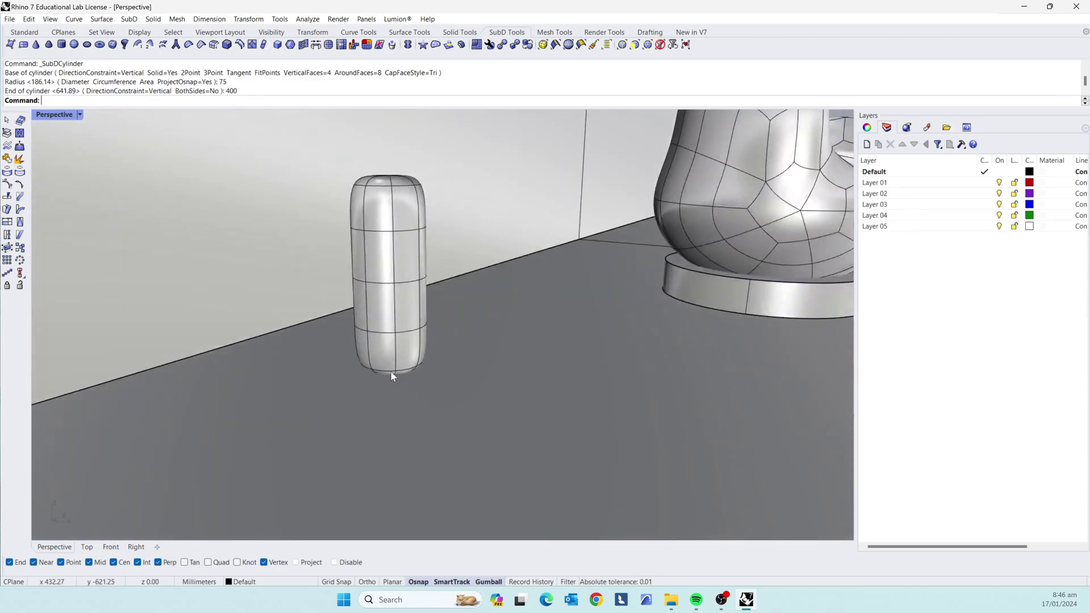
pyautogui.scroll(7, 391, 372)
pyautogui.moveTo(396, 393); pyautogui.dragTo(391, 380, button='right')
pyautogui.scroll(-5, 391, 379)
pyautogui.click(413, 292)
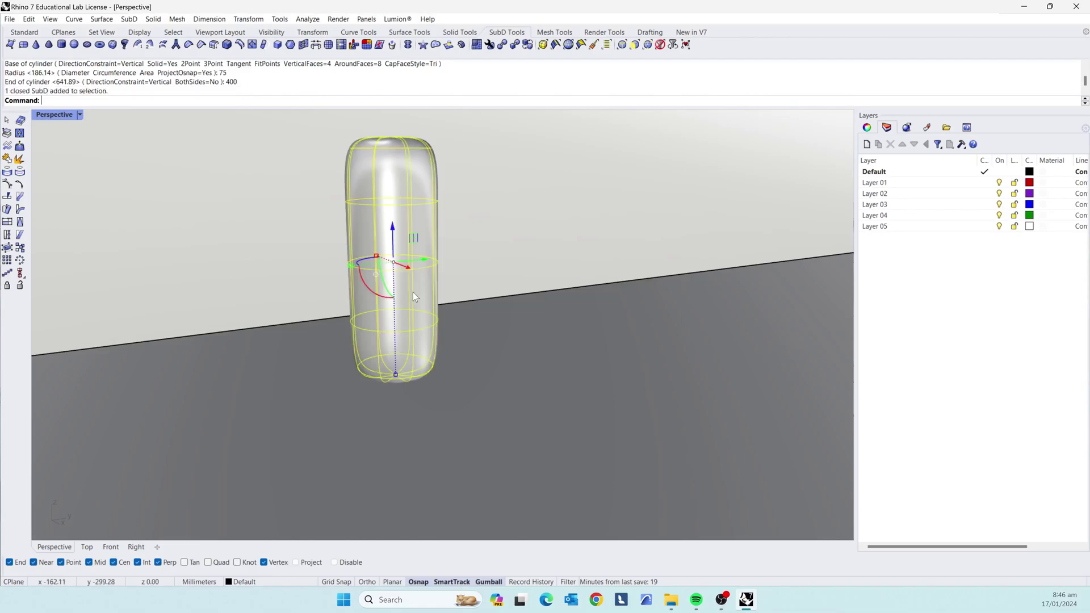
pyautogui.moveTo(390, 231); pyautogui.dragTo(391, 150)
pyautogui.scroll(-10, 435, 269)
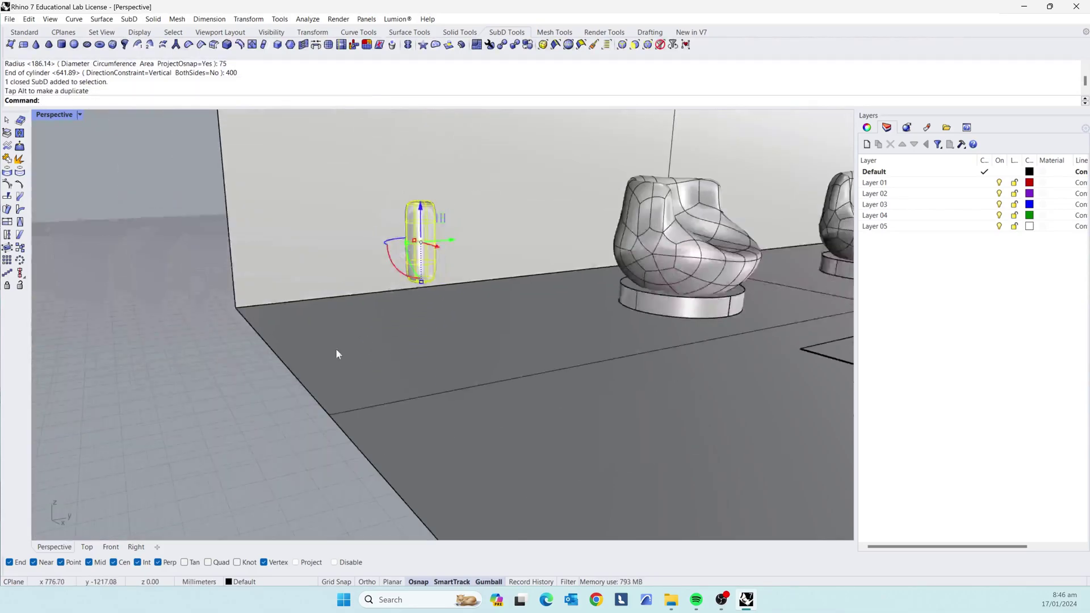
pyautogui.click(224, 412)
# Step: Pull the centre vertex of the cylinder's underside down slightly to make the base rounder
pyautogui.moveTo(223, 411); pyautogui.dragTo(389, 307, button='right')
pyautogui.scroll(10, 472, 294)
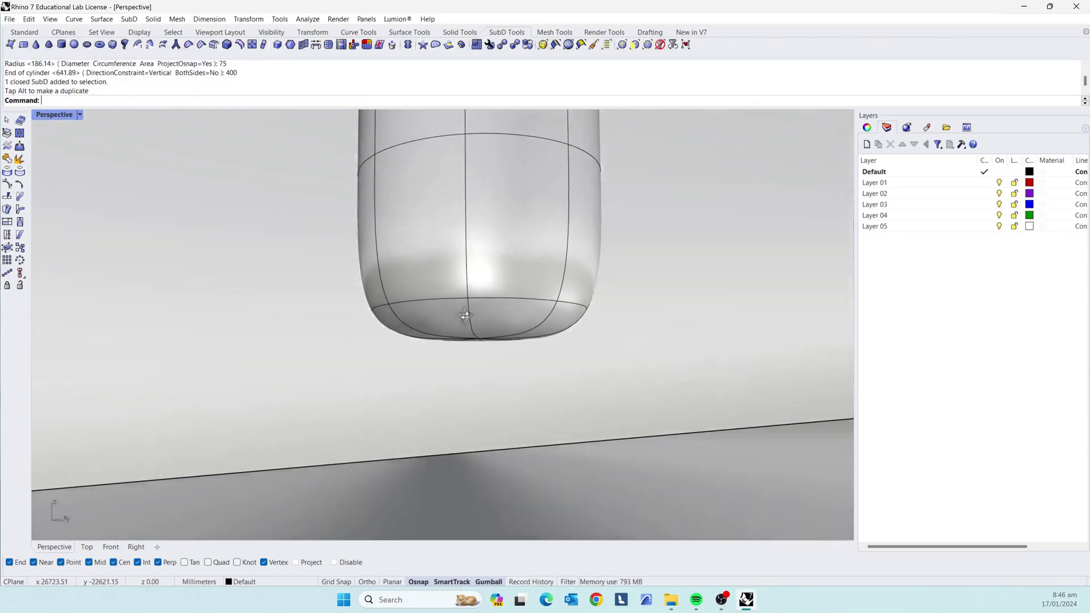
pyautogui.scroll(-3, 516, 339)
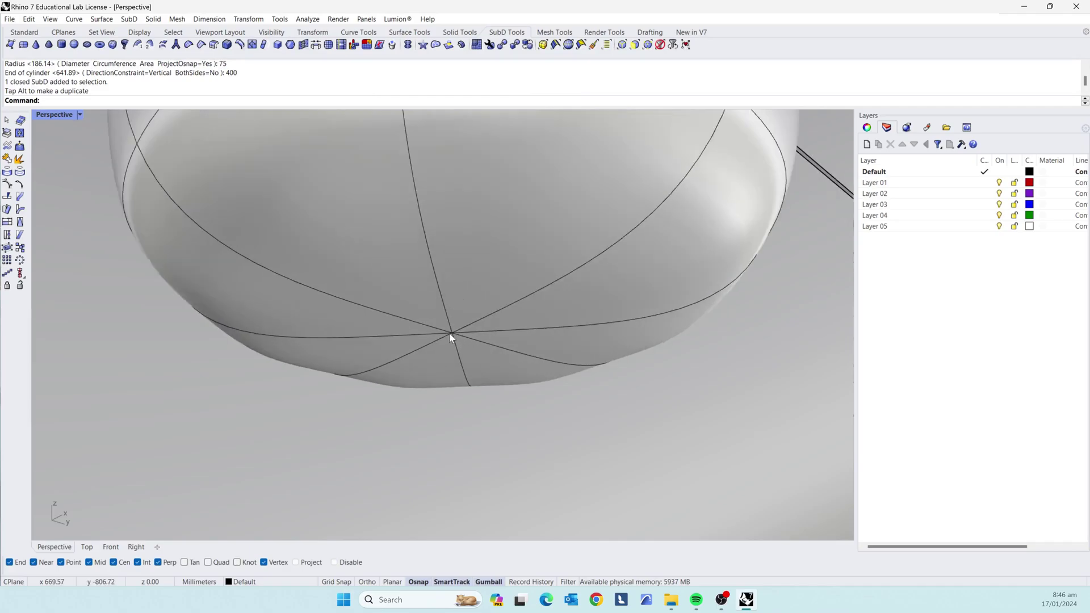
pyautogui.keyDown('ctrl'); pyautogui.keyDown('shift'); pyautogui.click(450, 335); pyautogui.keyUp('shift'); pyautogui.keyUp('ctrl')
pyautogui.scroll(-5, 448, 318)
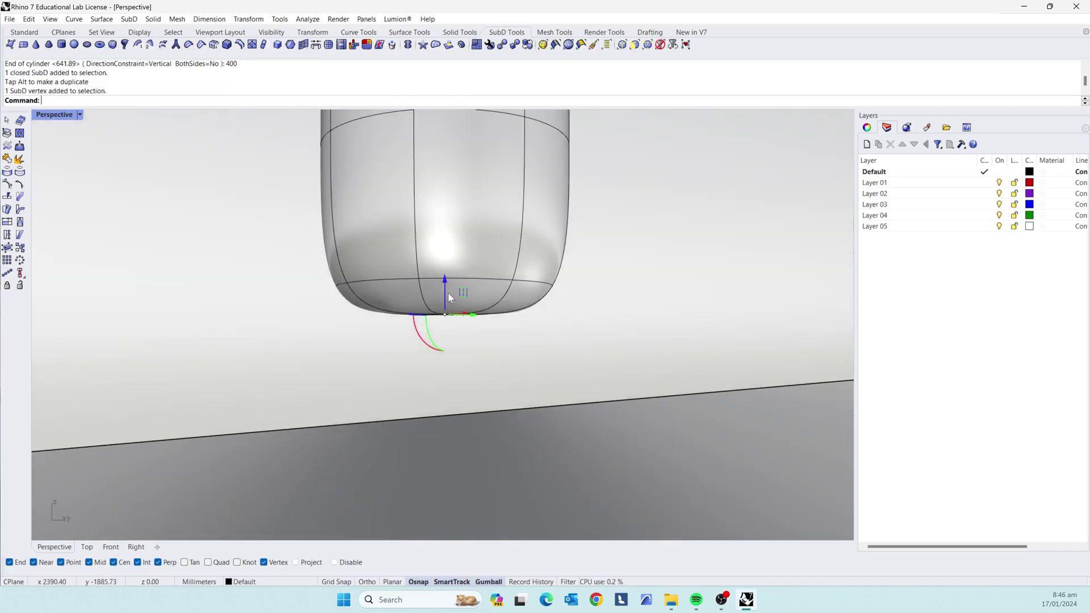
pyautogui.moveTo(447, 293); pyautogui.dragTo(437, 333)
pyautogui.scroll(-5, 447, 328)
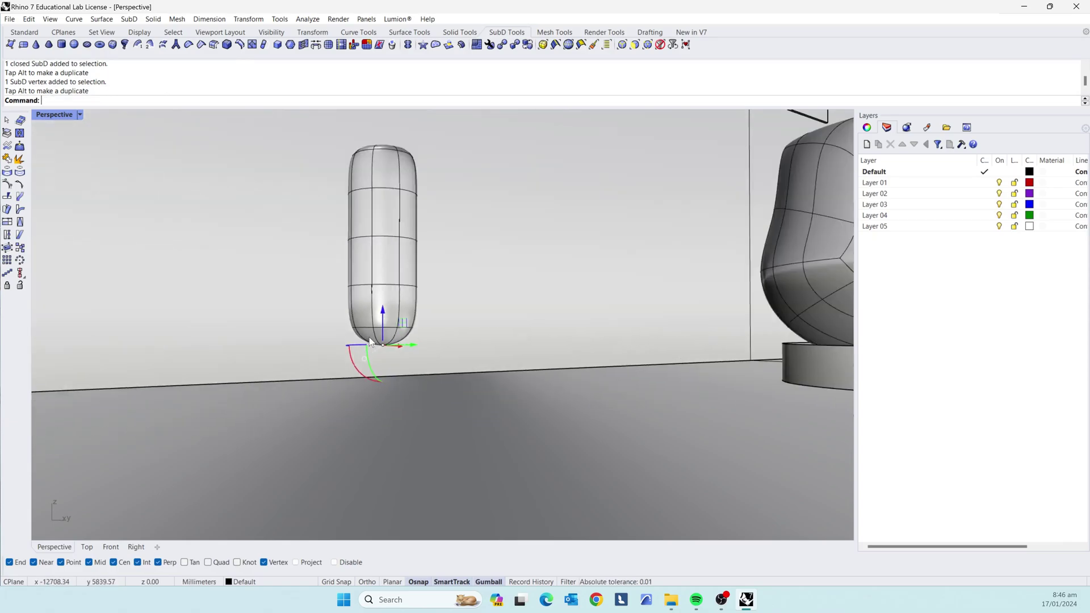
pyautogui.scroll(-8, 369, 342)
pyautogui.click(125, 433)
# Step: Delete all eight triangular SubD faces capping the cylinder's upper end to open it
pyautogui.moveTo(335, 249); pyautogui.dragTo(348, 302, button='right')
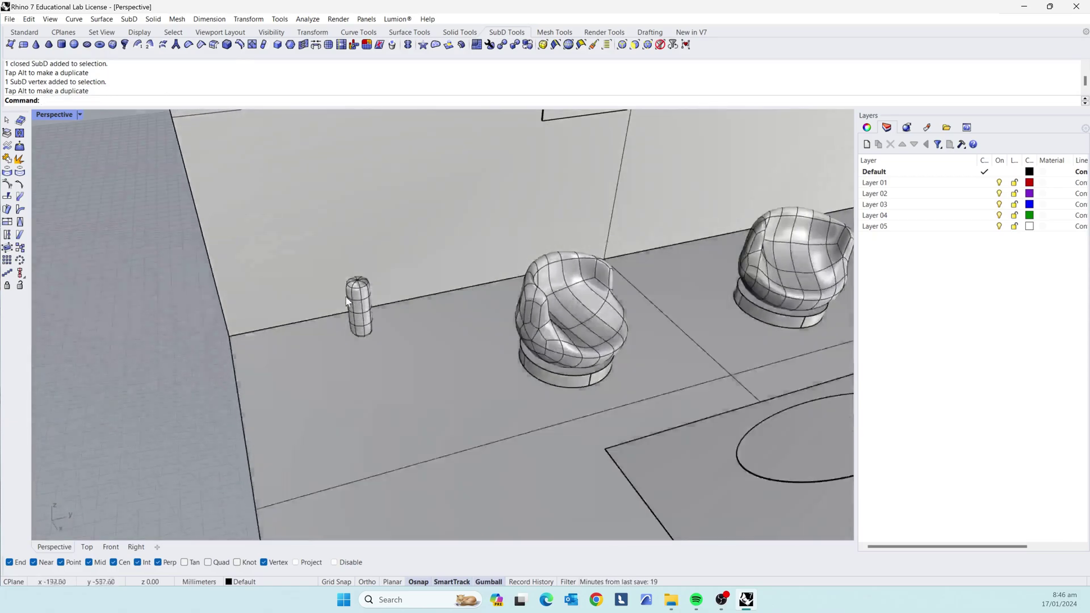
pyautogui.scroll(10, 348, 301)
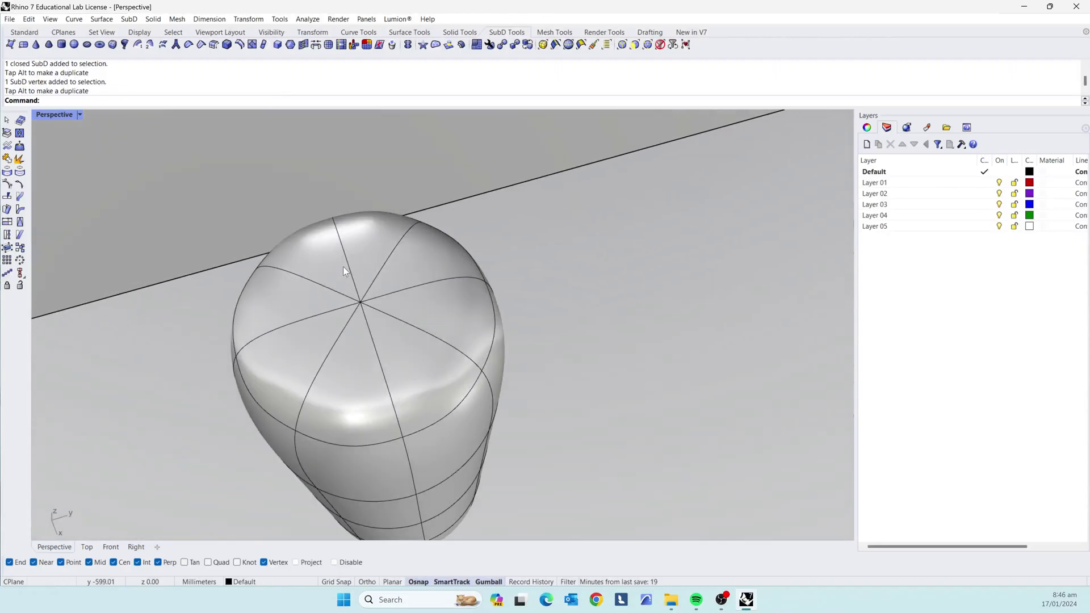
pyautogui.scroll(3, 343, 267)
pyautogui.keyDown('ctrl'); pyautogui.keyDown('shift'); pyautogui.click(389, 254); pyautogui.keyUp('shift'); pyautogui.keyUp('ctrl')
pyautogui.keyDown('ctrl'); pyautogui.keyDown('shift'); pyautogui.click(309, 284); pyautogui.keyUp('shift'); pyautogui.keyUp('ctrl')
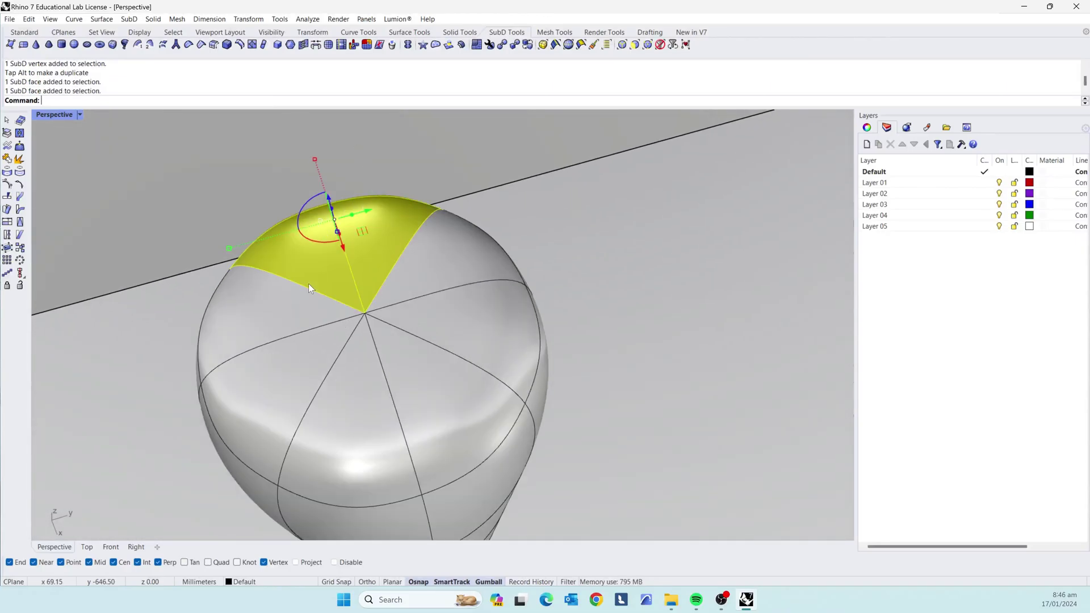
pyautogui.keyDown('ctrl'); pyautogui.keyDown('shift'); pyautogui.click(288, 315); pyautogui.keyUp('shift'); pyautogui.keyUp('ctrl')
pyautogui.keyDown('ctrl'); pyautogui.keyDown('shift'); pyautogui.click(287, 369); pyautogui.keyUp('shift'); pyautogui.keyUp('ctrl')
pyautogui.keyDown('ctrl'); pyautogui.keyDown('shift'); pyautogui.click(356, 395); pyautogui.keyUp('shift'); pyautogui.keyUp('ctrl')
pyautogui.keyDown('ctrl'); pyautogui.keyDown('shift'); pyautogui.click(432, 377); pyautogui.keyUp('shift'); pyautogui.keyUp('ctrl')
pyautogui.keyDown('ctrl'); pyautogui.keyDown('shift'); pyautogui.click(475, 335); pyautogui.keyUp('shift'); pyautogui.keyUp('ctrl')
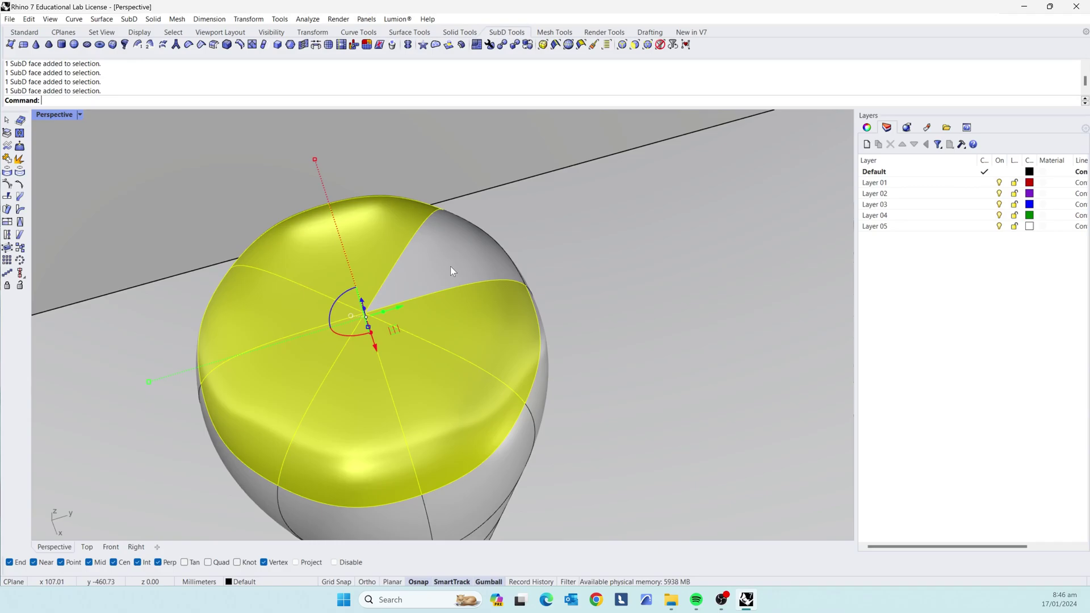
pyautogui.keyDown('ctrl'); pyautogui.keyDown('shift'); pyautogui.click(450, 261); pyautogui.keyUp('shift'); pyautogui.keyUp('ctrl')
pyautogui.press('Delete')
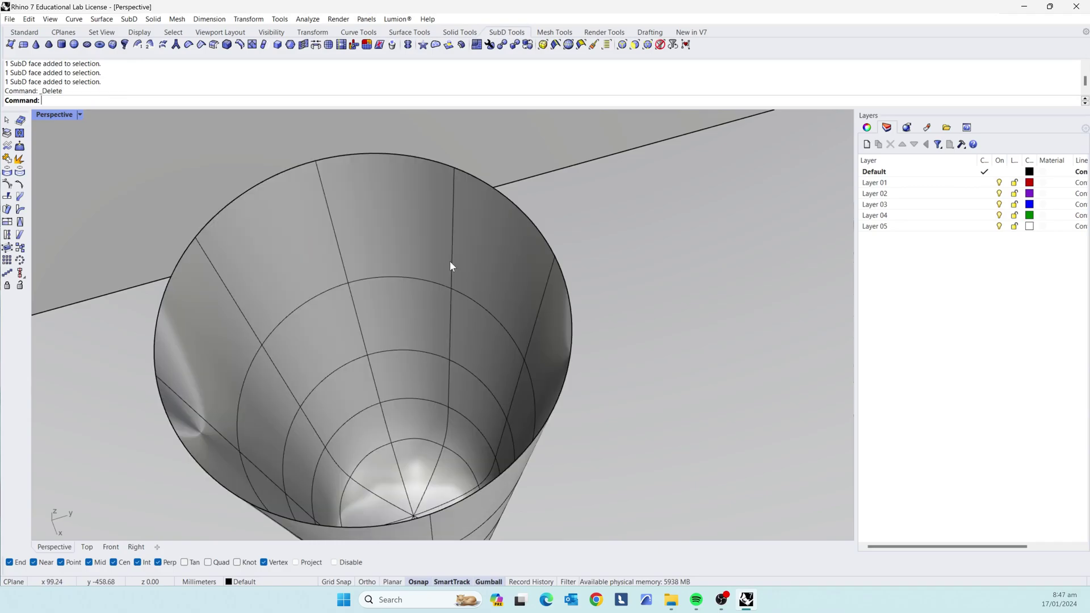
# Step: Scale the edge loop around the open rim inward uniformly to taper the cylinder's upper end
pyautogui.scroll(-5, 390, 440)
pyautogui.moveTo(389, 441); pyautogui.dragTo(392, 408, button='right')
pyautogui.scroll(-5, 411, 364)
pyautogui.scroll(6, 420, 361)
pyautogui.scroll(3, 382, 376)
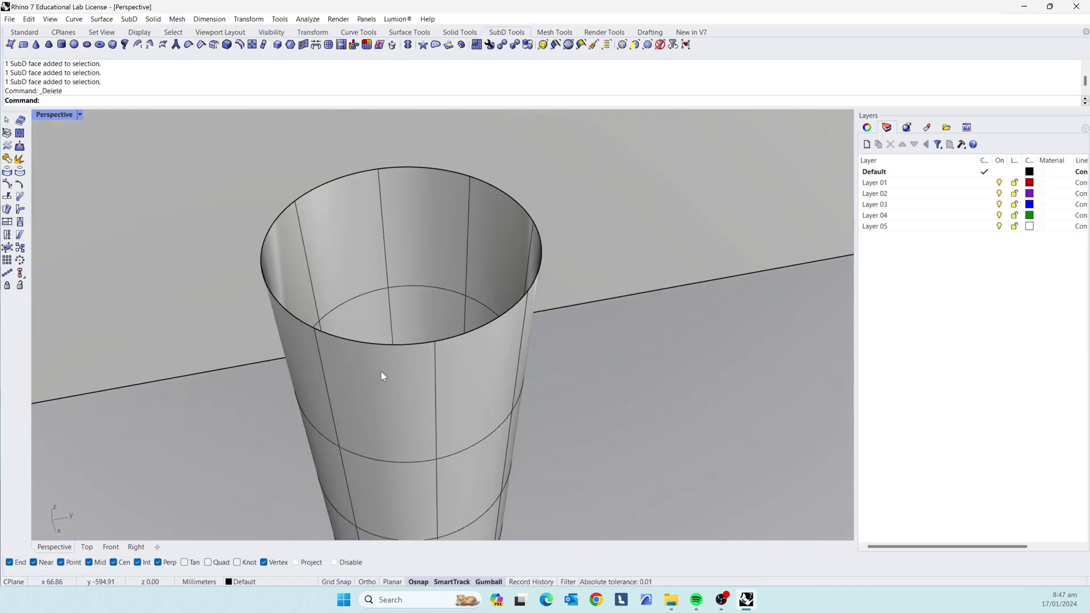
pyautogui.doubleClick(365, 342)
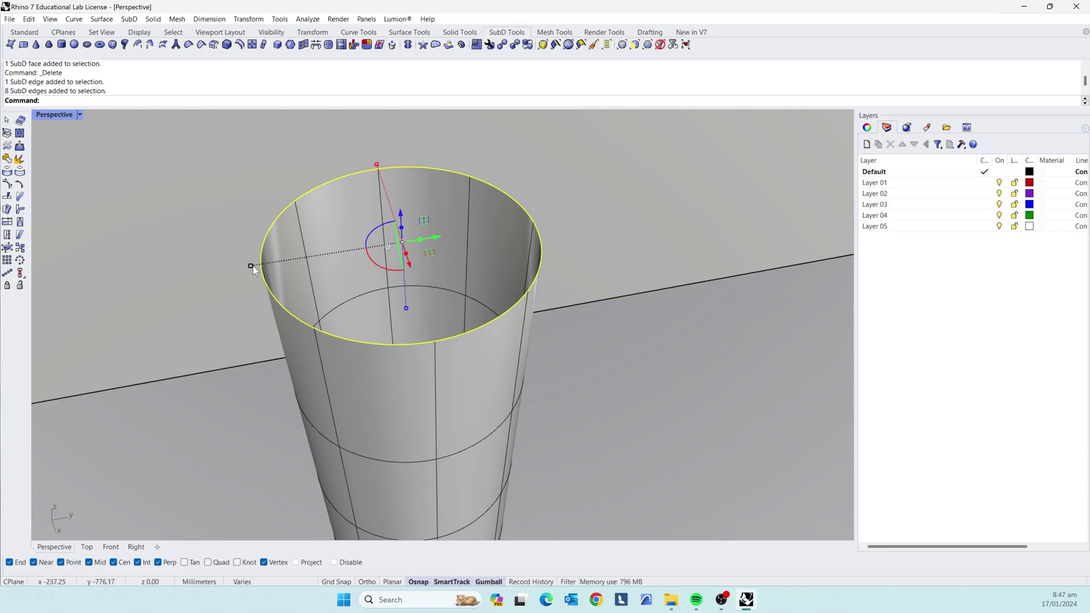
pyautogui.moveTo(254, 266); pyautogui.dragTo(297, 264)
pyautogui.scroll(-5, 547, 422)
pyautogui.moveTo(412, 321); pyautogui.dragTo(467, 350, button='right')
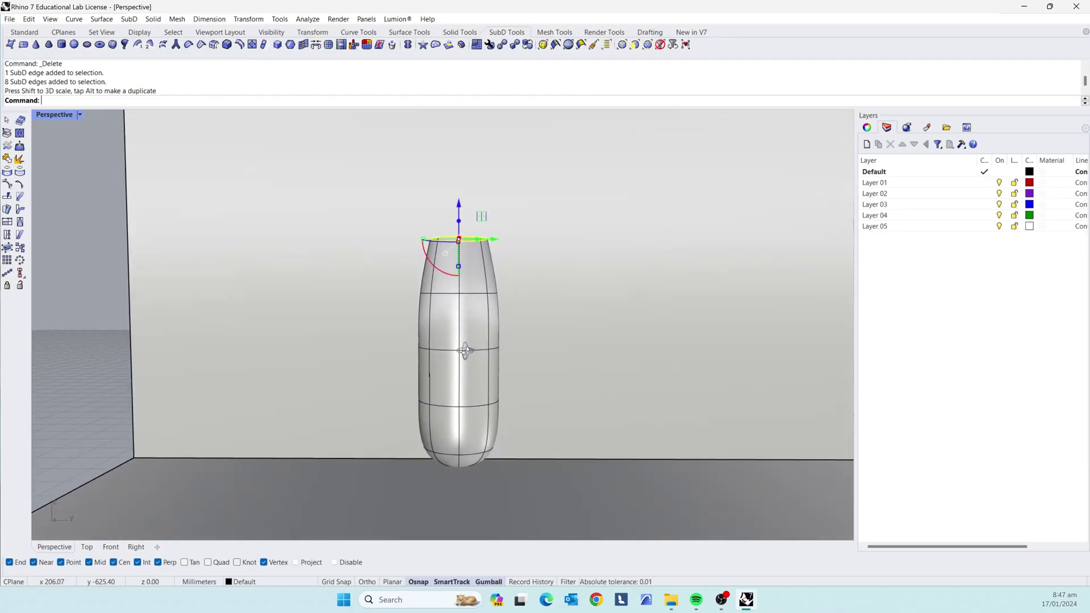
pyautogui.scroll(3, 426, 243)
pyautogui.keyDown('shift'); pyautogui.moveTo(416, 236); pyautogui.dragTo(417, 237); pyautogui.keyUp('shift')
pyautogui.scroll(-5, 515, 340)
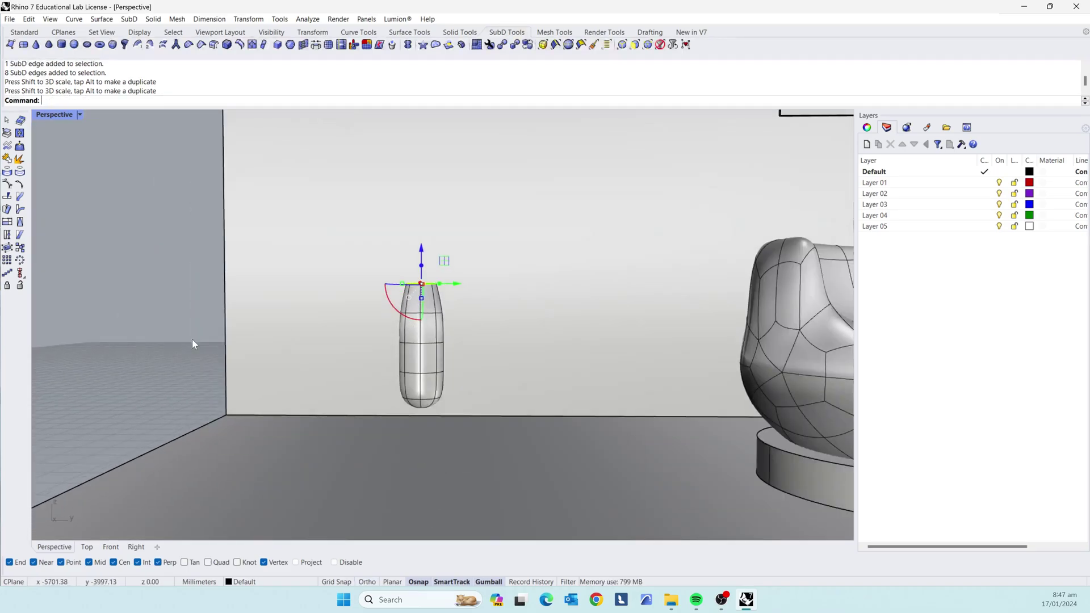
pyautogui.click(172, 338)
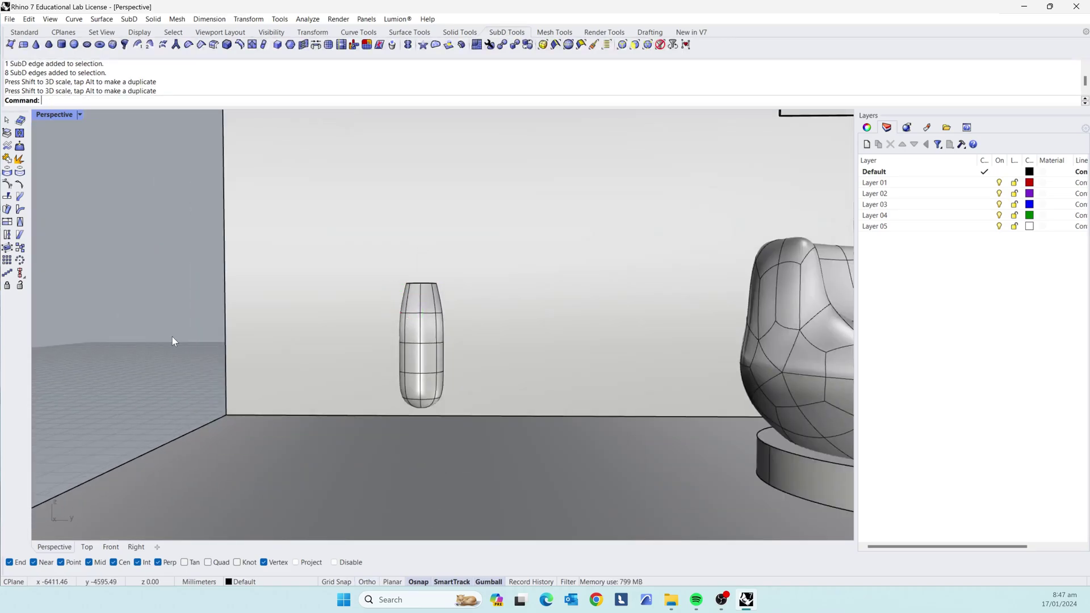
# Step: Adjust the height of the first edge loop below the rim, bringing it closer to the rim
pyautogui.scroll(6, 411, 321)
pyautogui.doubleClick(451, 301)
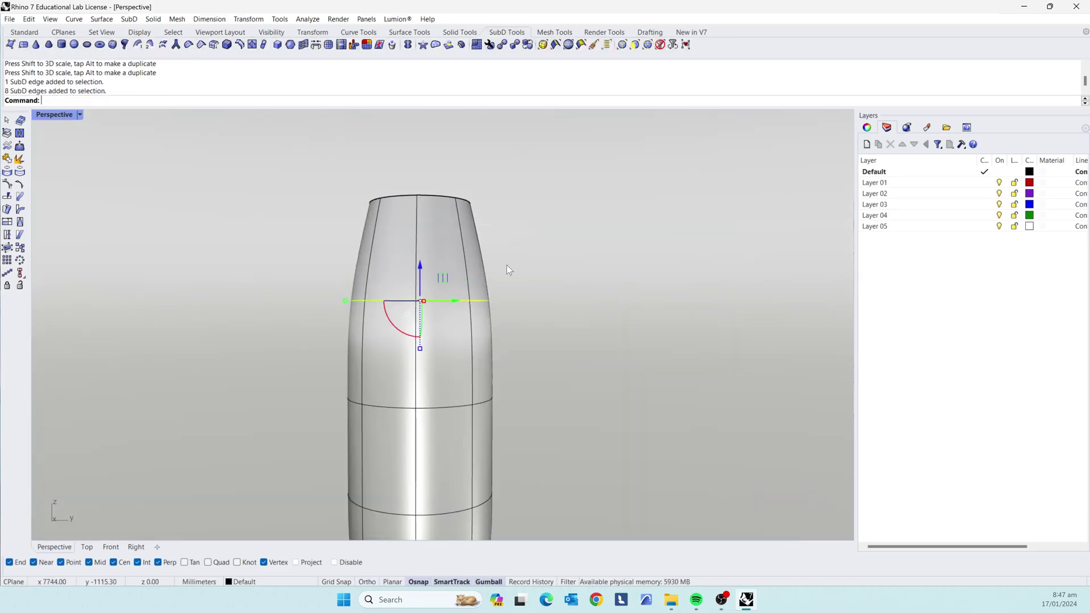
pyautogui.moveTo(506, 265); pyautogui.dragTo(475, 306, button='right')
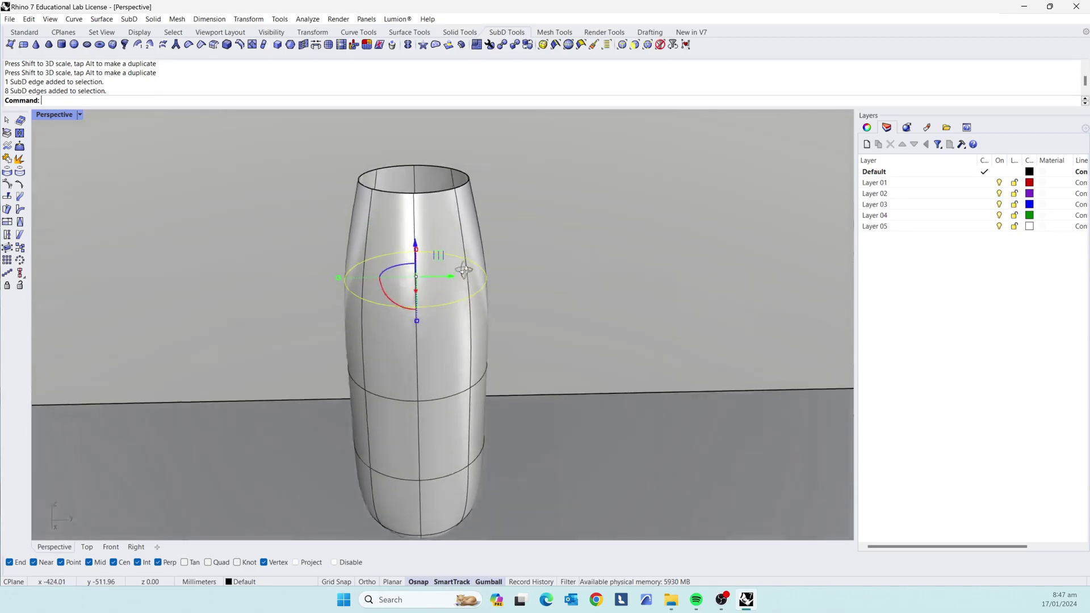
pyautogui.moveTo(420, 242); pyautogui.dragTo(440, 258, button='right')
pyautogui.moveTo(414, 258); pyautogui.dragTo(452, 312)
pyautogui.scroll(-5, 536, 321)
pyautogui.moveTo(480, 326); pyautogui.dragTo(431, 306, button='right')
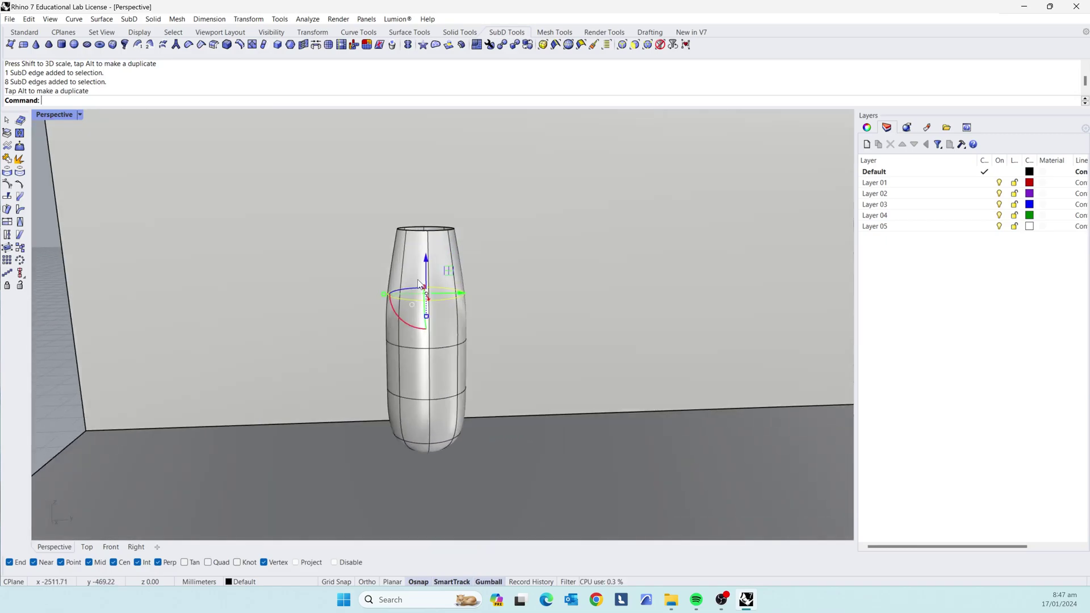
pyautogui.scroll(5, 431, 284)
pyautogui.moveTo(429, 254)
pyautogui.mouseDown()
pyautogui.moveTo(432, 223)
pyautogui.moveTo(431, 236)
pyautogui.mouseUp()
pyautogui.scroll(-5, 464, 224)
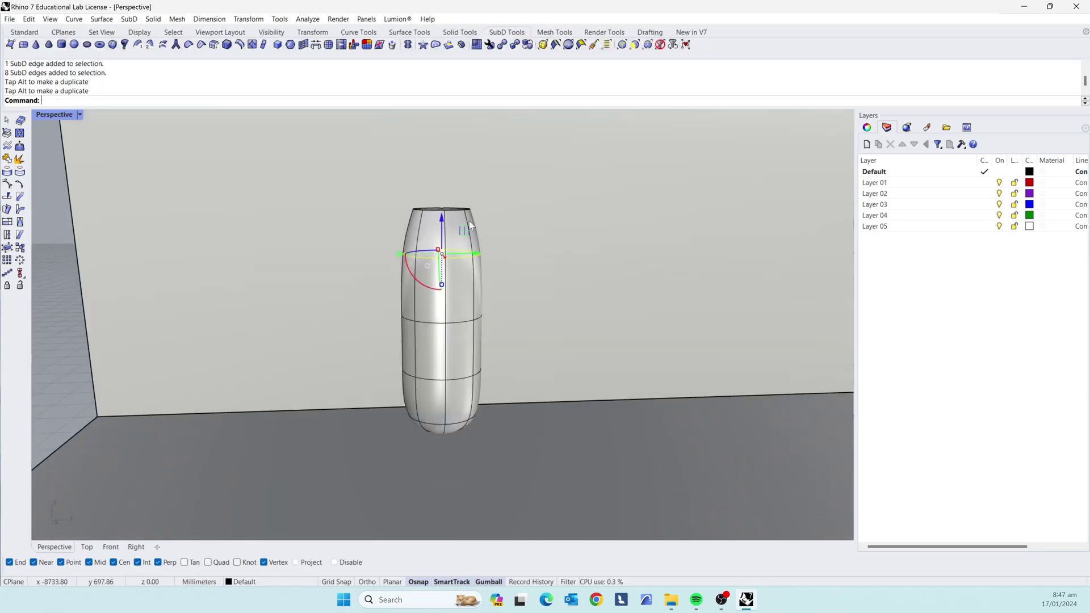
# Step: Scale the edge loop below the rim inward to form a narrow vase neck under a flared mouth
pyautogui.scroll(5, 462, 318)
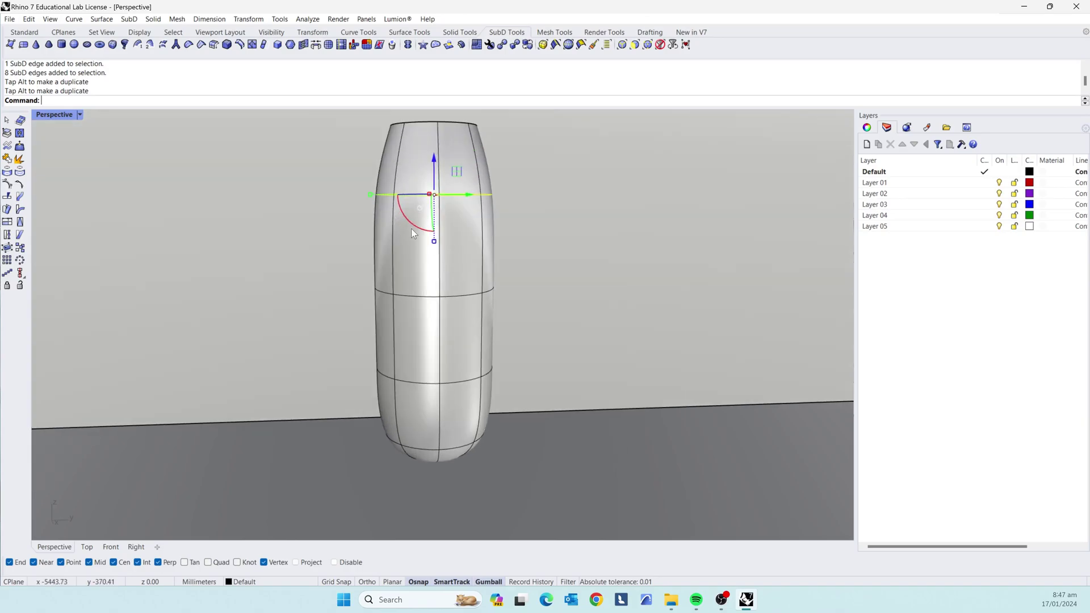
pyautogui.moveTo(412, 228); pyautogui.dragTo(408, 239, button='right')
pyautogui.moveTo(366, 188); pyautogui.dragTo(411, 208)
pyautogui.scroll(-5, 419, 246)
pyautogui.moveTo(427, 251); pyautogui.dragTo(459, 324, button='right')
pyautogui.scroll(7, 419, 218)
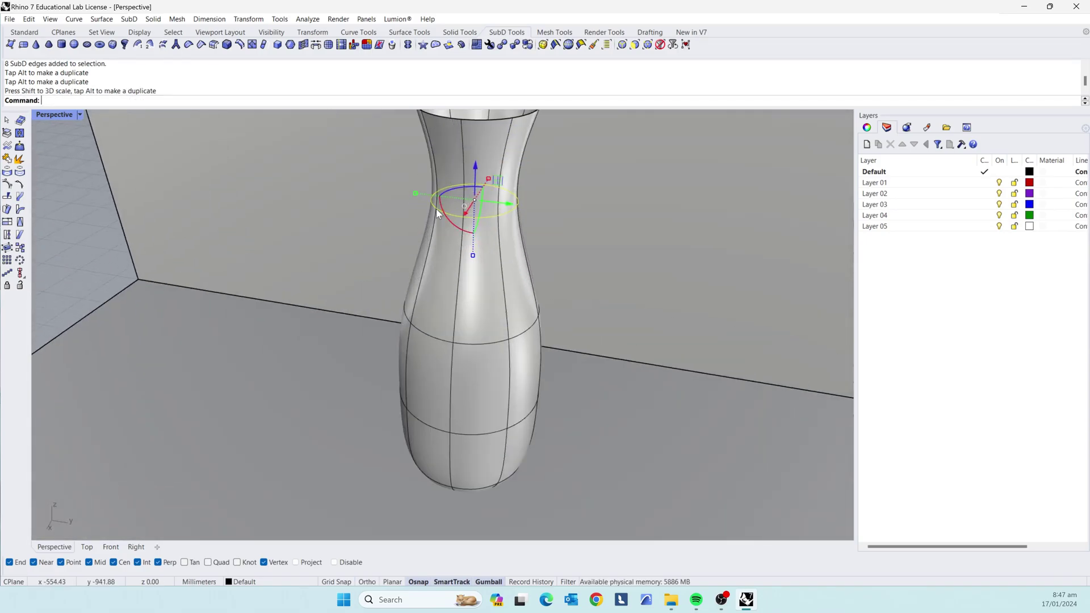
pyautogui.moveTo(436, 209); pyautogui.dragTo(470, 169, button='right')
pyautogui.scroll(-6, 469, 169)
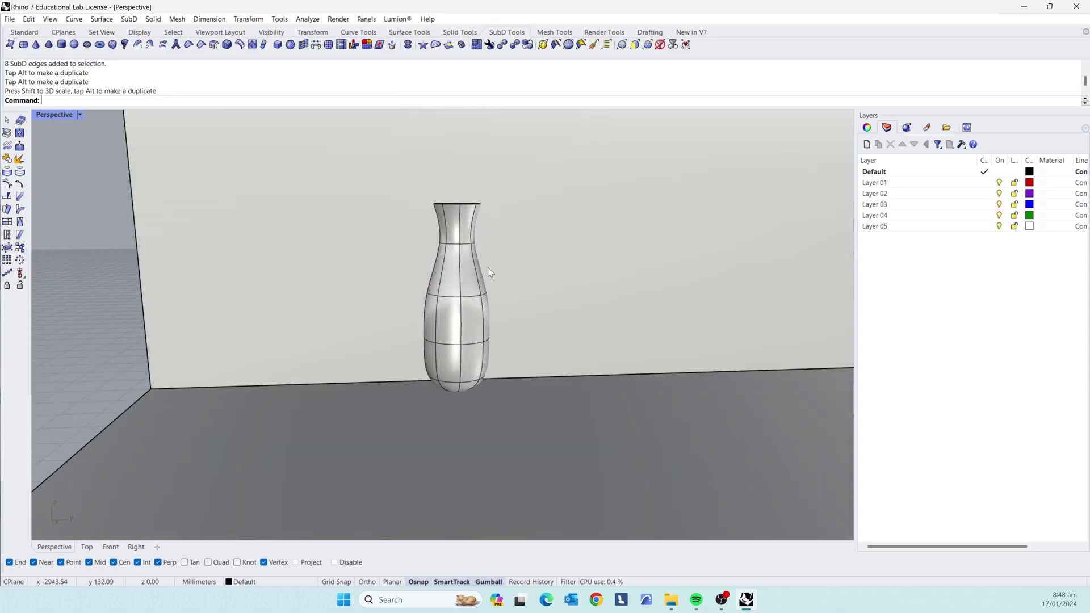
# Step: Scale the edge loop in the lower body outward to give the vase a wider belly
pyautogui.moveTo(488, 268)
pyautogui.mouseDown(button='right')
pyautogui.moveTo(493, 234)
pyautogui.moveTo(486, 259)
pyautogui.mouseUp(button='right')
pyautogui.scroll(4, 482, 341)
pyautogui.doubleClick(473, 346)
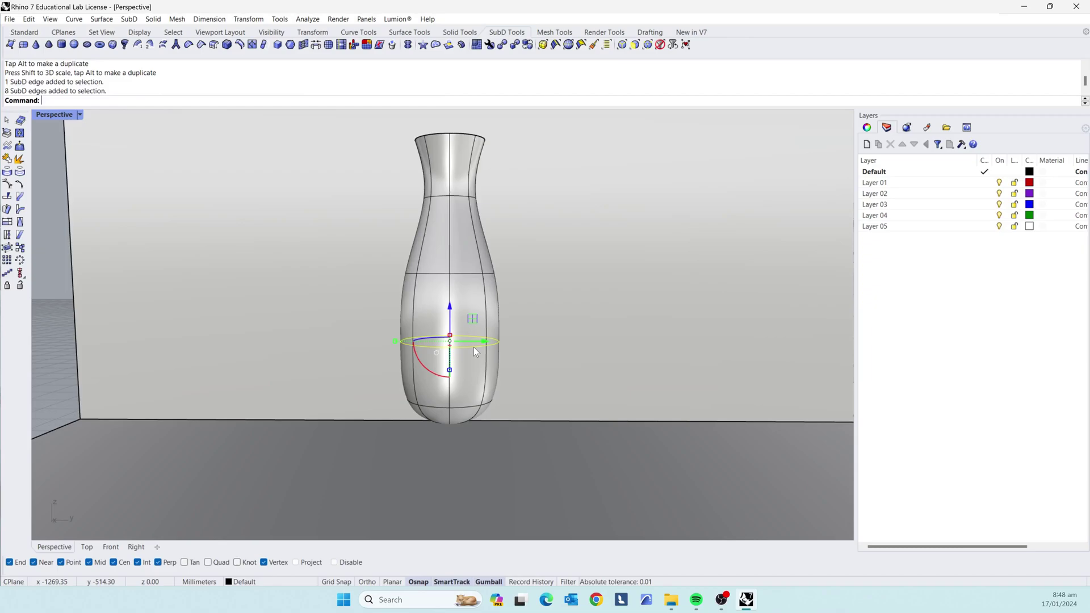
pyautogui.moveTo(395, 341); pyautogui.dragTo(378, 335)
pyautogui.scroll(-4, 562, 324)
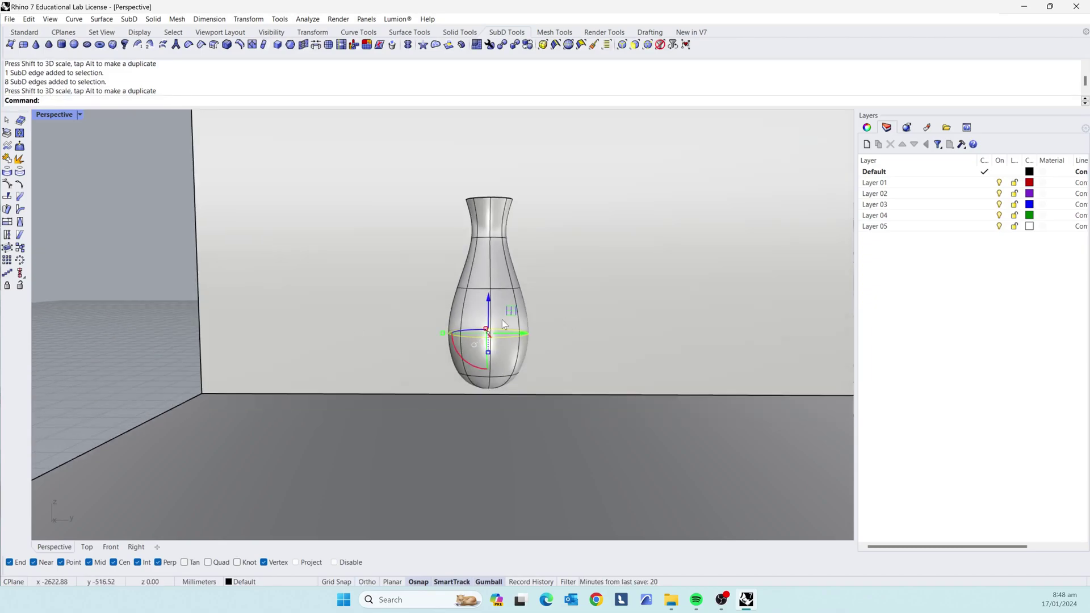
pyautogui.click(189, 303)
pyautogui.moveTo(474, 341); pyautogui.dragTo(539, 400, button='right')
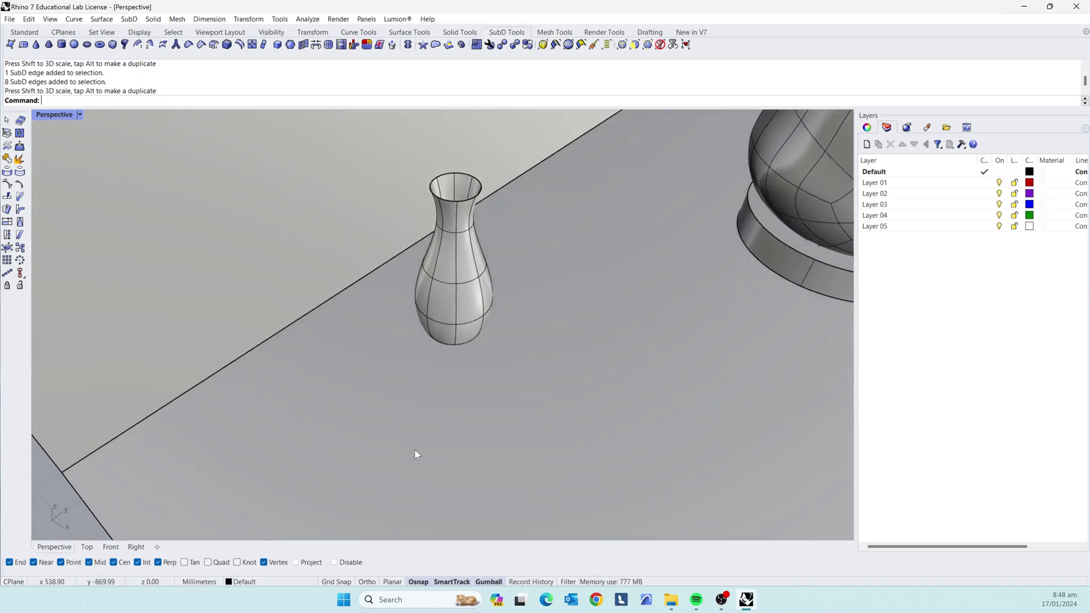
pyautogui.scroll(-4, 415, 449)
pyautogui.scroll(3, 433, 364)
pyautogui.moveTo(448, 318); pyautogui.dragTo(433, 406, button='right')
pyautogui.scroll(7, 420, 397)
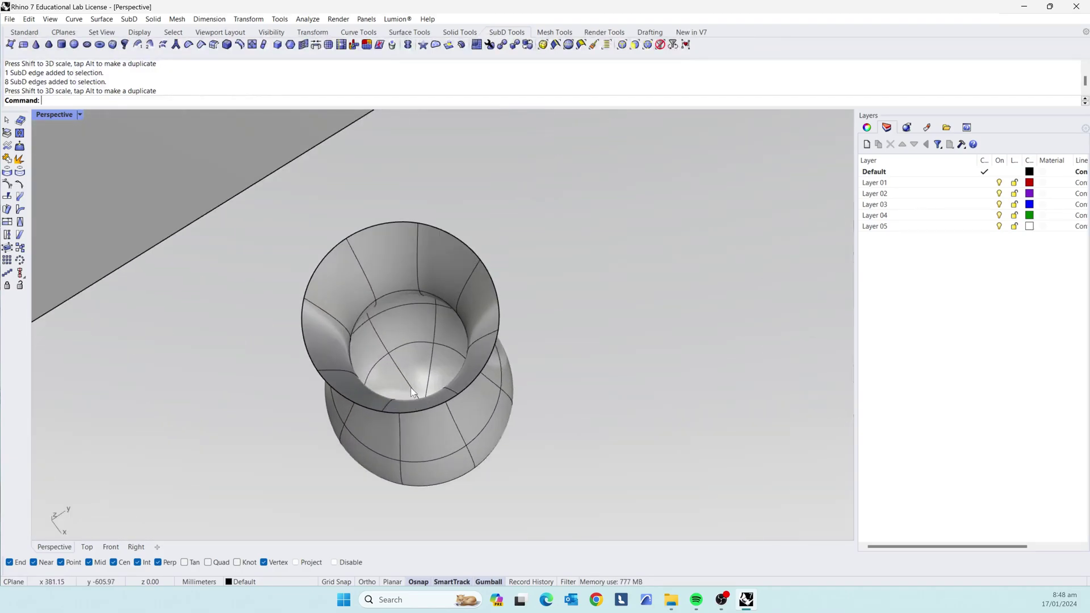
# Step: Give the vase wall thickness by offsetting its SubD 5 mm inward as a solid with OffsetSubD
pyautogui.scroll(-4, 408, 374)
pyautogui.scroll(6, 404, 333)
pyautogui.moveTo(462, 347); pyautogui.dragTo(418, 349, button='right')
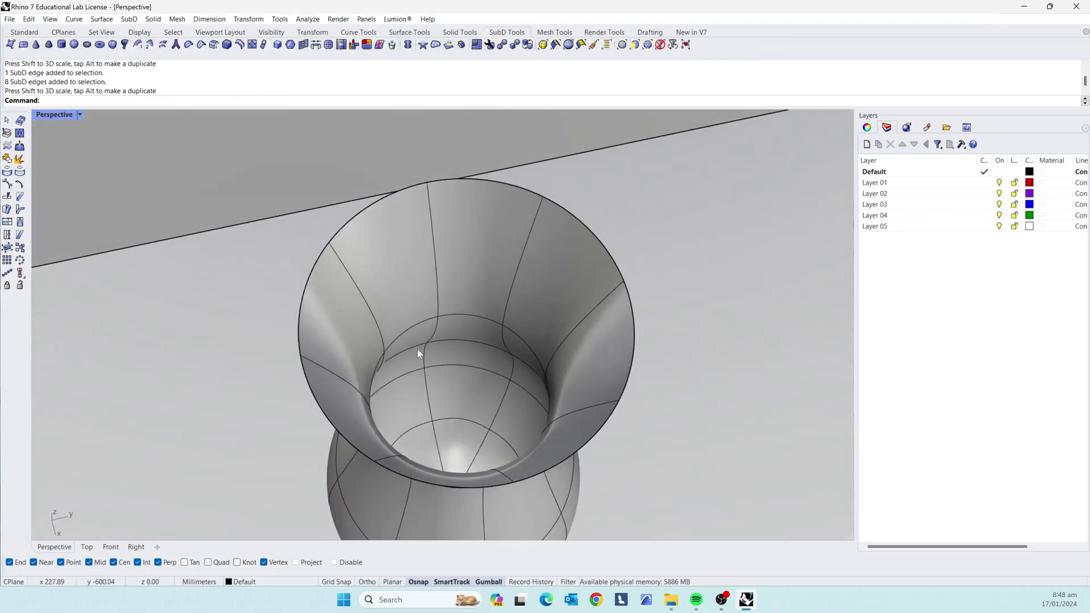
pyautogui.click(465, 221)
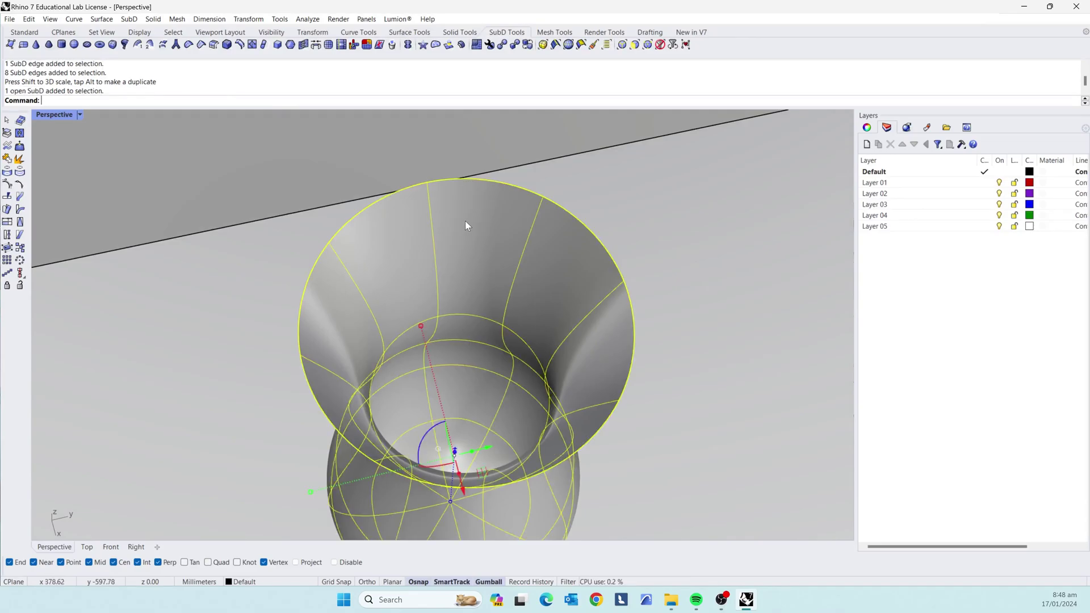
pyautogui.write('OffsetSubD')
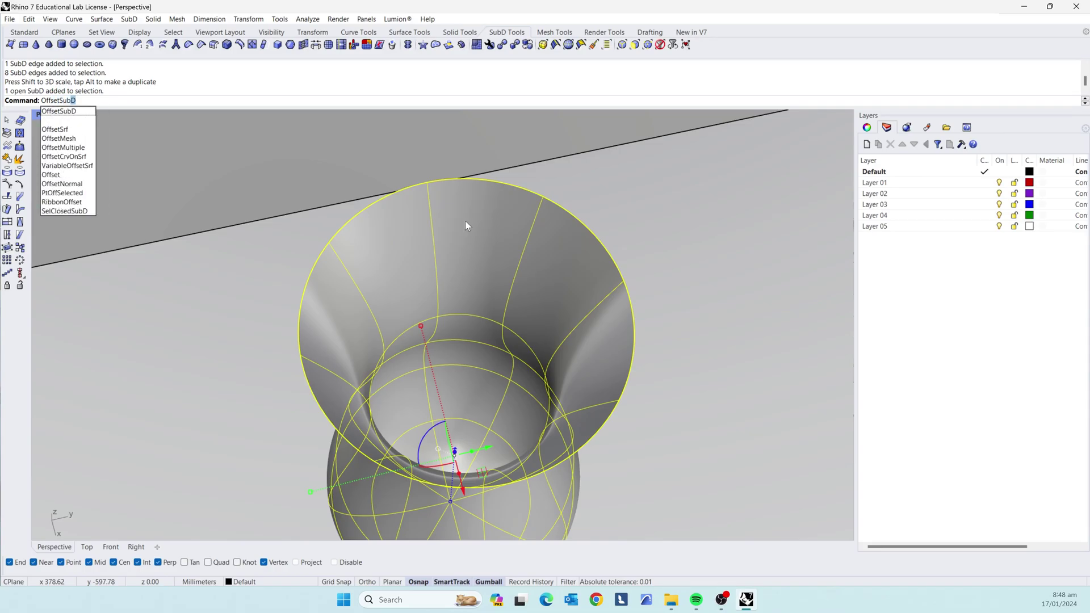
pyautogui.press('Return')
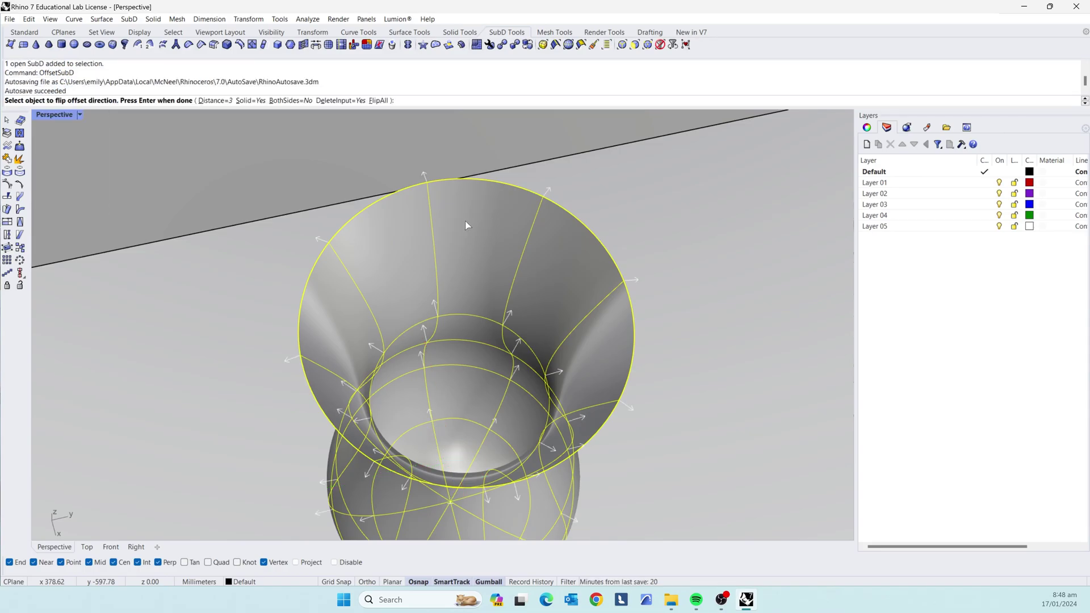
pyautogui.click(465, 223)
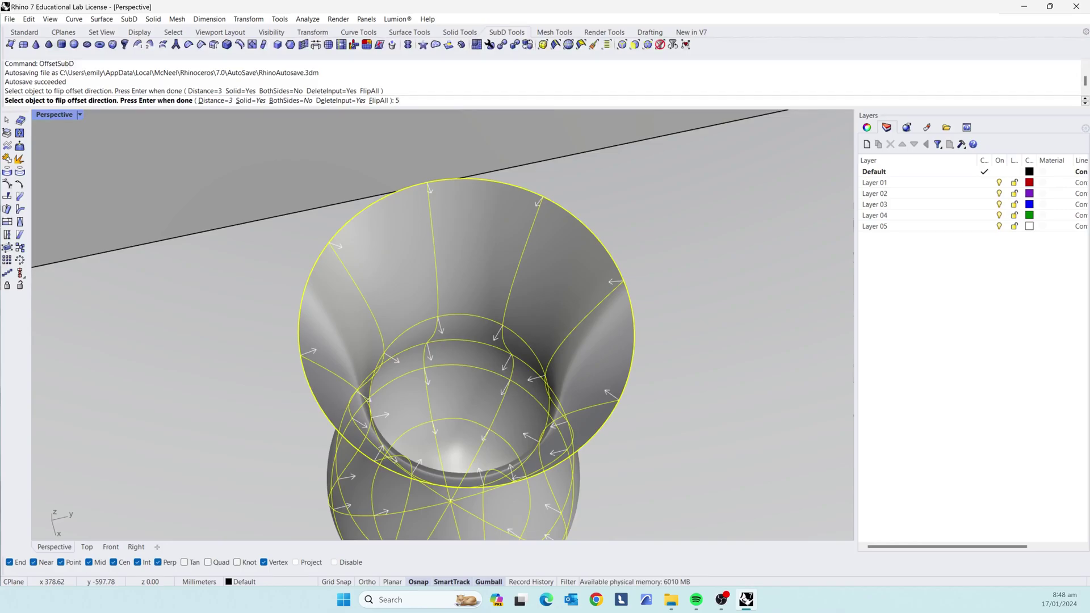
pyautogui.write('5')
pyautogui.press('Return')
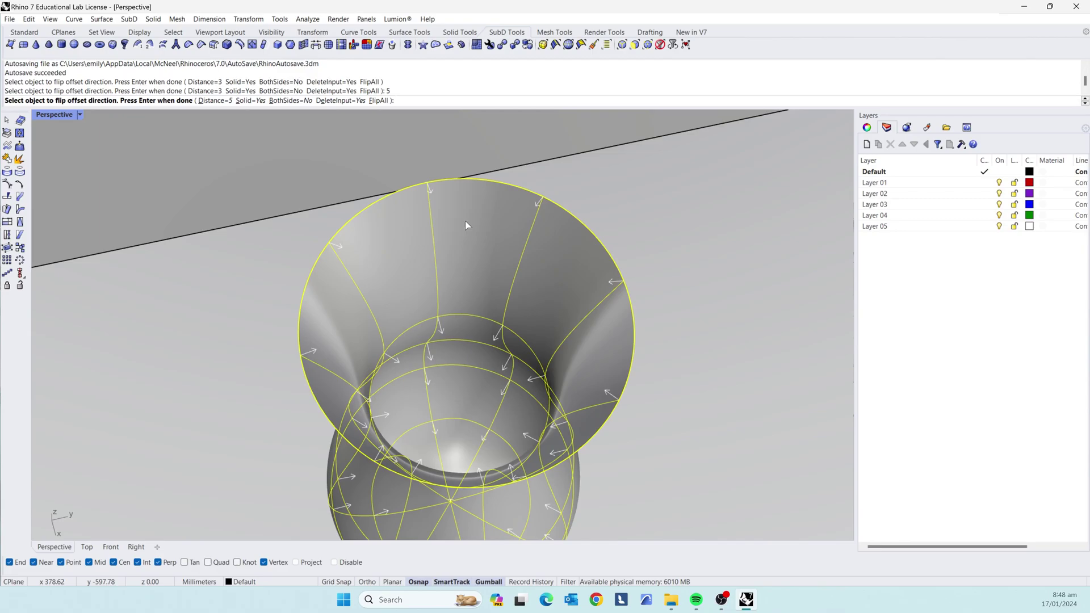
pyautogui.press('Return')
# Step: Remove the crease from the outer edge loop of the vase's rim
pyautogui.scroll(-5, 504, 240)
pyautogui.scroll(5, 522, 285)
pyautogui.moveTo(521, 290); pyautogui.dragTo(472, 292, button='right')
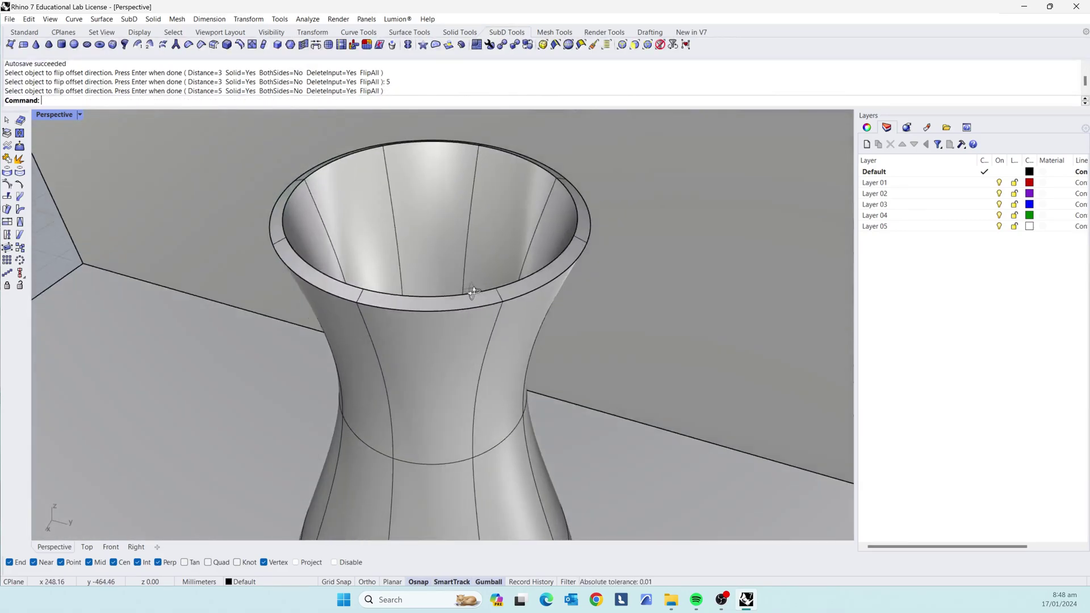
pyautogui.scroll(-3, 537, 234)
pyautogui.scroll(3, 554, 232)
pyautogui.scroll(2, 551, 182)
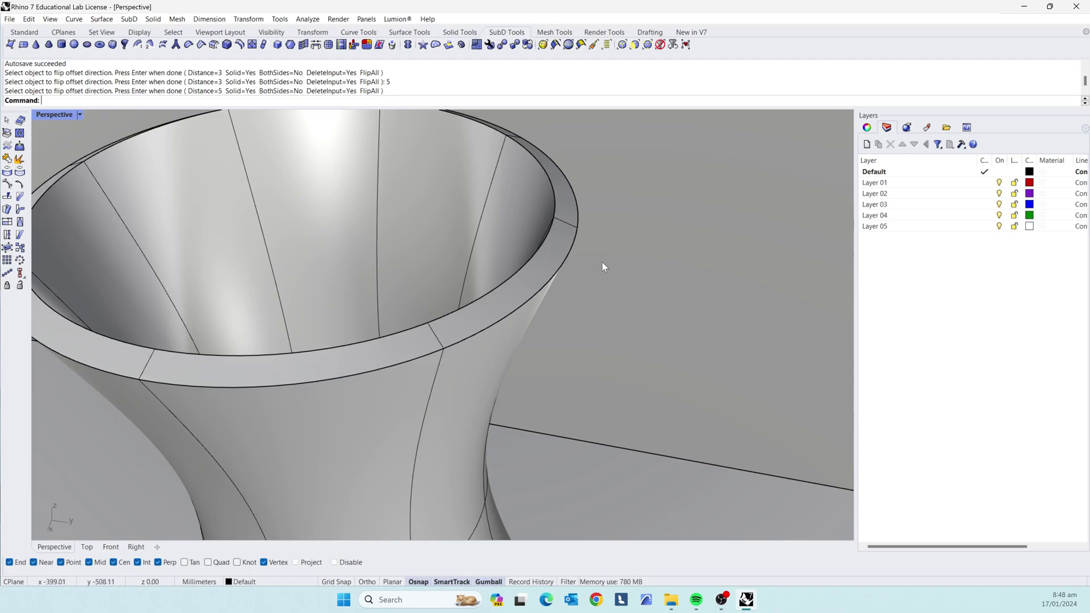
pyautogui.scroll(-3, 603, 265)
pyautogui.scroll(3, 554, 216)
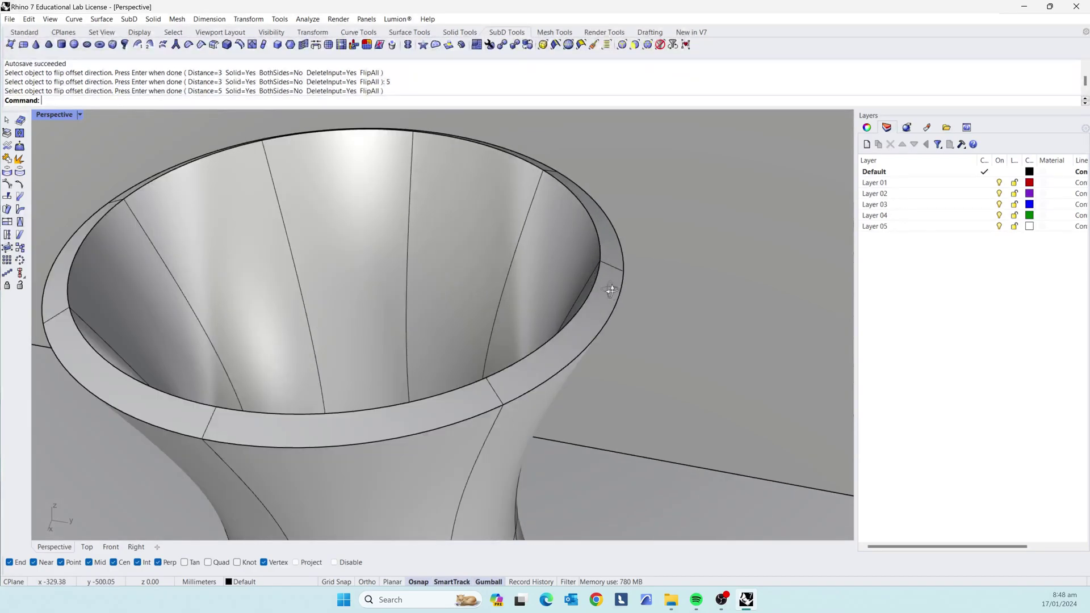
pyautogui.moveTo(611, 290); pyautogui.dragTo(569, 286, button='right')
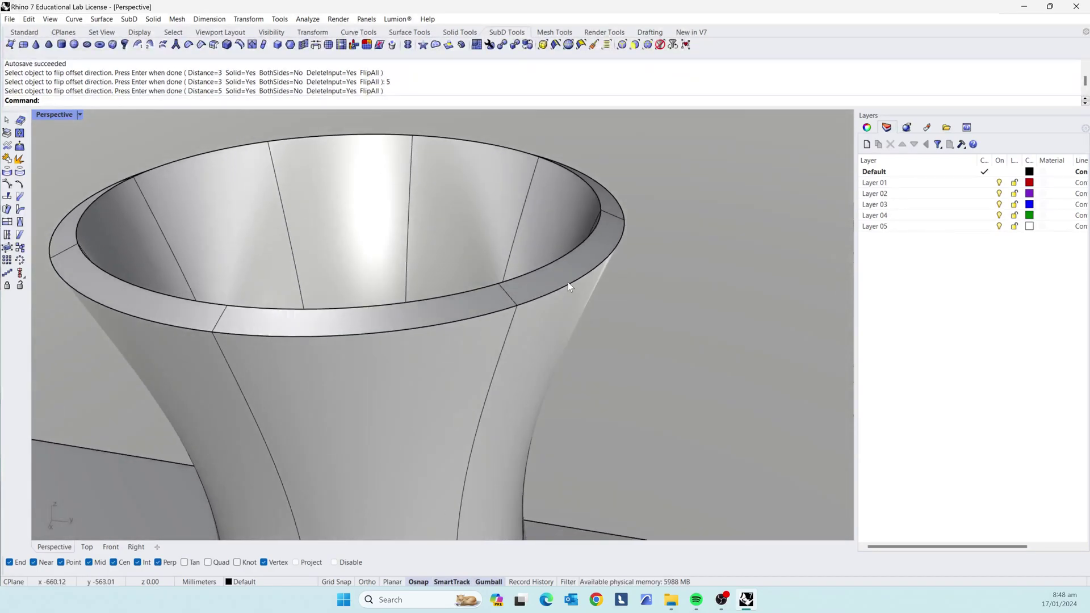
pyautogui.doubleClick(568, 285)
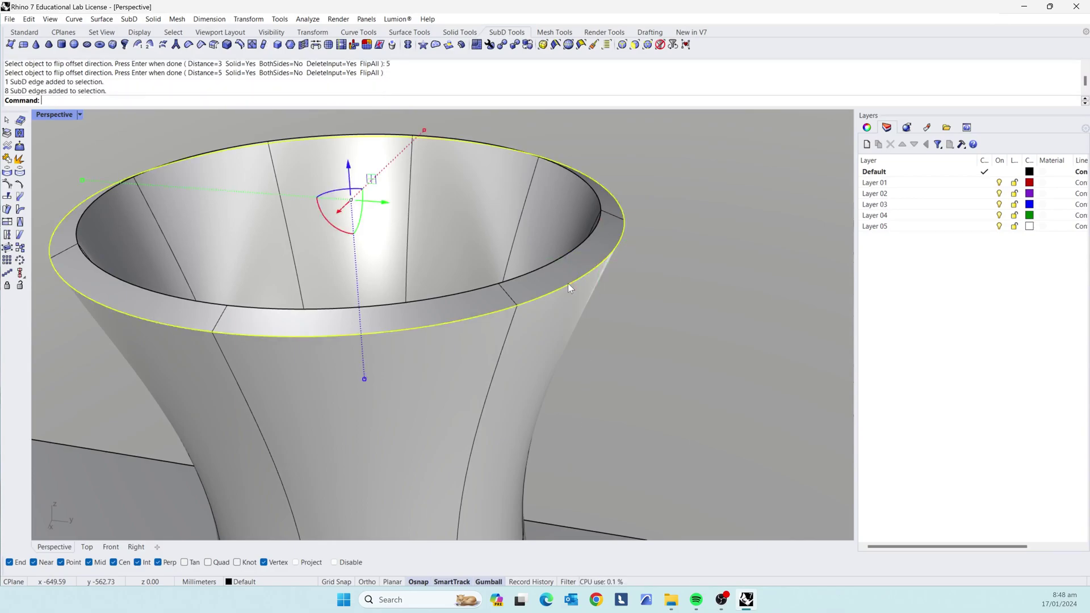
pyautogui.click(189, 45)
pyautogui.scroll(2, 604, 191)
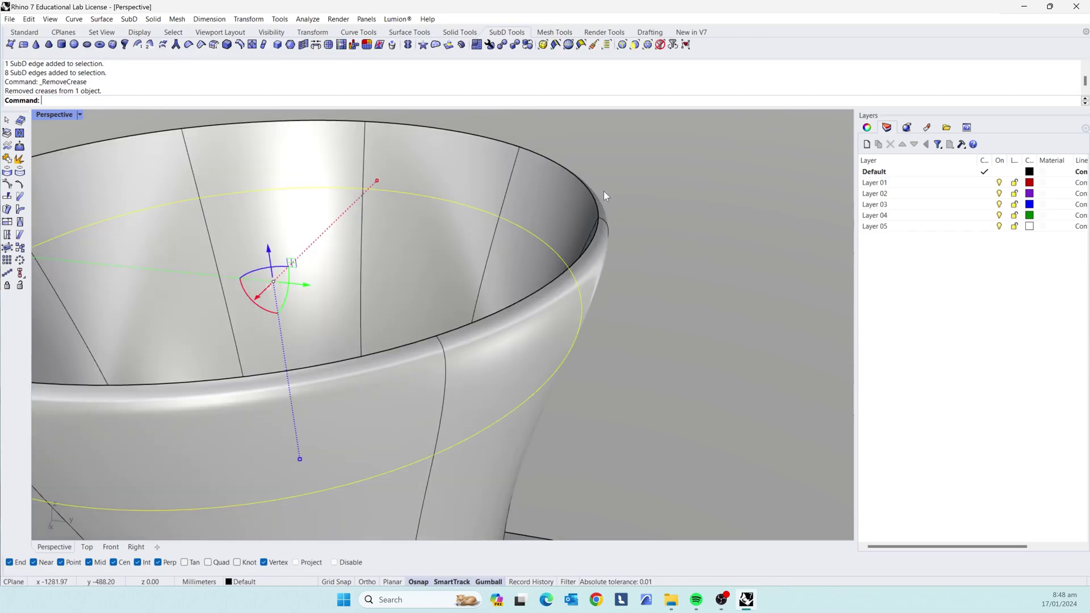
pyautogui.scroll(-8, 594, 210)
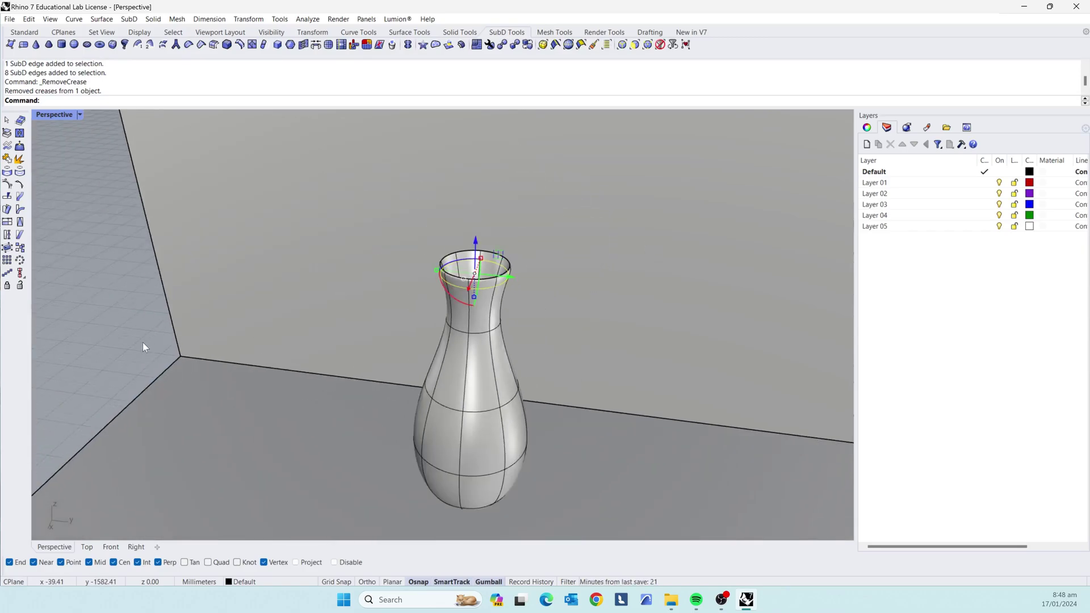
pyautogui.press('Escape')
# Step: Remove the crease from the inner edge loop of the vase's rim to smooth the lip completely
pyautogui.scroll(5, 491, 250)
pyautogui.scroll(5, 526, 296)
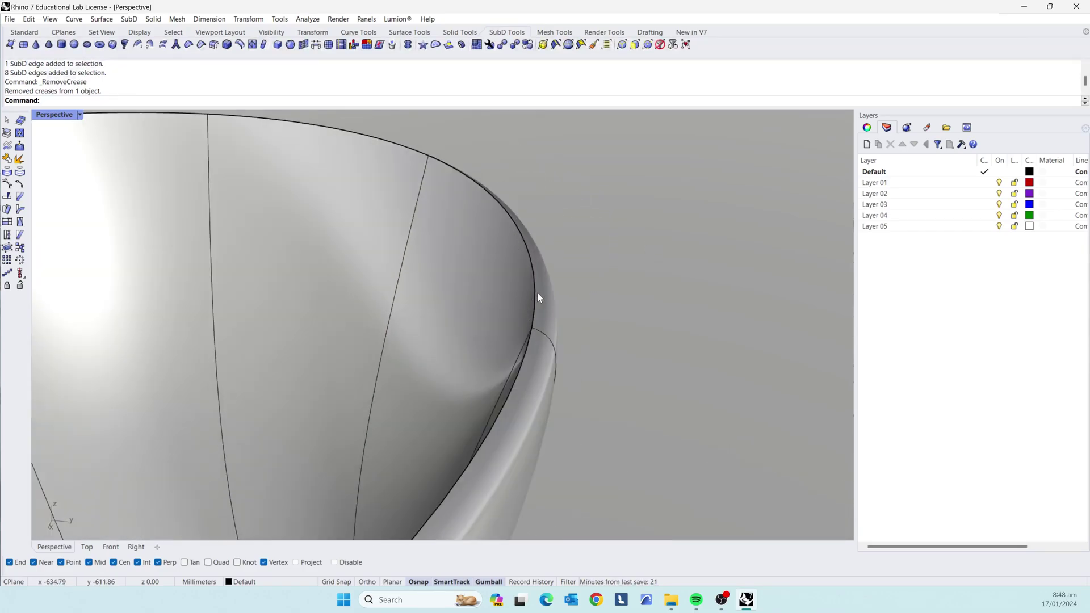
pyautogui.doubleClick(532, 286)
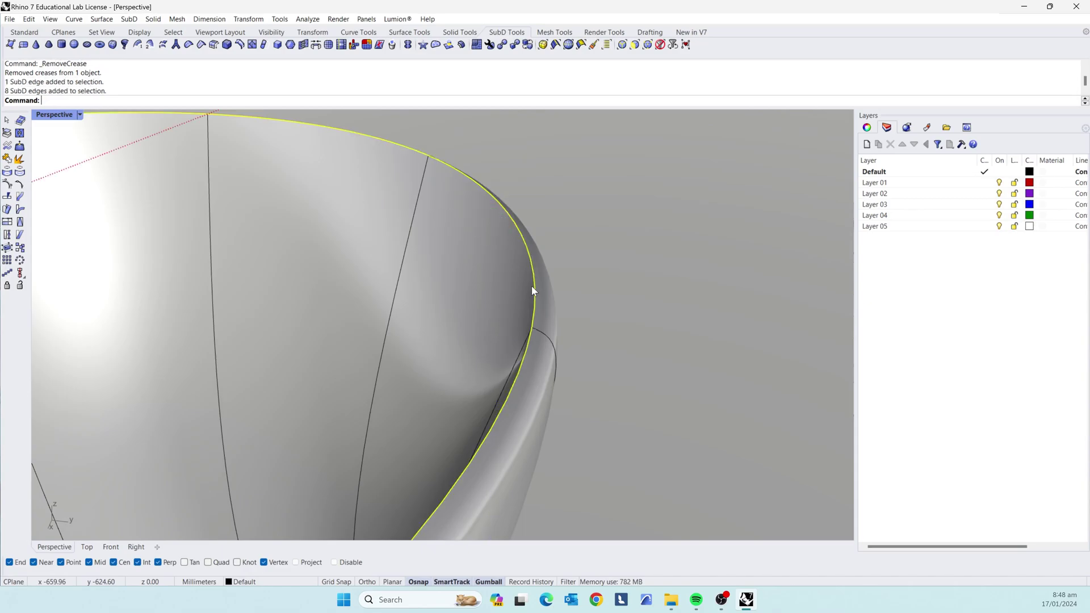
pyautogui.click(189, 44)
pyautogui.scroll(-10, 632, 237)
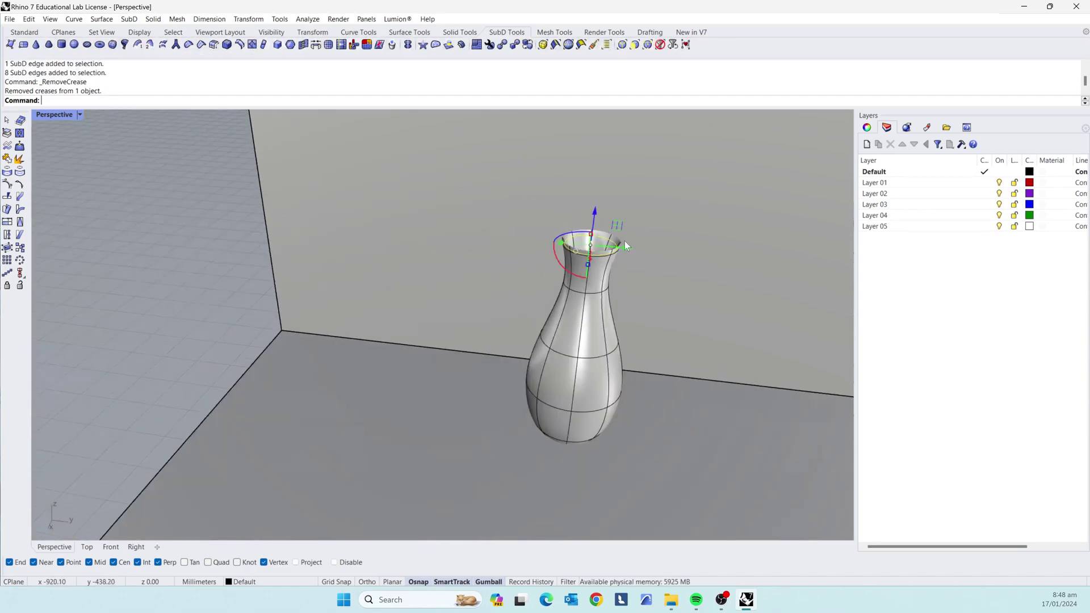
pyautogui.click(124, 254)
# Step: Try to raise the inner and outer edge loops just below the vase's rim together
pyautogui.scroll(8, 500, 274)
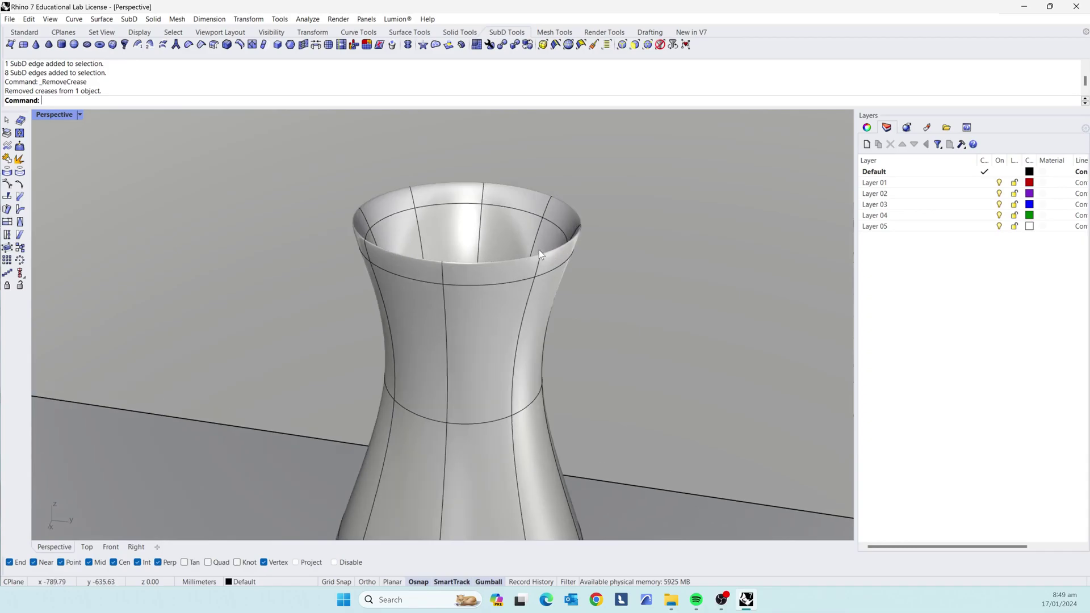
pyautogui.scroll(5, 591, 233)
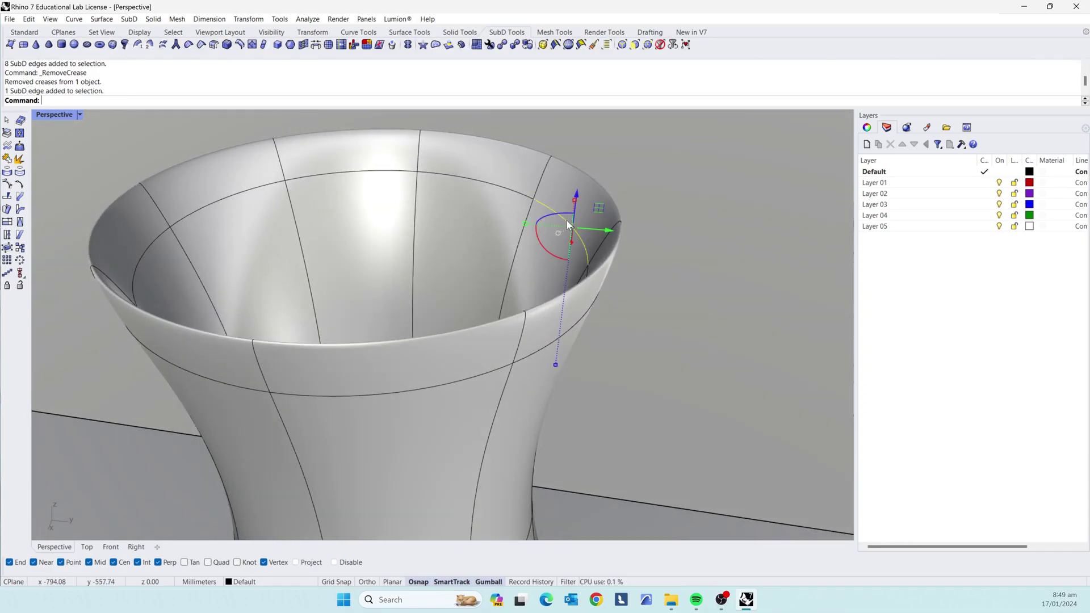
pyautogui.doubleClick(569, 225)
pyautogui.keyDown('shift'); pyautogui.doubleClick(574, 325); pyautogui.keyUp('shift')
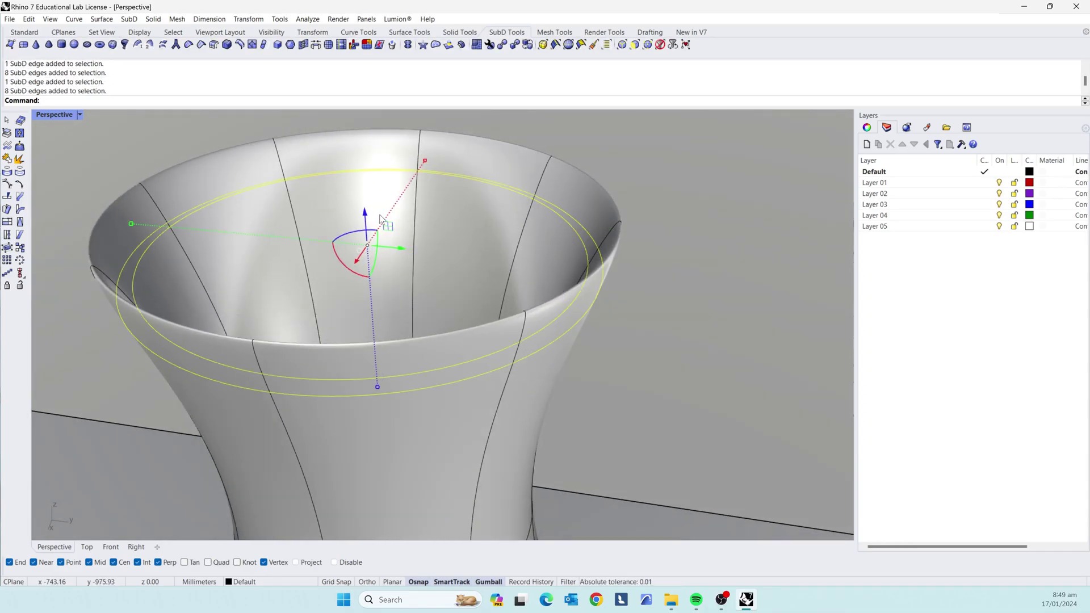
pyautogui.moveTo(381, 222); pyautogui.dragTo(369, 176)
pyautogui.keyDown('ctrl'); pyautogui.moveTo(367, 214); pyautogui.dragTo(363, 160); pyautogui.keyUp('ctrl')
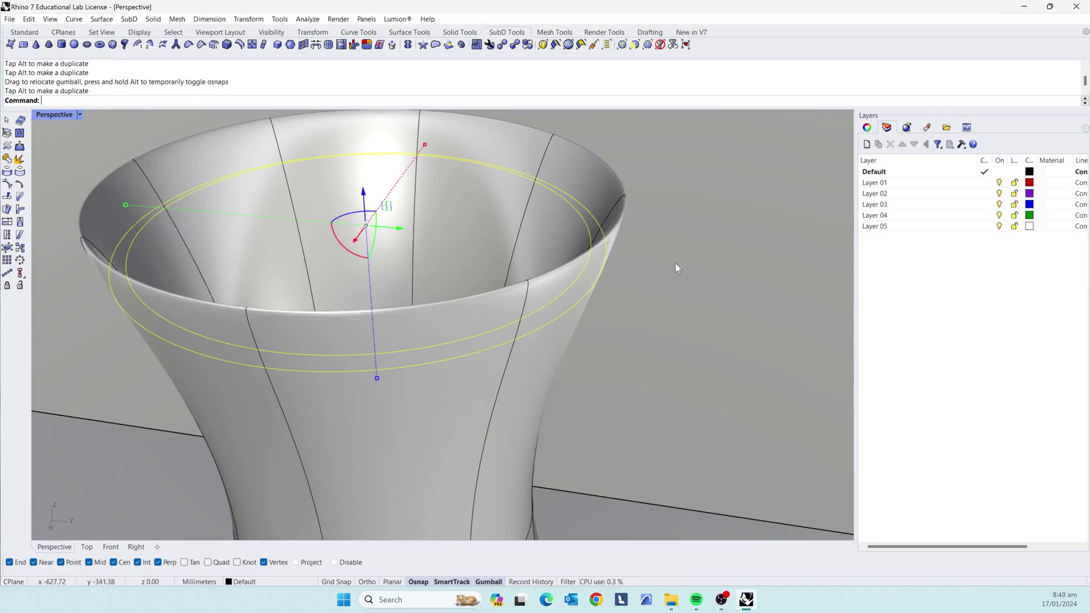
pyautogui.hotkey('ctrl', 'z')
# Step: Examine the vase's overall profile, neck and base from several angles and beside the chair
pyautogui.scroll(-15, 597, 294)
pyautogui.scroll(5, 578, 345)
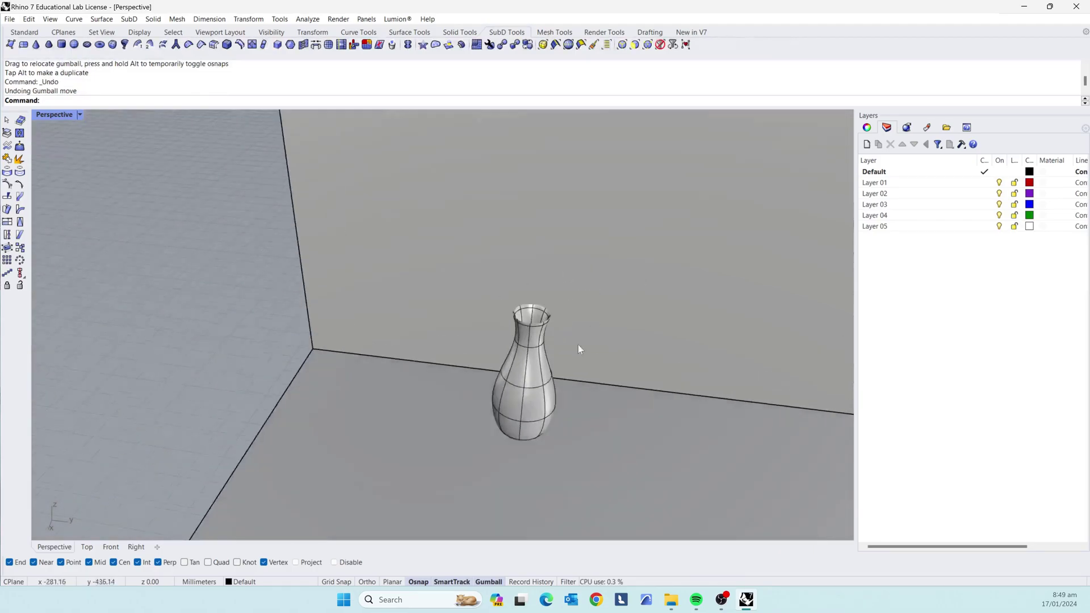
pyautogui.scroll(5, 578, 345)
pyautogui.moveTo(579, 379)
pyautogui.mouseDown(button='right')
pyautogui.moveTo(714, 333)
pyautogui.moveTo(696, 312)
pyautogui.moveTo(625, 388)
pyautogui.moveTo(574, 386)
pyautogui.mouseUp(button='right')
pyautogui.scroll(-8, 434, 326)
pyautogui.scroll(9, 437, 327)
pyautogui.moveTo(472, 347); pyautogui.dragTo(475, 313, button='right')
pyautogui.scroll(-3, 439, 201)
pyautogui.scroll(3, 439, 206)
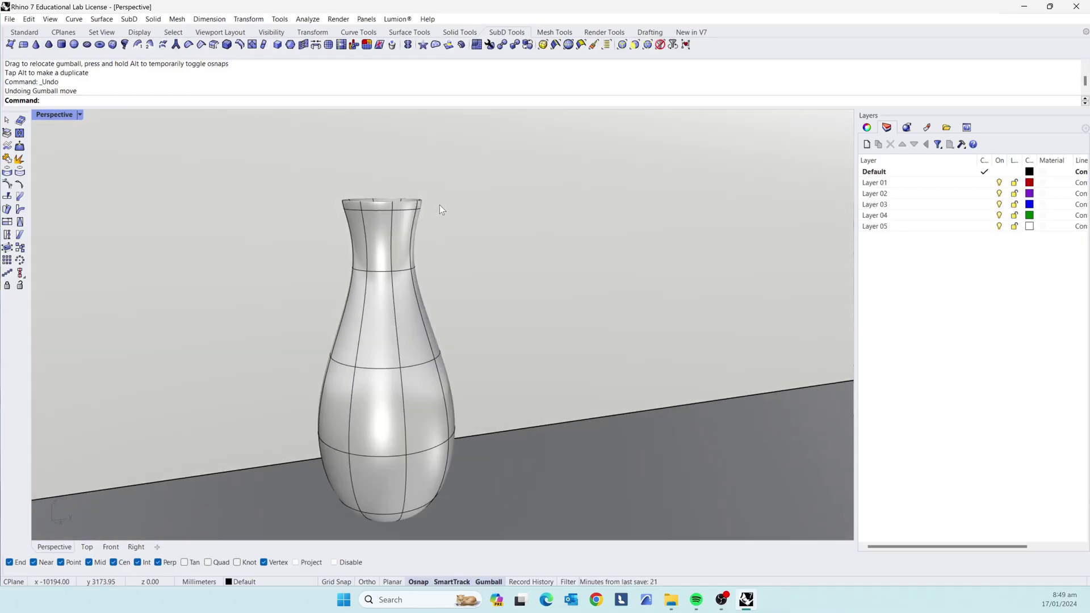
pyautogui.scroll(-4, 440, 206)
pyautogui.scroll(4, 419, 309)
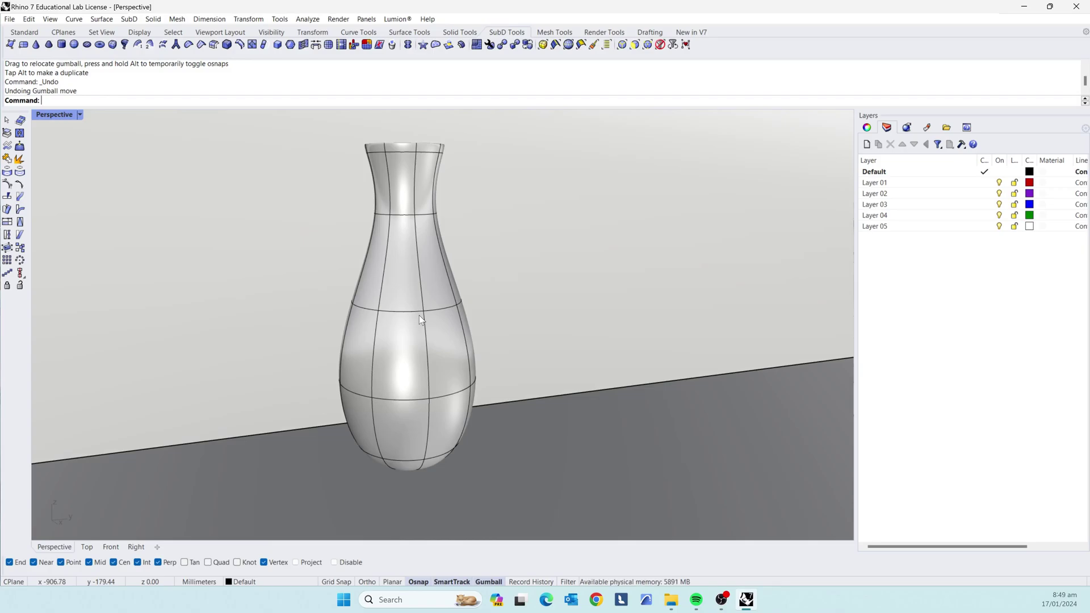
pyautogui.scroll(-4, 403, 311)
pyautogui.scroll(4, 390, 328)
pyautogui.moveTo(492, 319); pyautogui.dragTo(471, 386, button='right')
pyautogui.scroll(-5, 469, 381)
pyautogui.scroll(6, 467, 348)
pyautogui.moveTo(470, 345); pyautogui.dragTo(485, 262, button='right')
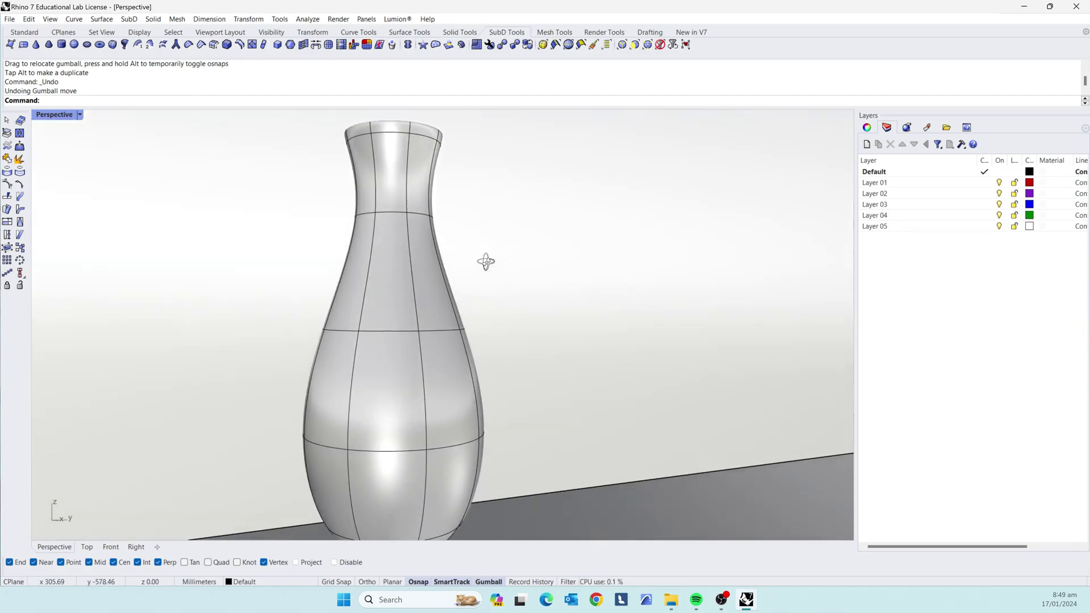
pyautogui.scroll(-4, 485, 261)
pyautogui.moveTo(456, 305); pyautogui.dragTo(453, 366, button='right')
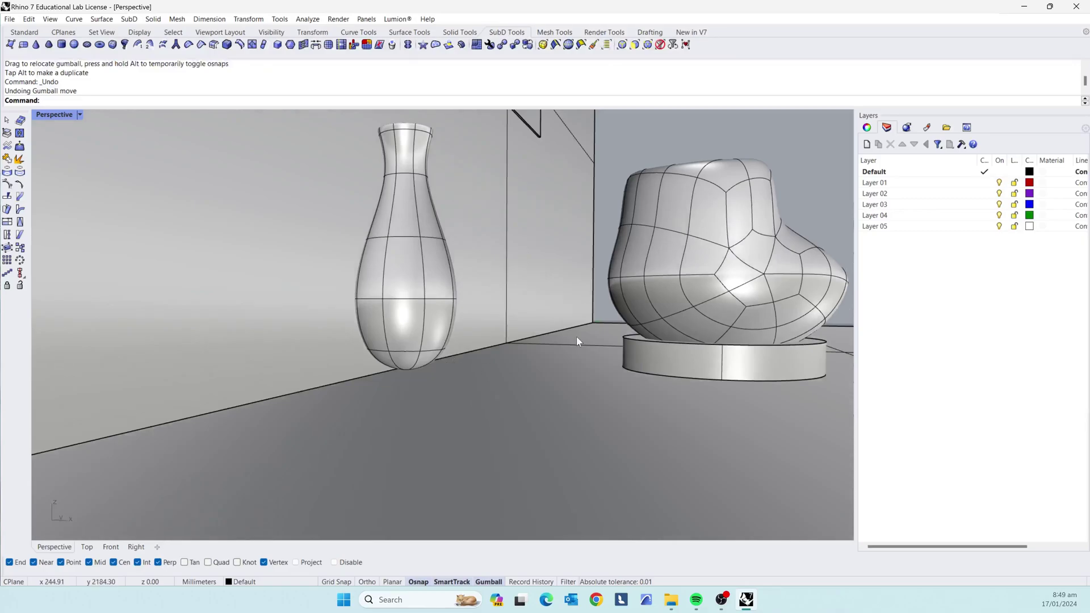
# Step: Duplicate the edge loop around the vase's lower body as a curve with DupEdge
pyautogui.scroll(4, 449, 312)
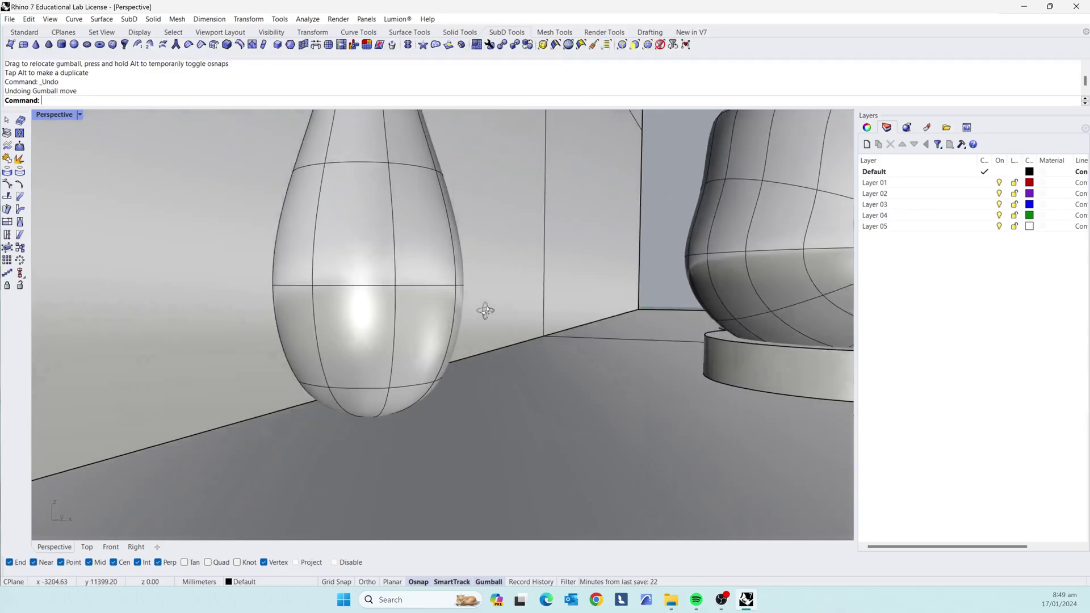
pyautogui.moveTo(485, 310); pyautogui.dragTo(416, 339, button='right')
pyautogui.scroll(3, 411, 319)
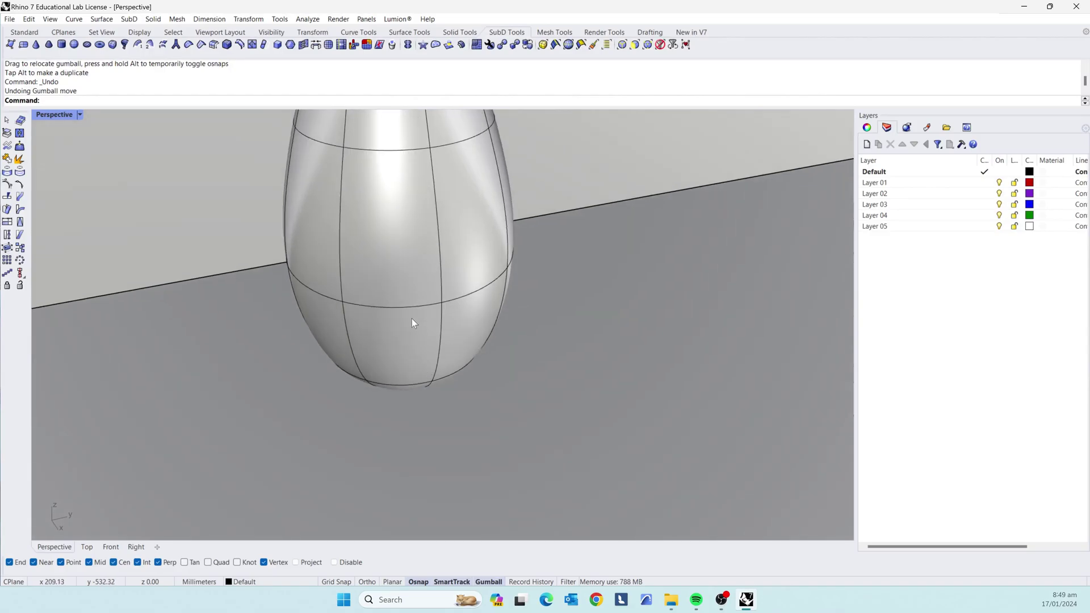
pyautogui.doubleClick(437, 302)
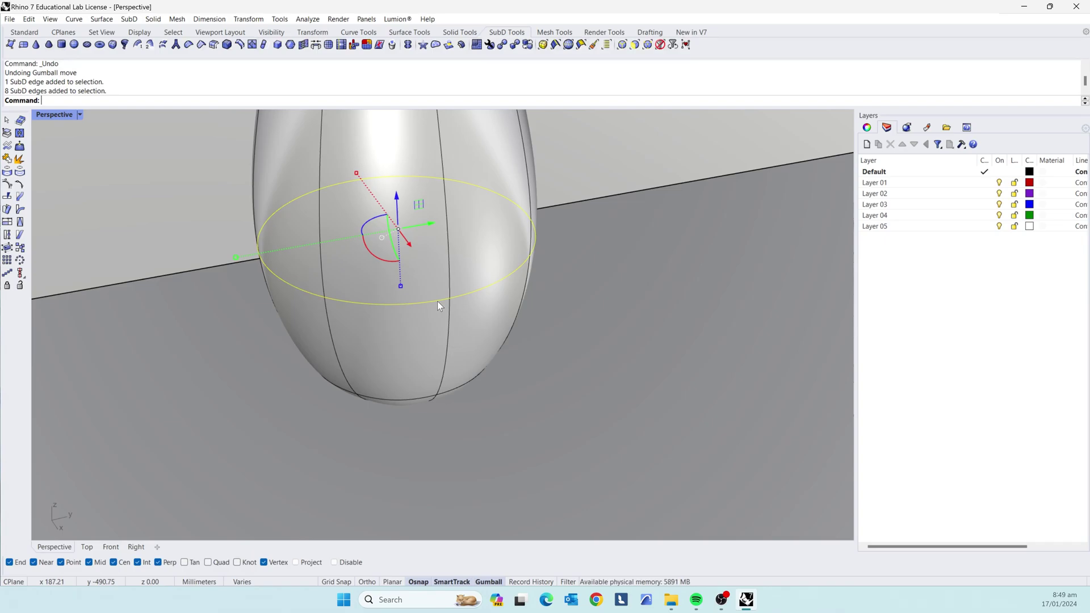
pyautogui.write('DupEdge')
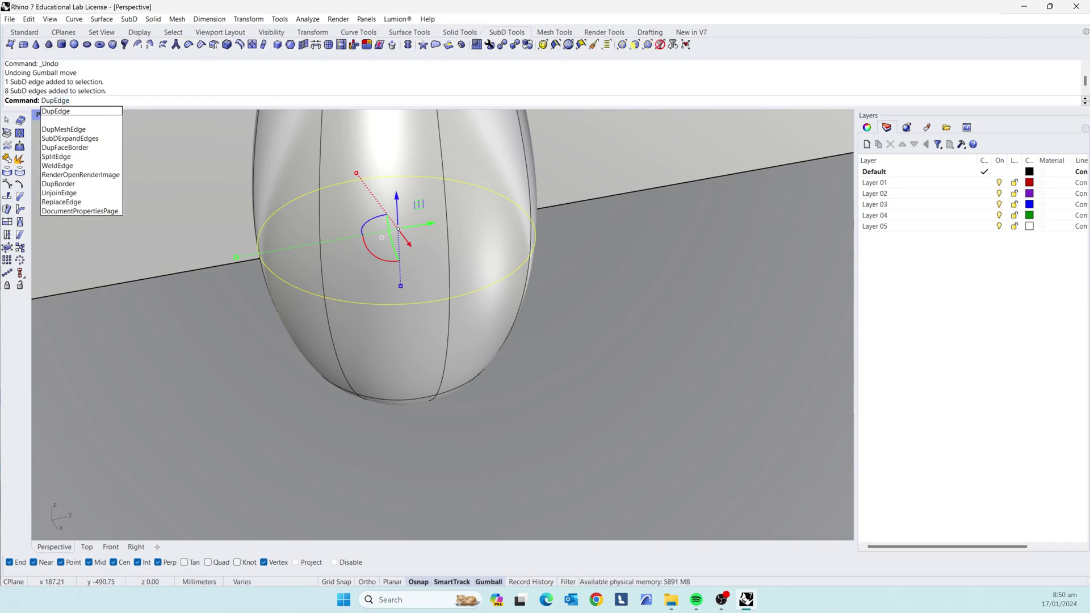
pyautogui.press('Return')
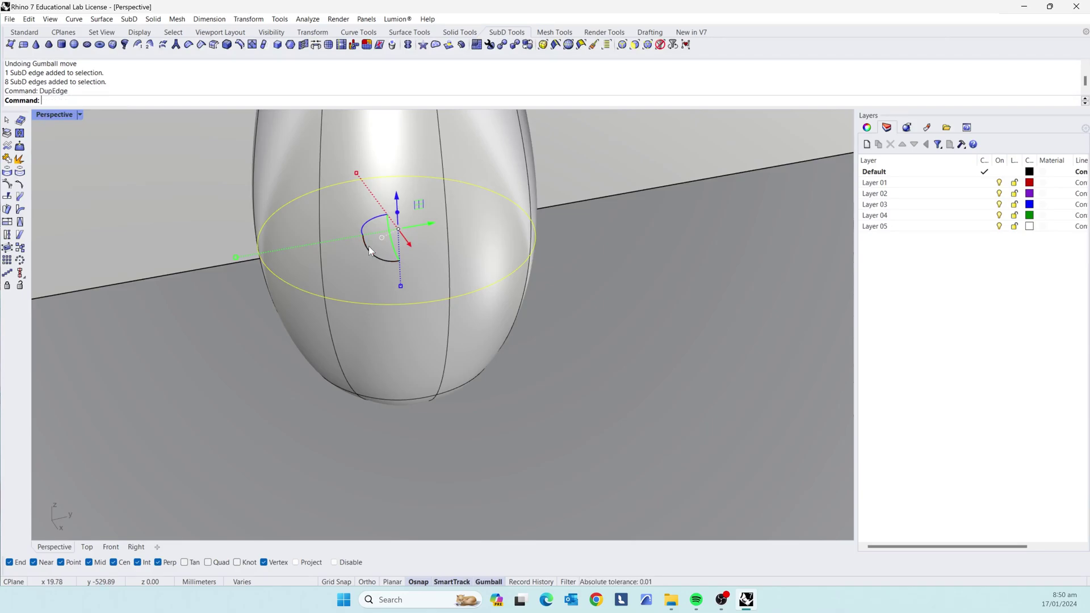
# Step: Try to scale the duplicated curve outward together with the edge loop around the lower body
pyautogui.moveTo(356, 172); pyautogui.dragTo(335, 144)
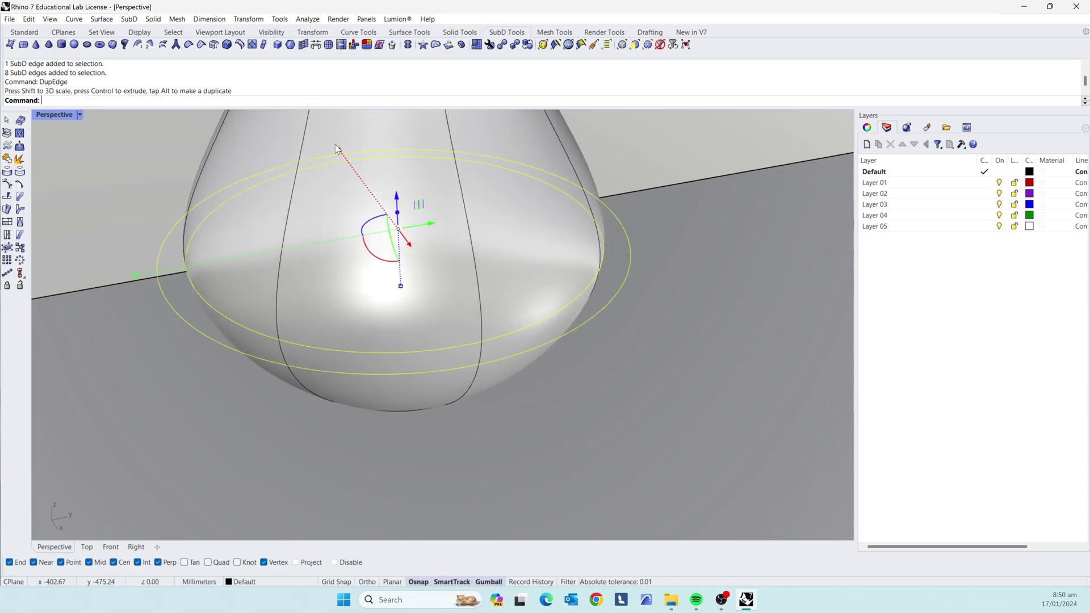
pyautogui.hotkey('ctrl', 'z')
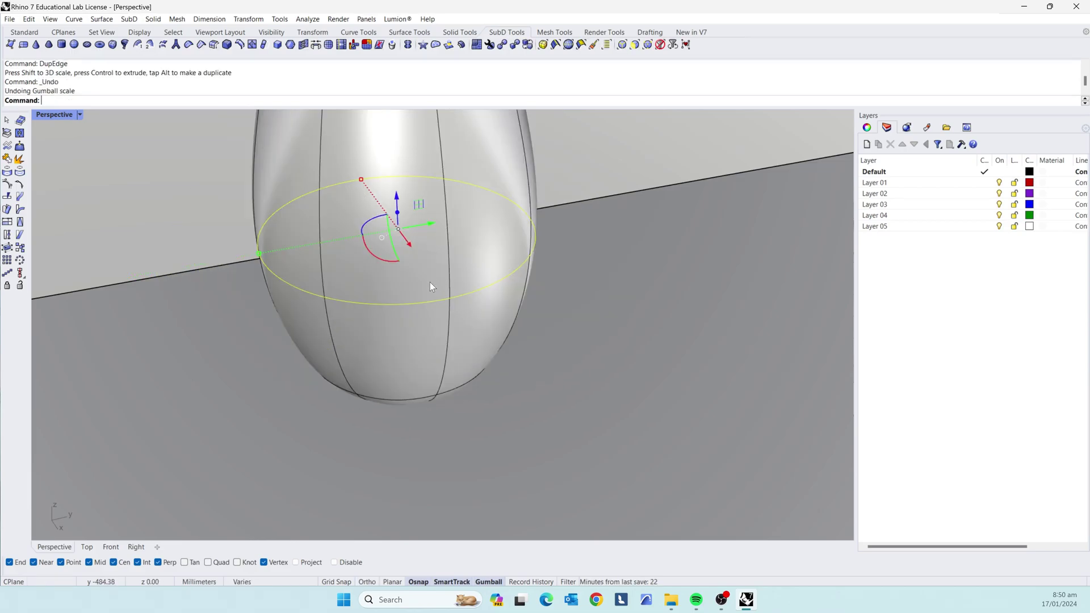
pyautogui.click(605, 309)
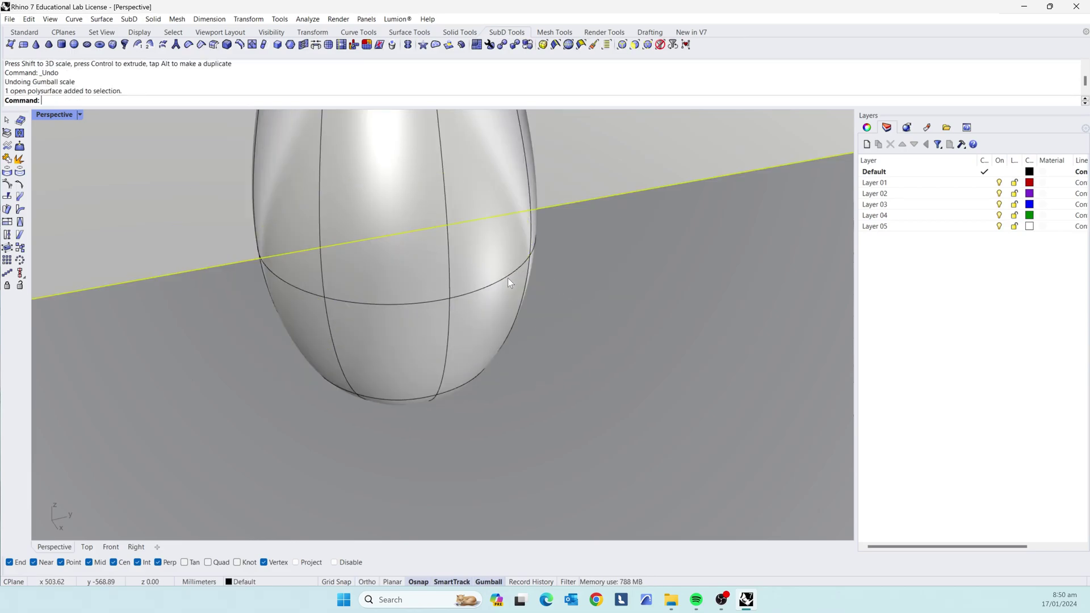
pyautogui.click(509, 278)
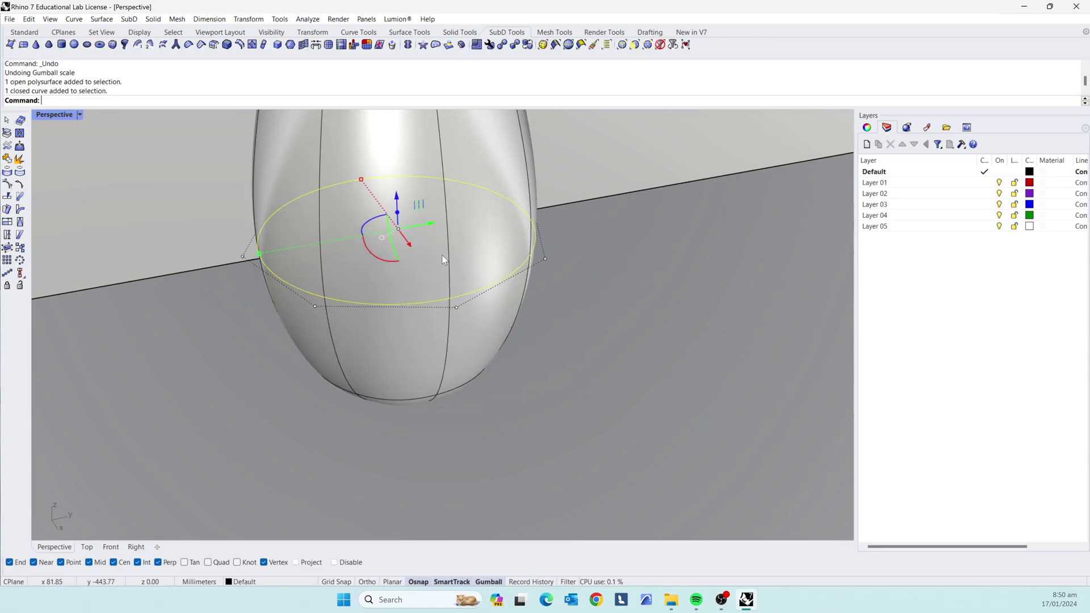
pyautogui.scroll(-6, 553, 296)
pyautogui.click(549, 302)
pyautogui.scroll(6, 547, 298)
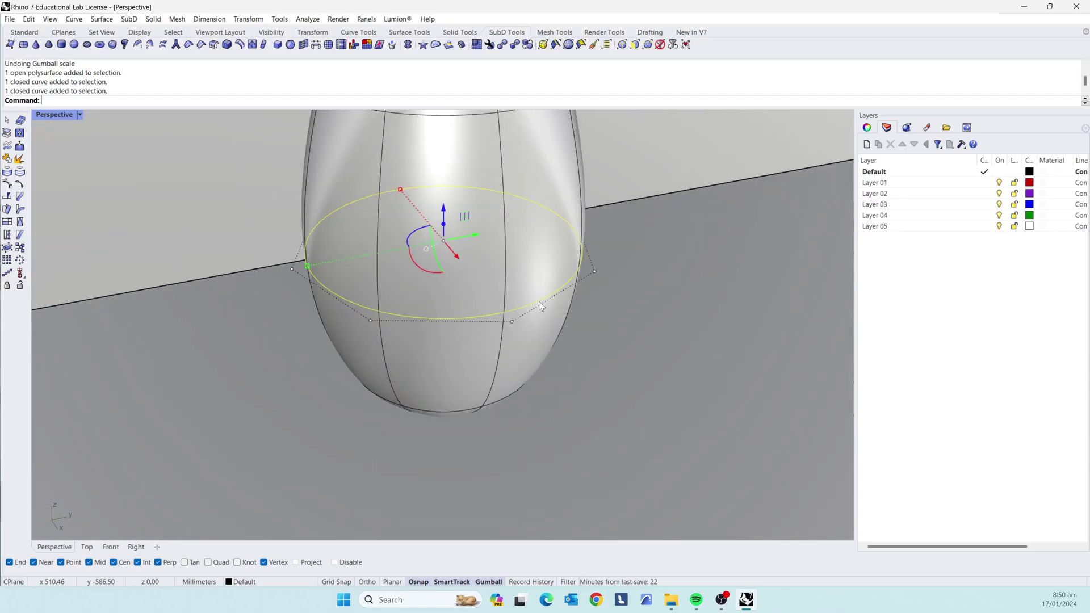
pyautogui.scroll(-6, 540, 301)
pyautogui.click(461, 291)
pyautogui.scroll(5, 488, 361)
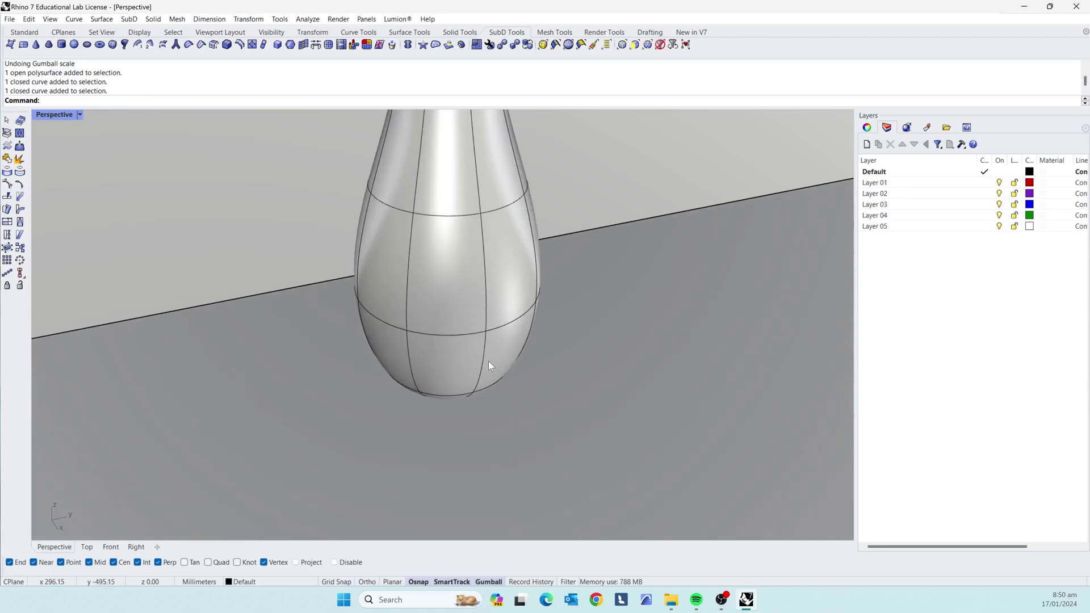
# Step: Pipe the duplicated curve around the vase's lower body with MultiPipe, using radius 3, cap ends off and 0 strut divisions
pyautogui.click(495, 319)
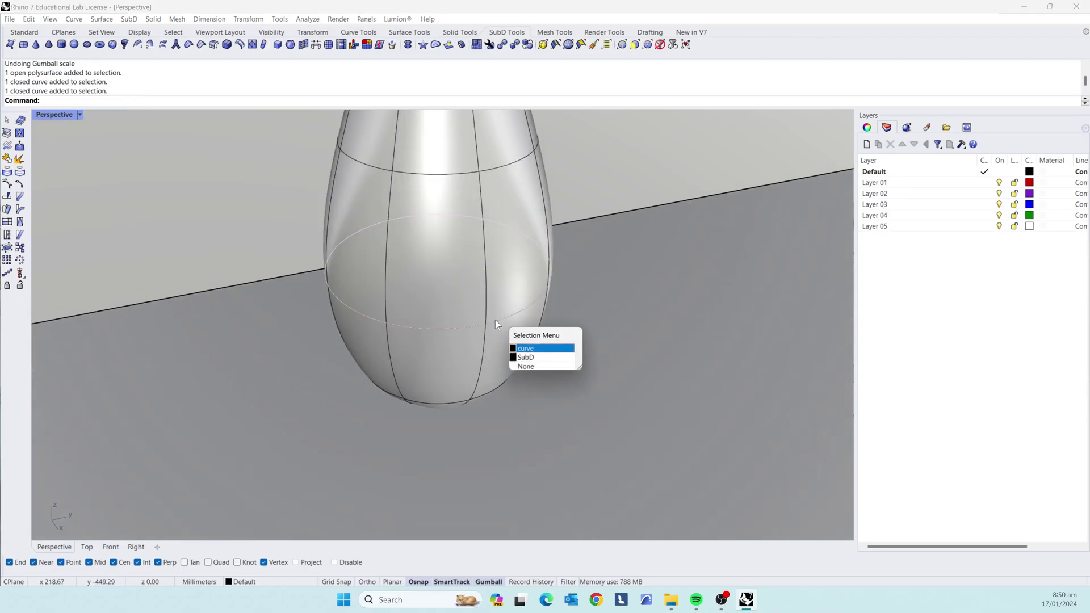
pyautogui.click(535, 349)
pyautogui.write('Mutl')
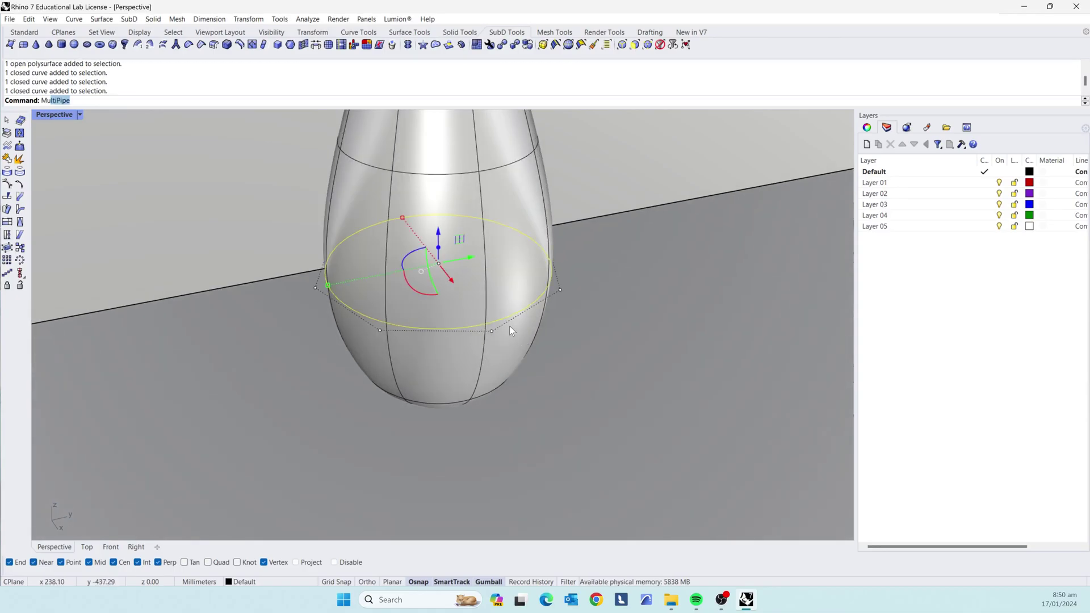
pyautogui.write('ip')
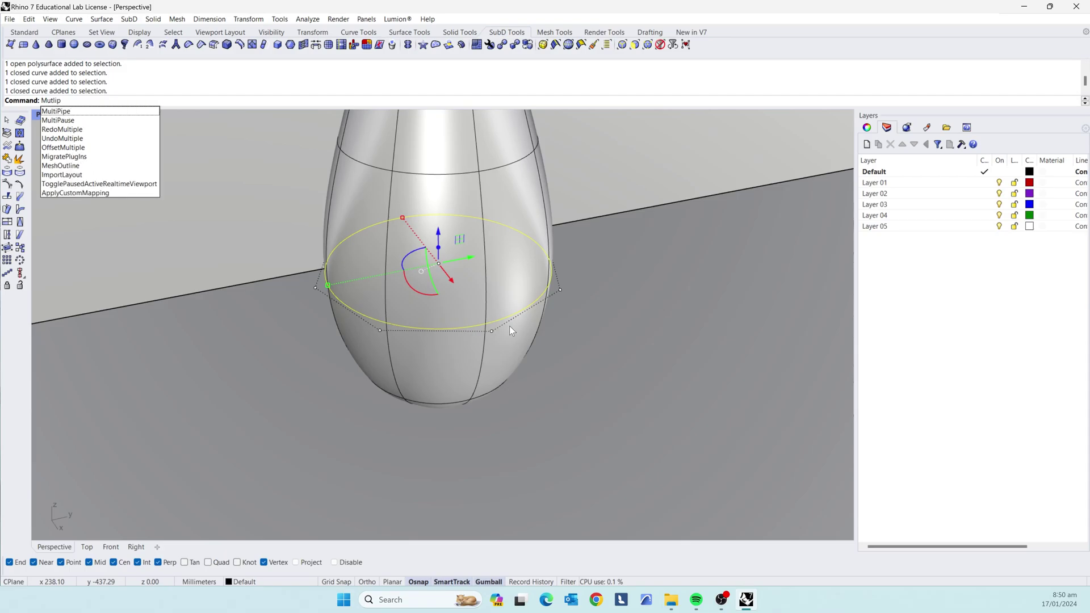
pyautogui.click(86, 111)
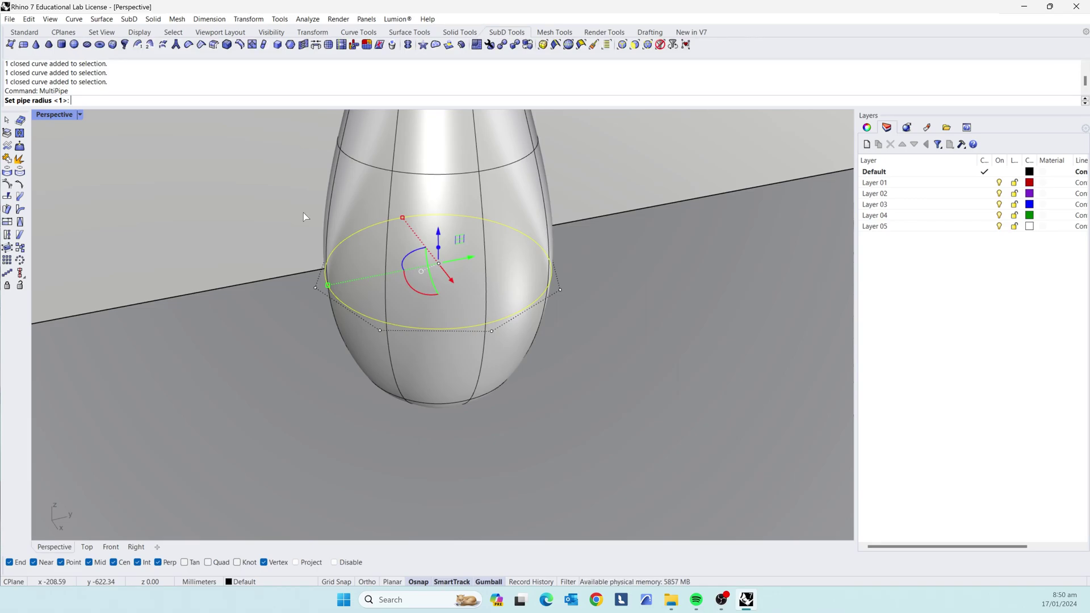
pyautogui.write('3')
pyautogui.press('Return')
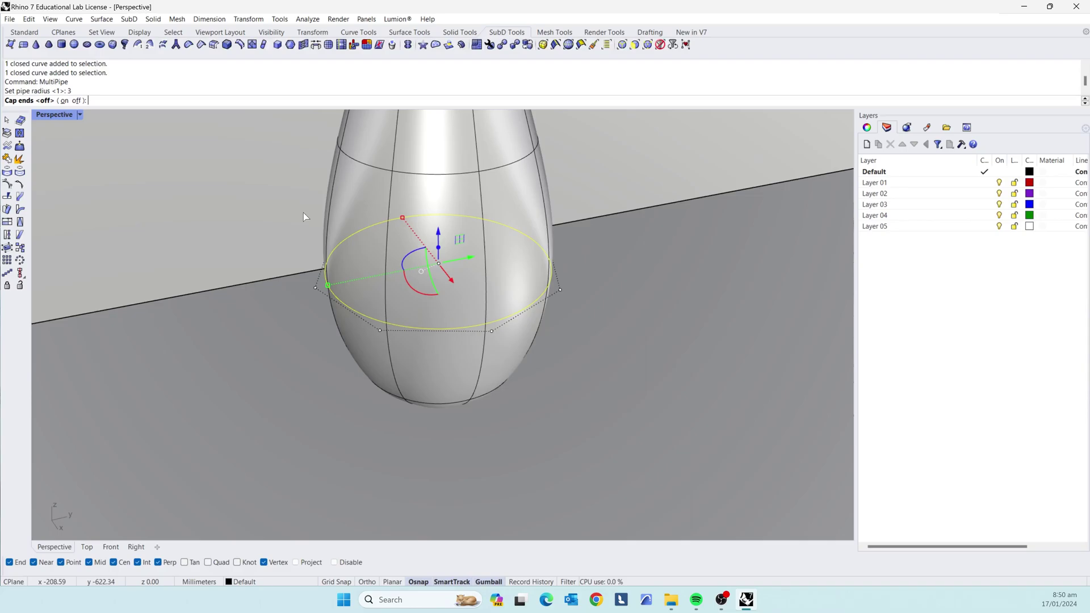
pyautogui.press('Return')
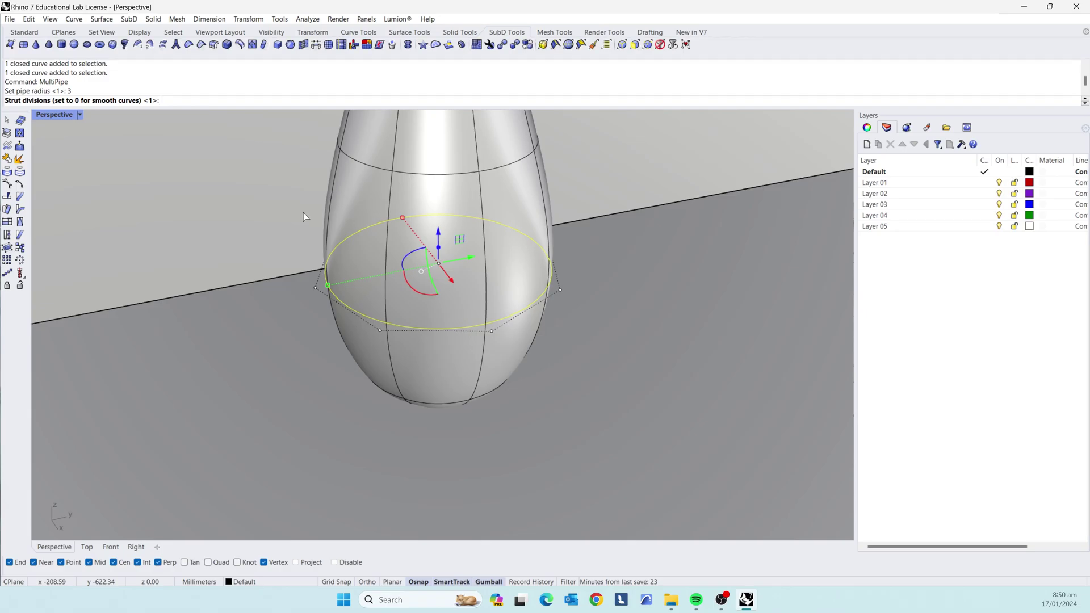
pyautogui.write('0')
pyautogui.press('Return')
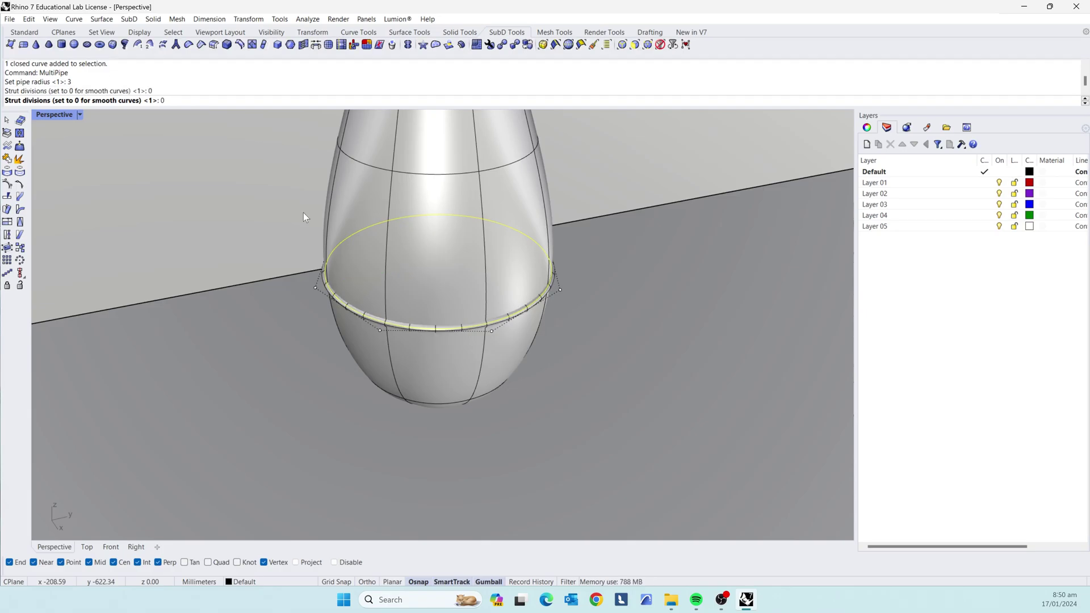
# Step: Try to scale the pipe ring slightly outward from the vase's lower body
pyautogui.scroll(5, 448, 328)
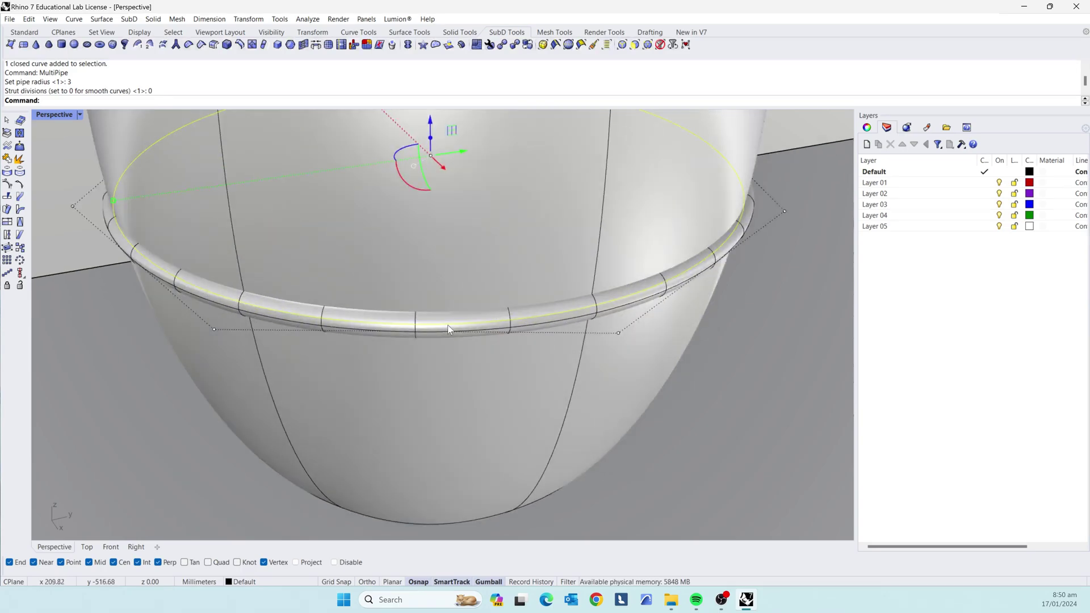
pyautogui.click(546, 321)
pyautogui.scroll(-4, 547, 321)
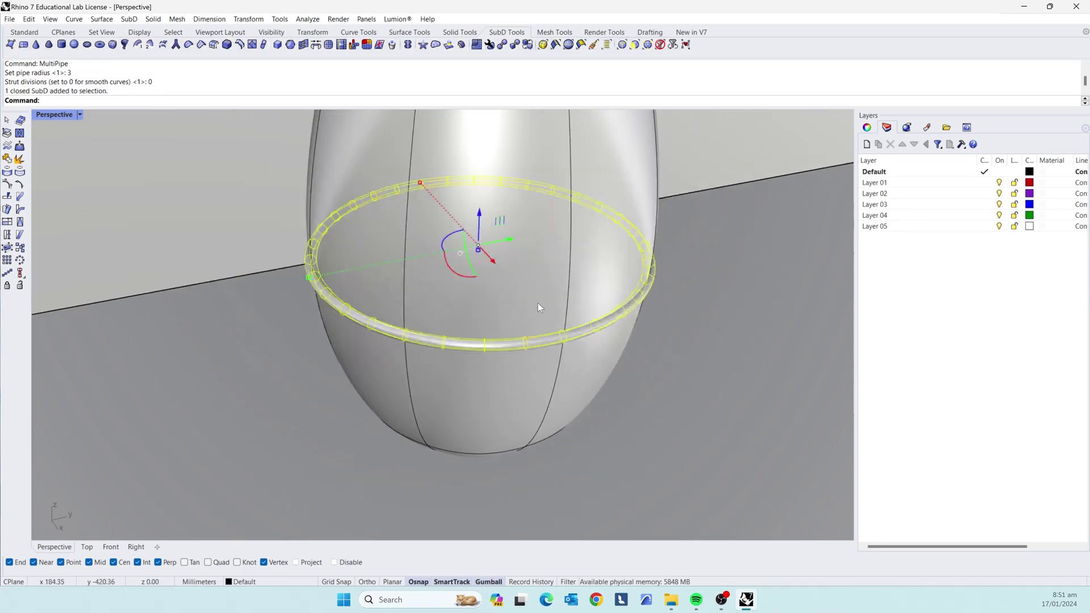
pyautogui.scroll(2, 299, 288)
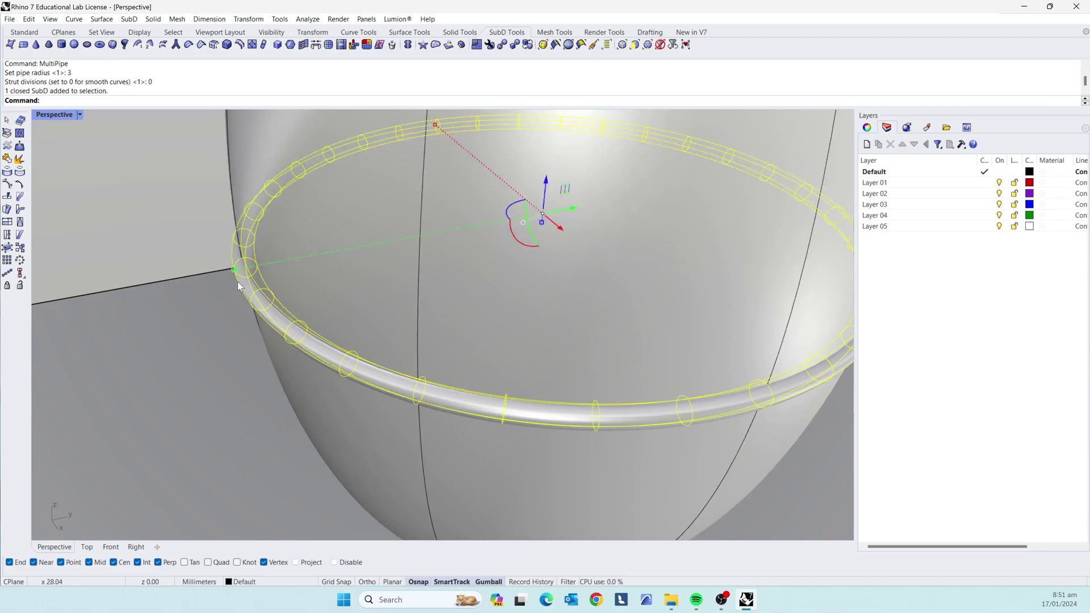
pyautogui.moveTo(231, 270)
pyautogui.mouseDown()
pyautogui.moveTo(215, 274)
pyautogui.moveTo(237, 282)
pyautogui.moveTo(223, 281)
pyautogui.moveTo(231, 288)
pyautogui.mouseUp()
pyautogui.moveTo(183, 333); pyautogui.dragTo(304, 346, button='right')
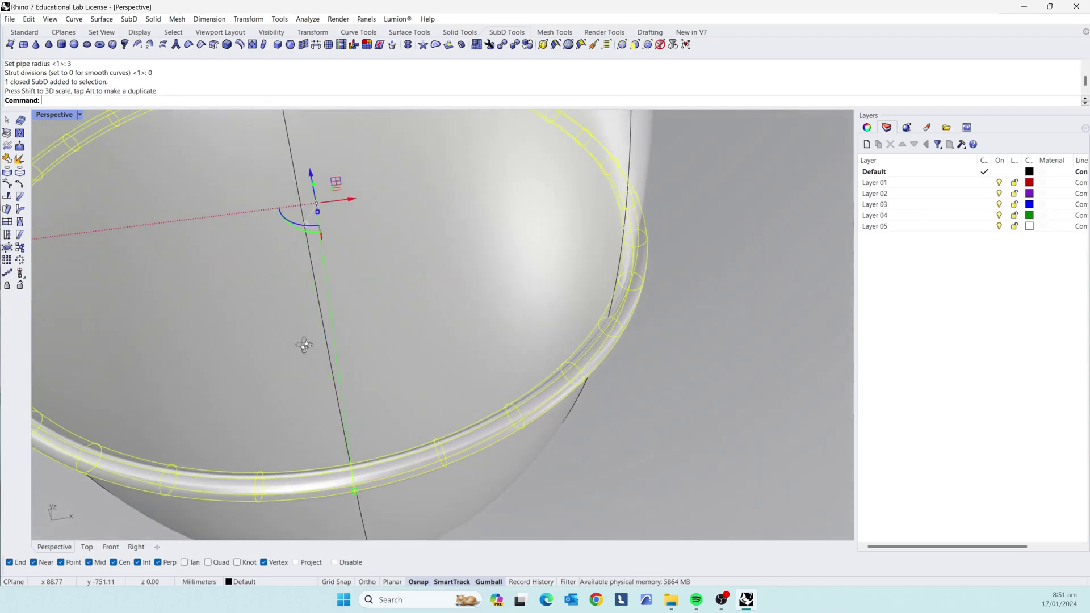
pyautogui.moveTo(356, 492); pyautogui.dragTo(360, 499)
pyautogui.moveTo(360, 498); pyautogui.dragTo(360, 457, button='right')
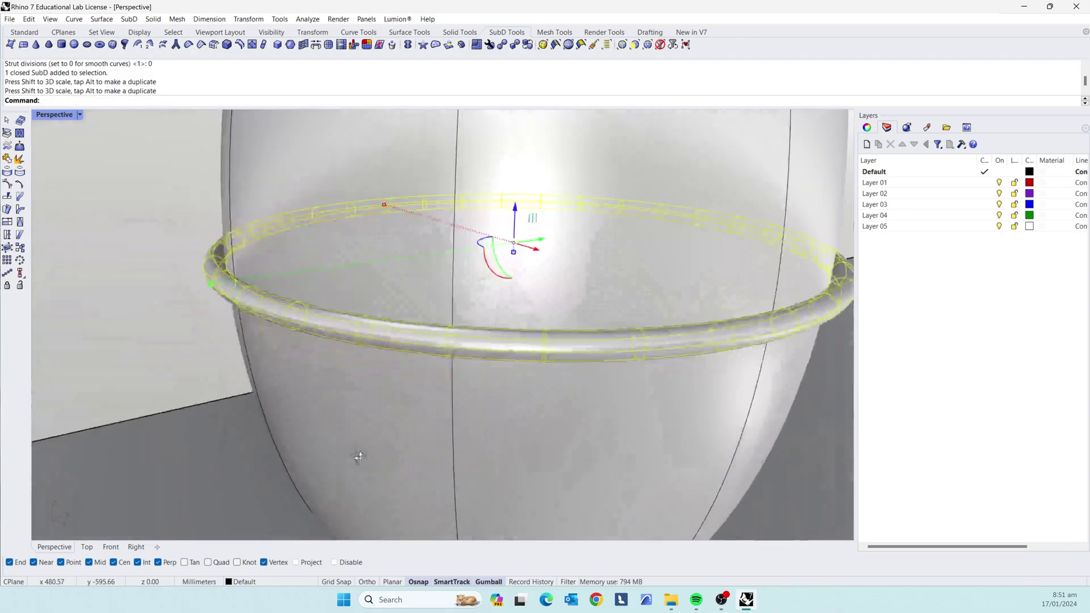
pyautogui.scroll(-10, 360, 457)
pyautogui.press('Escape')
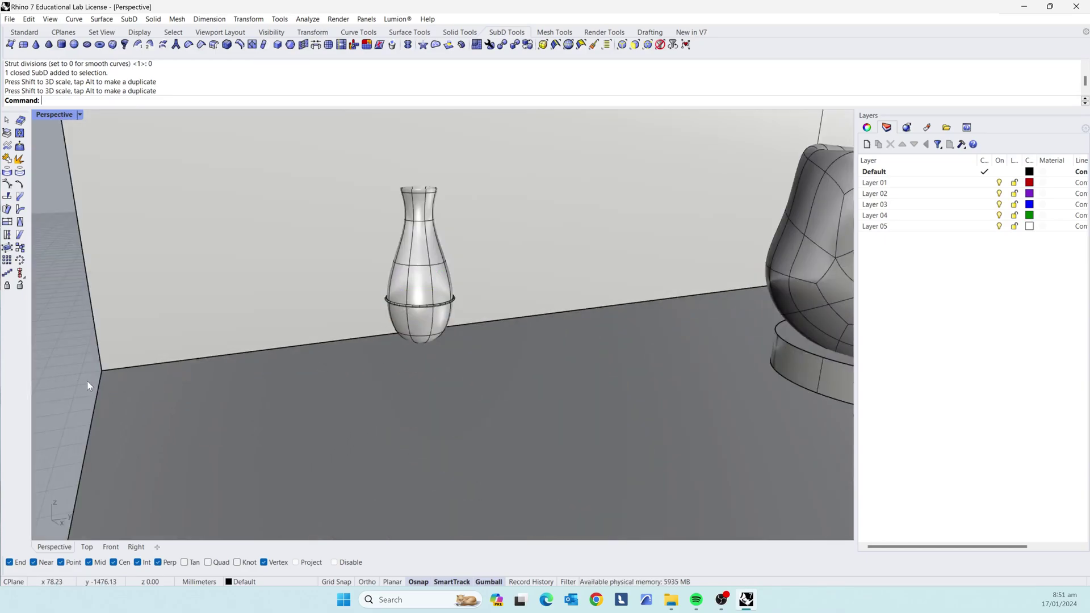
# Step: Select the pipe ring and examine its position against the vase's base and the floor in the Right view
pyautogui.moveTo(88, 382); pyautogui.dragTo(240, 388, button='right')
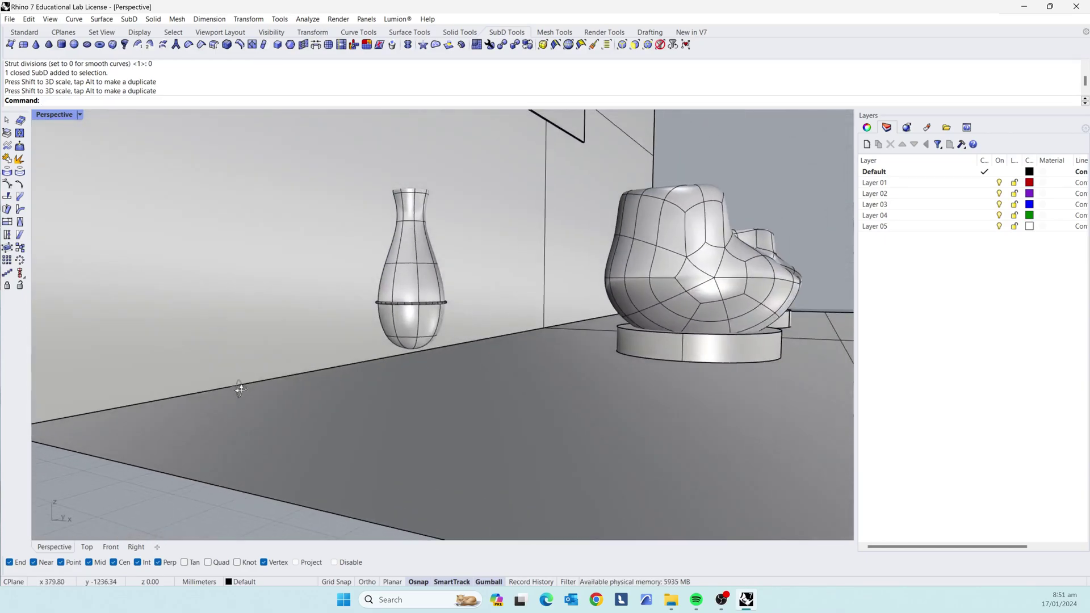
pyautogui.scroll(6, 411, 319)
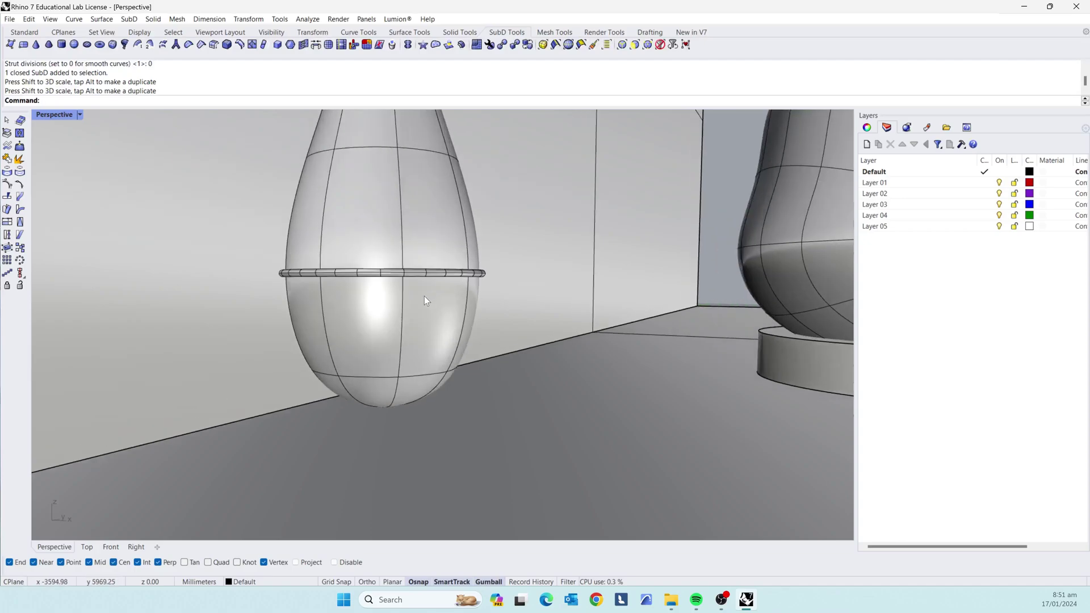
pyautogui.click(423, 273)
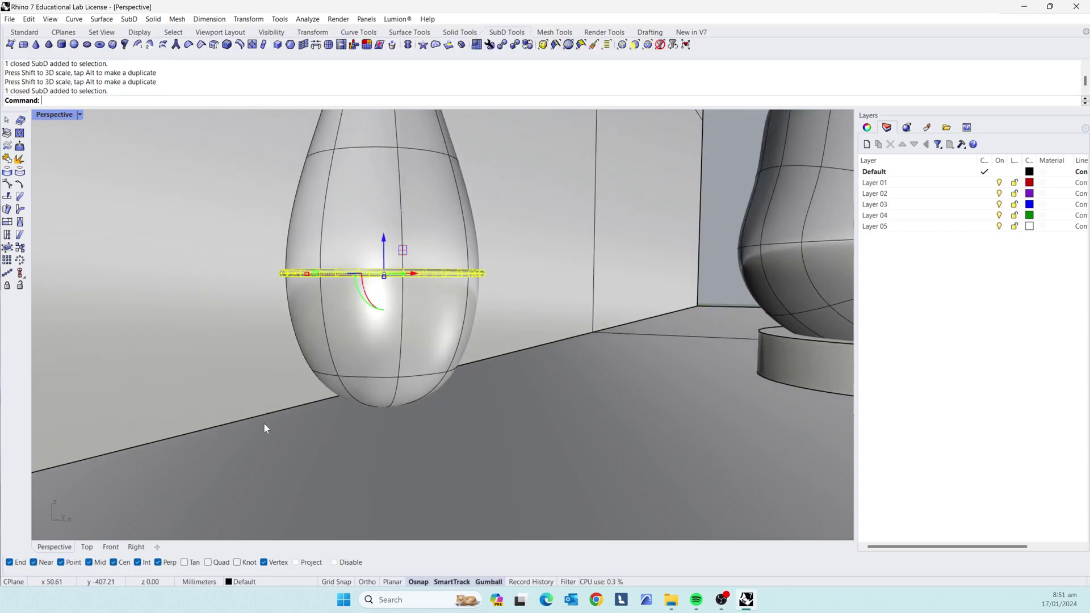
pyautogui.click(137, 546)
pyautogui.scroll(-4, 299, 384)
pyautogui.scroll(6, 299, 384)
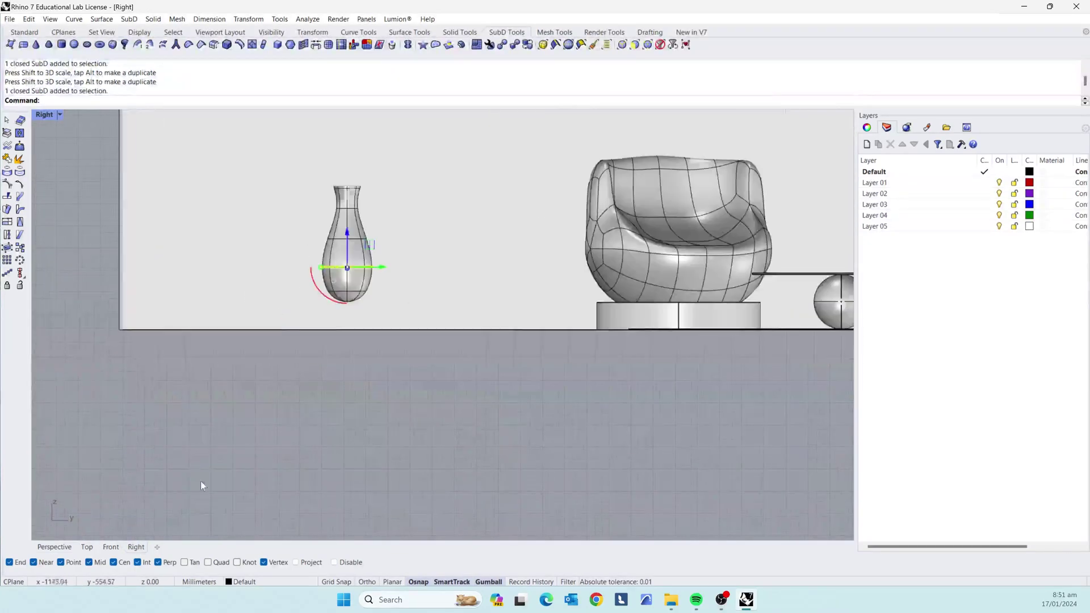
pyautogui.scroll(-3, 399, 419)
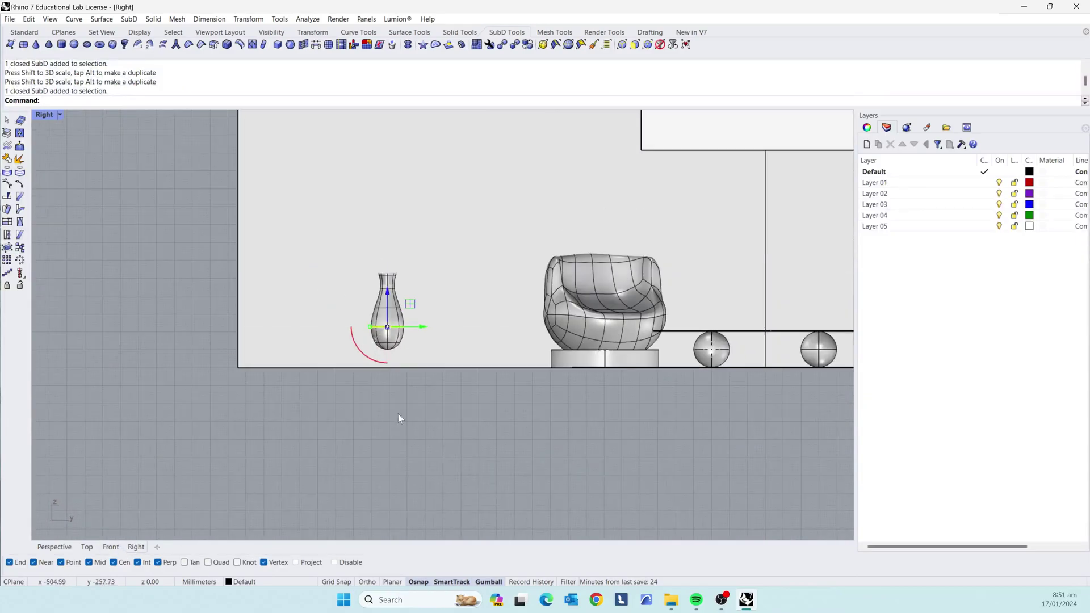
pyautogui.scroll(5, 369, 356)
pyautogui.scroll(-3, 426, 155)
pyautogui.scroll(3, 386, 228)
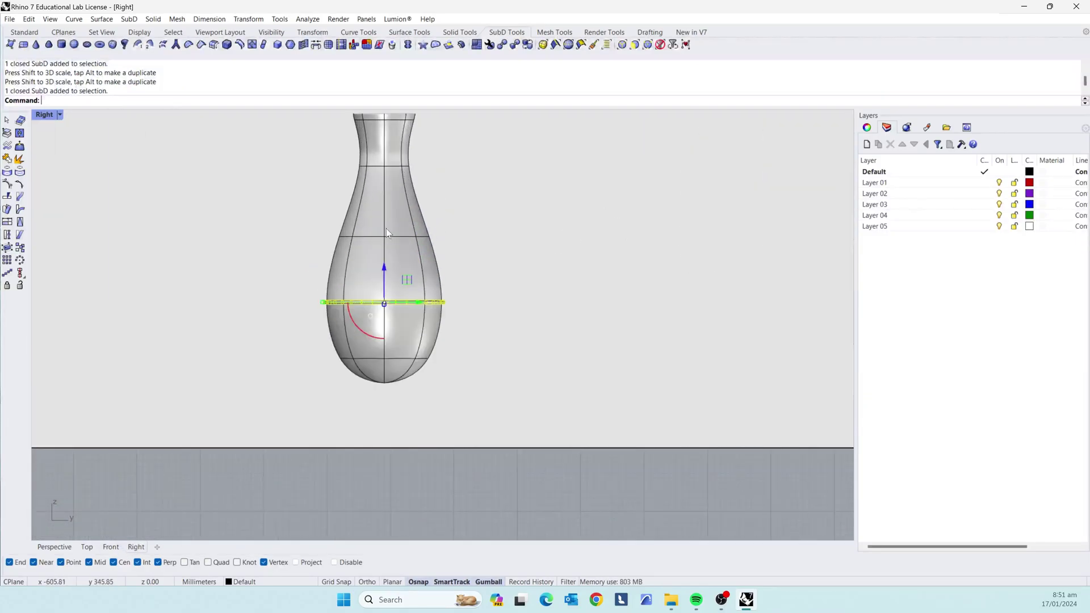
pyautogui.scroll(-2, 386, 229)
pyautogui.scroll(2, 405, 251)
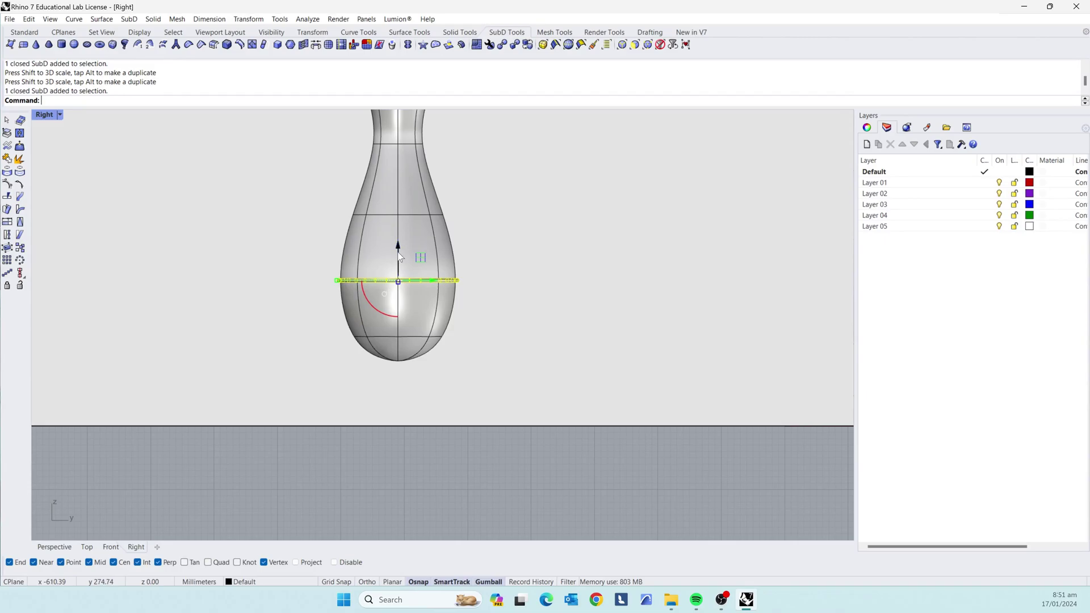
# Step: Undo the last scaling of the pipe ring and try to move it straight down to the floor beneath the vase
pyautogui.hotkey('ctrl', 'z')
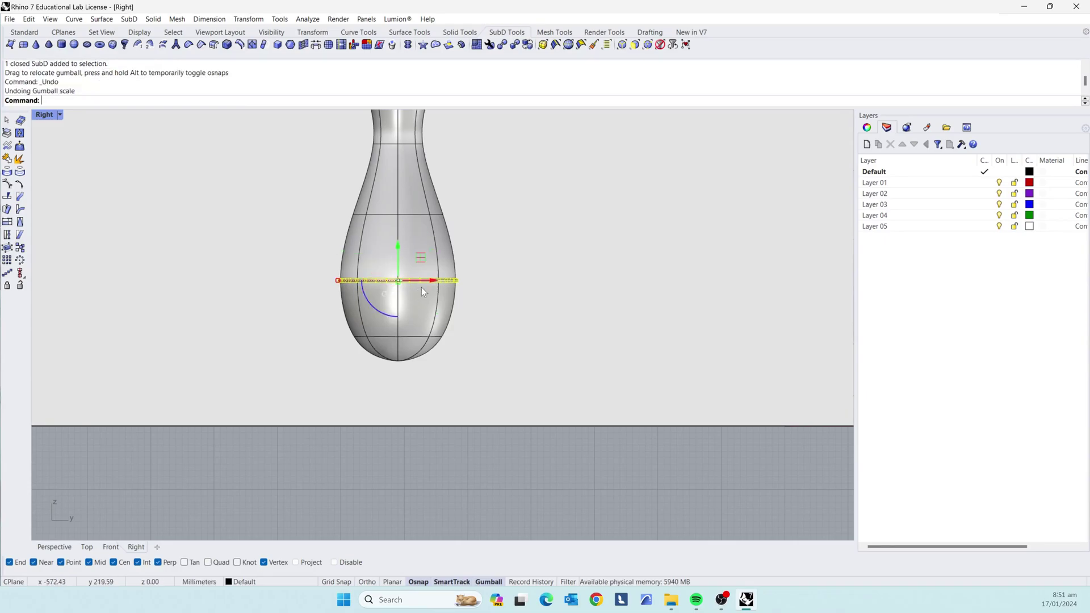
pyautogui.moveTo(398, 247); pyautogui.dragTo(399, 431)
pyautogui.scroll(2, 400, 391)
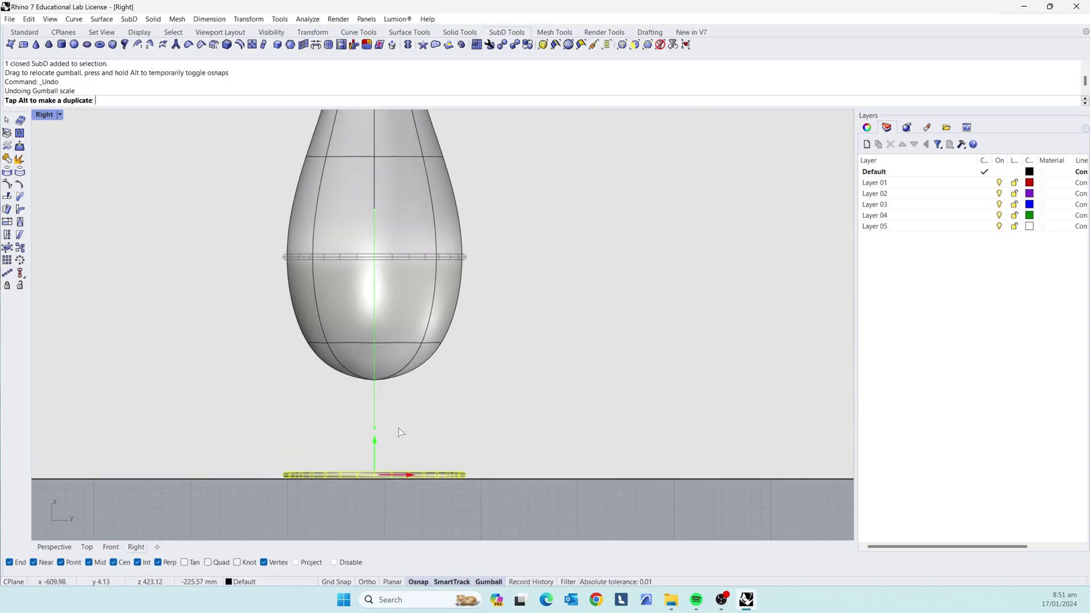
pyautogui.press('Escape')
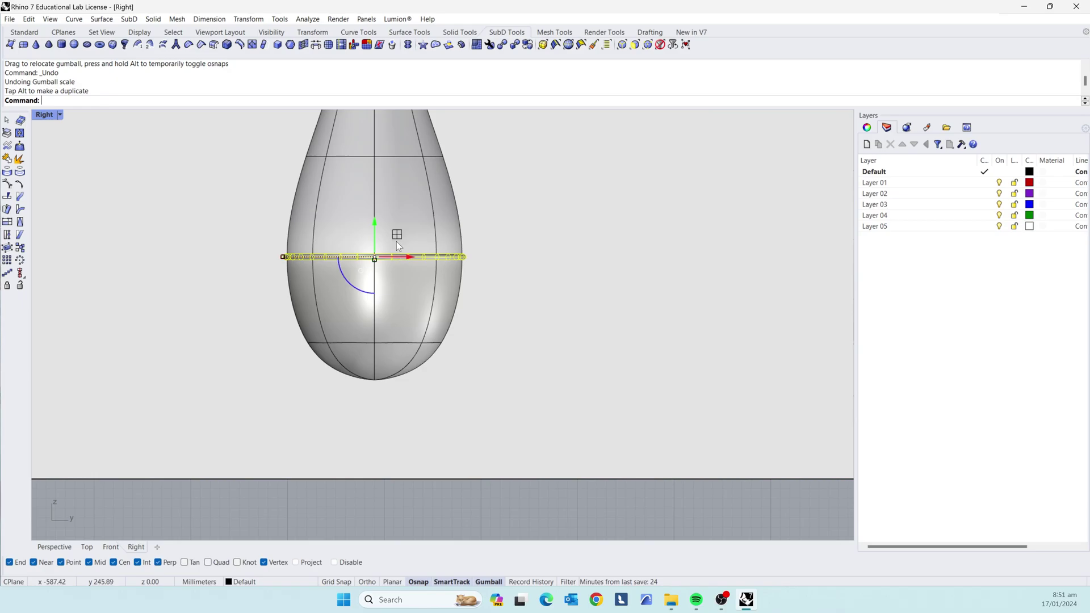
pyautogui.keyDown('shift'); pyautogui.moveTo(374, 220); pyautogui.dragTo(377, 261); pyautogui.keyUp('shift')
pyautogui.hotkey('ctrl', 'z')
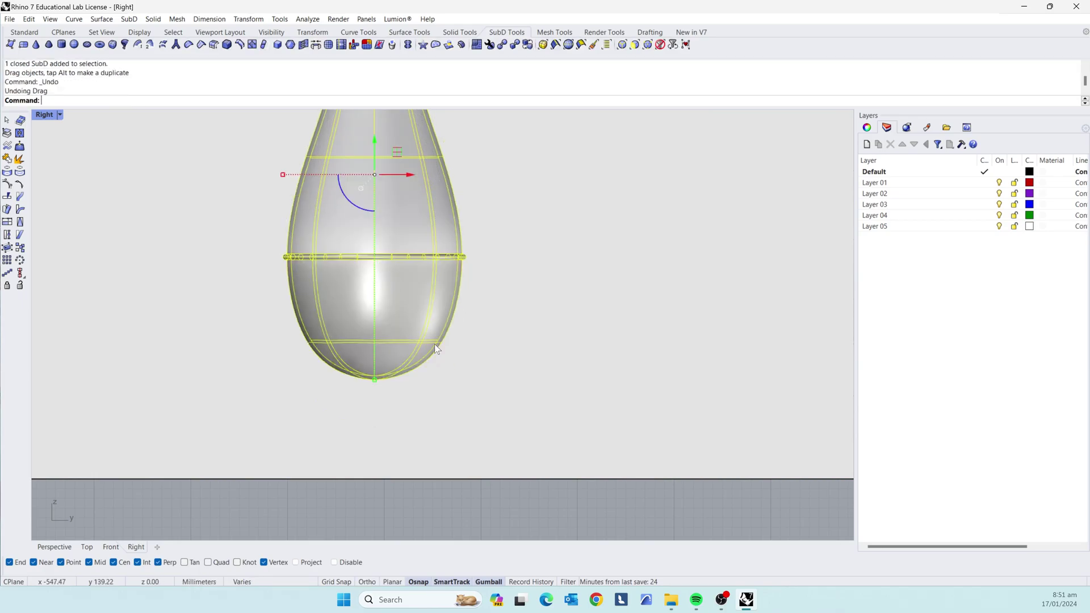
# Step: Select only the pipe ring, without the vase, and try to lower it towards the vase's base
pyautogui.click(365, 478)
pyautogui.click(380, 258)
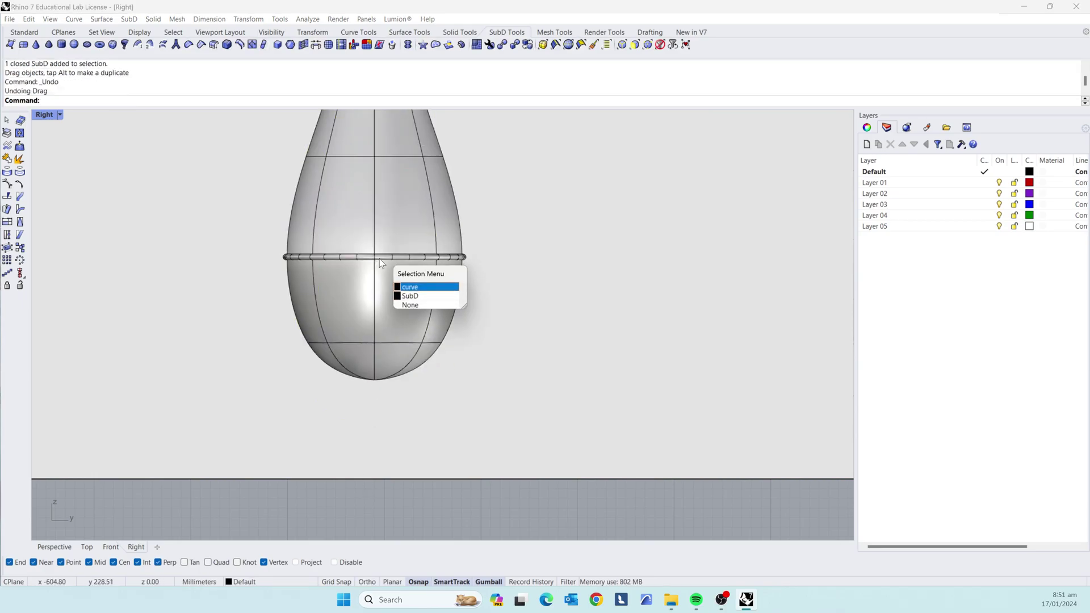
pyautogui.click(411, 297)
pyautogui.moveTo(374, 225); pyautogui.dragTo(377, 371)
pyautogui.hotkey('ctrl', 'z')
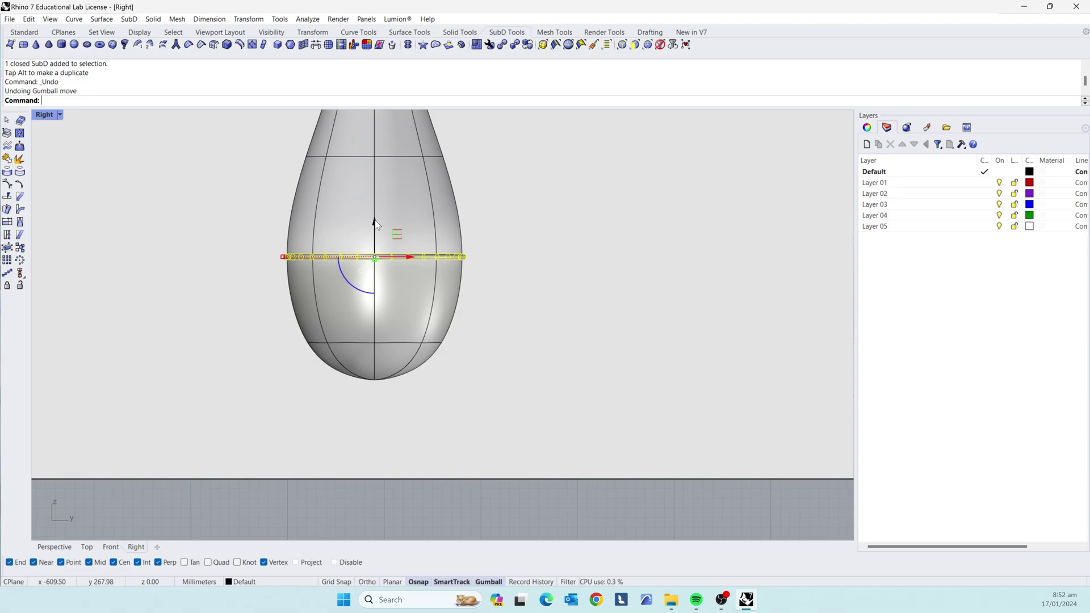
pyautogui.moveTo(375, 224); pyautogui.dragTo(373, 343)
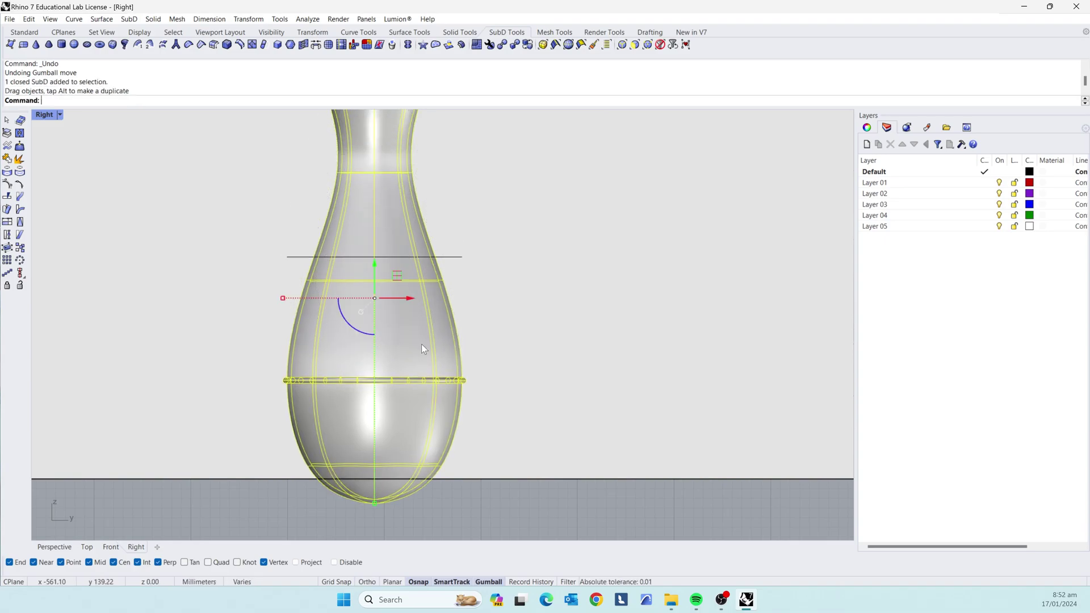
pyautogui.hotkey('ctrl', 'z')
# Step: Try to move the pipe ring down from the vase's lower body, reselecting only the SubD ring, and undo the moves
pyautogui.click(384, 240)
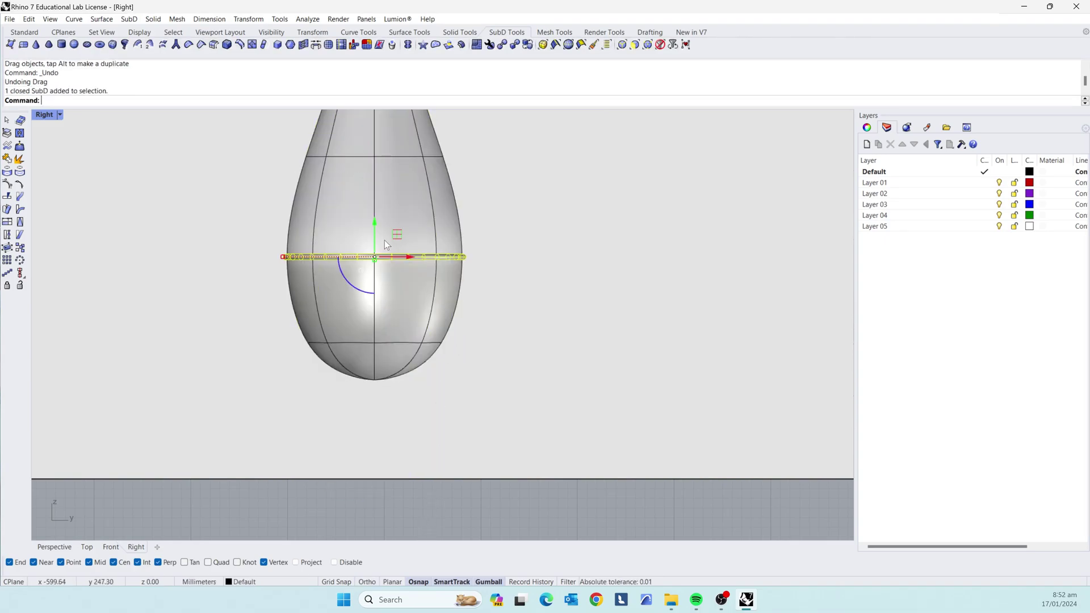
pyautogui.keyDown('shift'); pyautogui.moveTo(376, 222); pyautogui.dragTo(387, 250); pyautogui.keyUp('shift')
pyautogui.hotkey('ctrl', 'z')
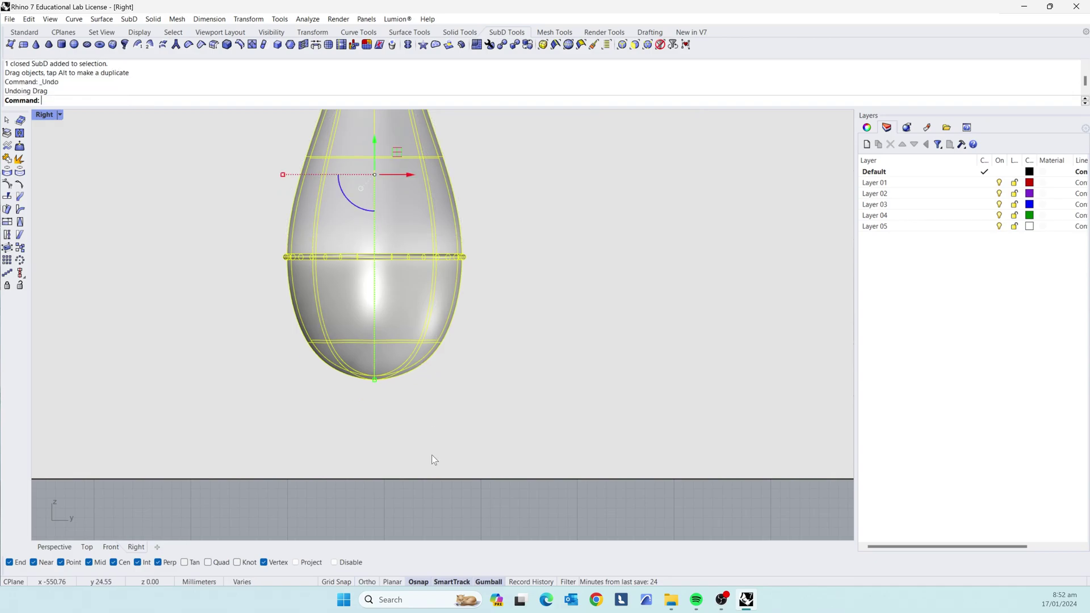
pyautogui.click(431, 509)
pyautogui.click(399, 260)
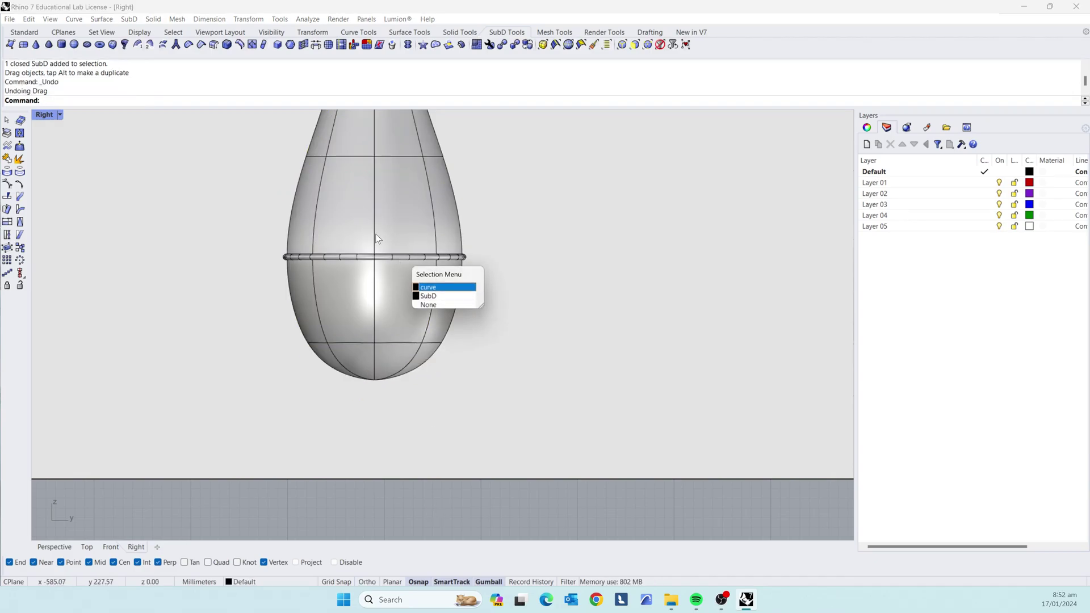
pyautogui.click(448, 298)
pyautogui.moveTo(375, 223); pyautogui.dragTo(374, 399)
pyautogui.hotkey('ctrl', 'z')
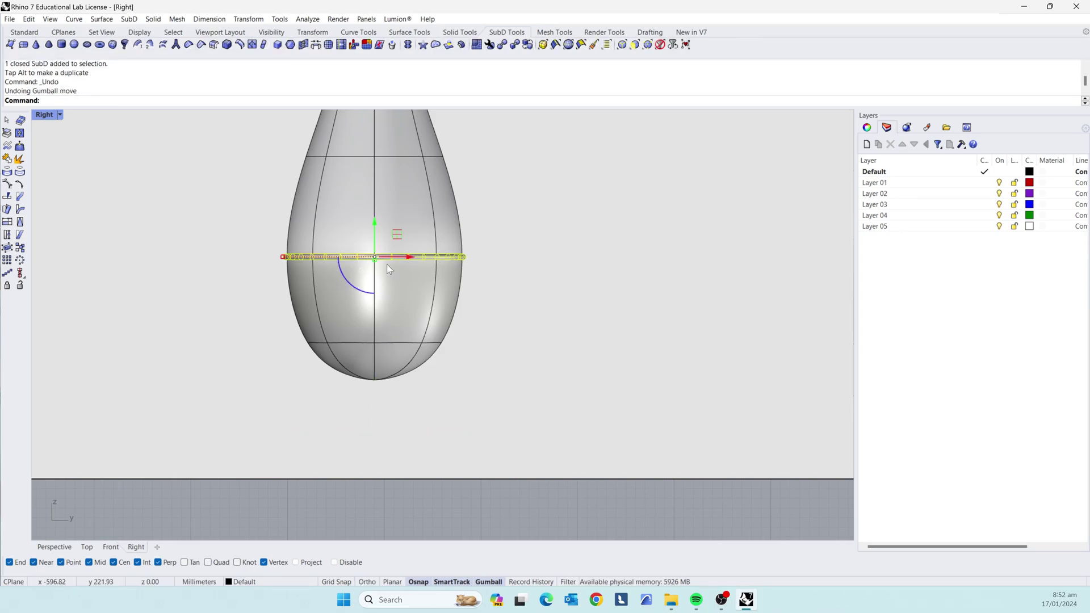
# Step: Try lowering the selected ring's gumball and the ring itself below the vase's base, and undo these changes
pyautogui.keyDown('ctrl'); pyautogui.moveTo(375, 227); pyautogui.dragTo(375, 384); pyautogui.keyUp('ctrl')
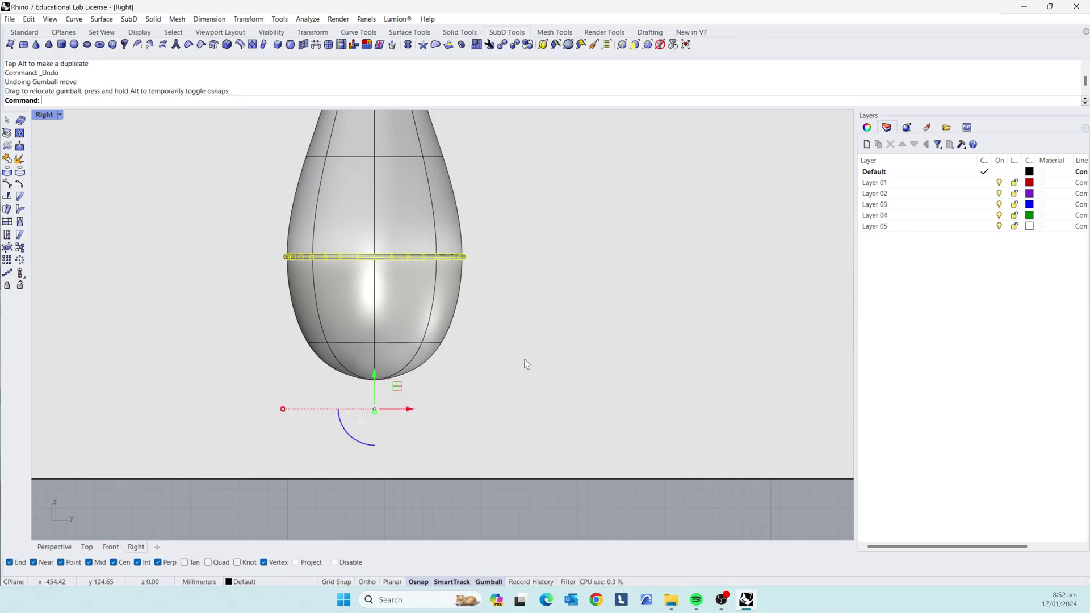
pyautogui.hotkey('ctrl', 'z')
pyautogui.moveTo(373, 216); pyautogui.dragTo(376, 420)
pyautogui.press('Escape')
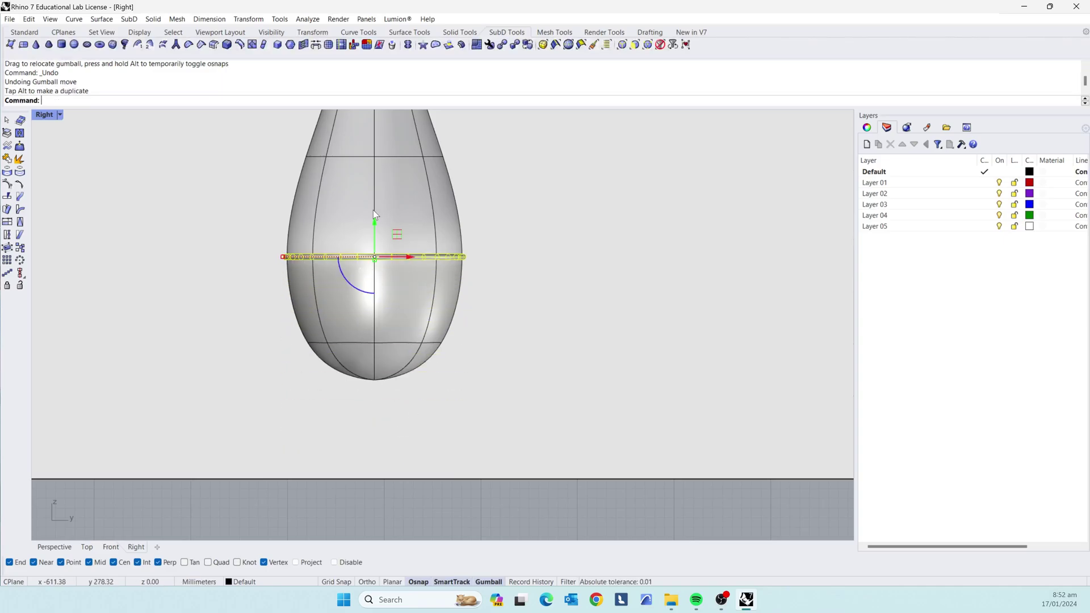
pyautogui.keyDown('ctrl'); pyautogui.moveTo(374, 222); pyautogui.dragTo(374, 283); pyautogui.keyUp('ctrl')
pyautogui.hotkey('ctrl', 'z')
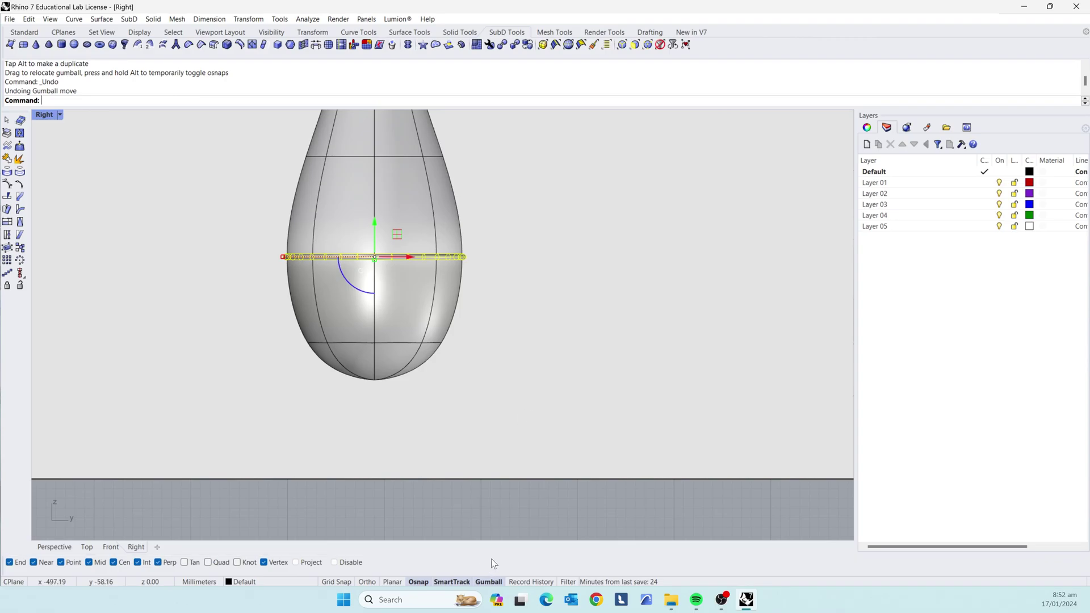
# Step: Copy the pipe ring from its centre straight down to the floor line beneath the vase in the Right view
pyautogui.click(491, 517)
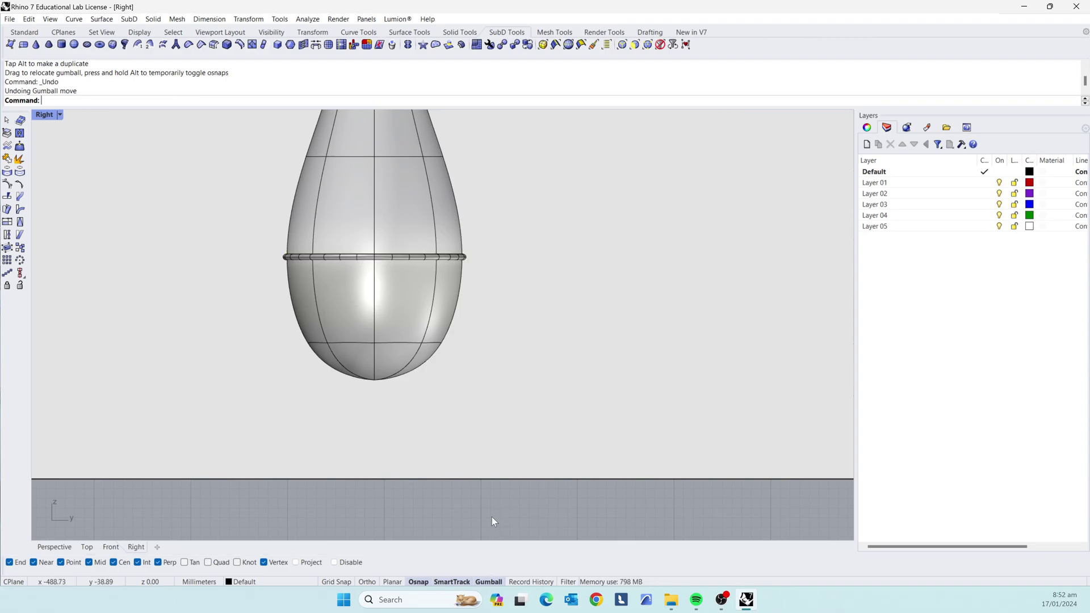
pyautogui.click(386, 257)
pyautogui.click(433, 502)
pyautogui.scroll(5, 388, 258)
pyautogui.click(410, 256)
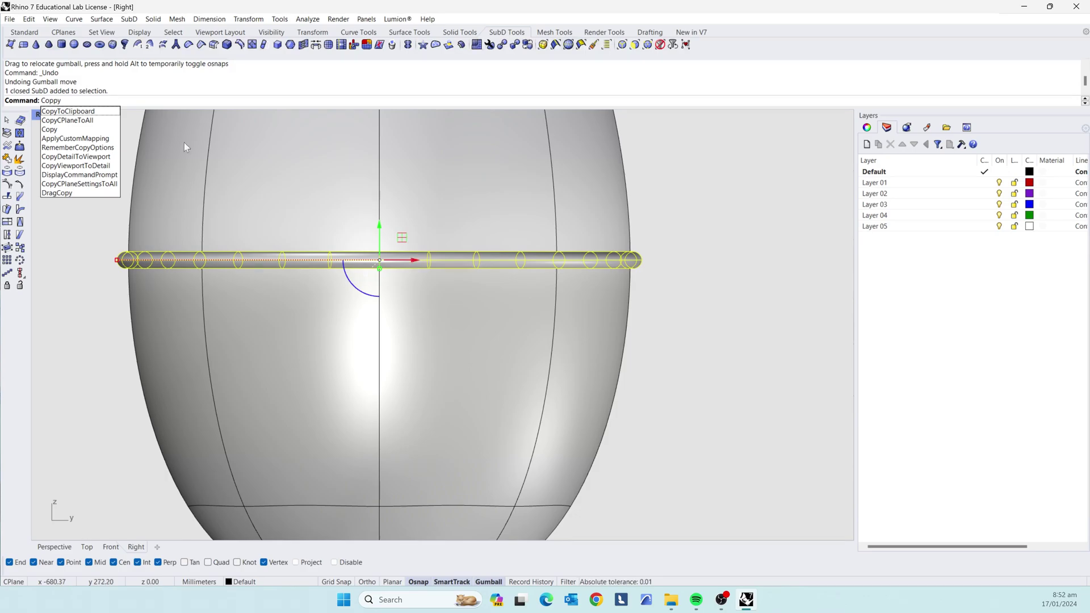
pyautogui.click(57, 130)
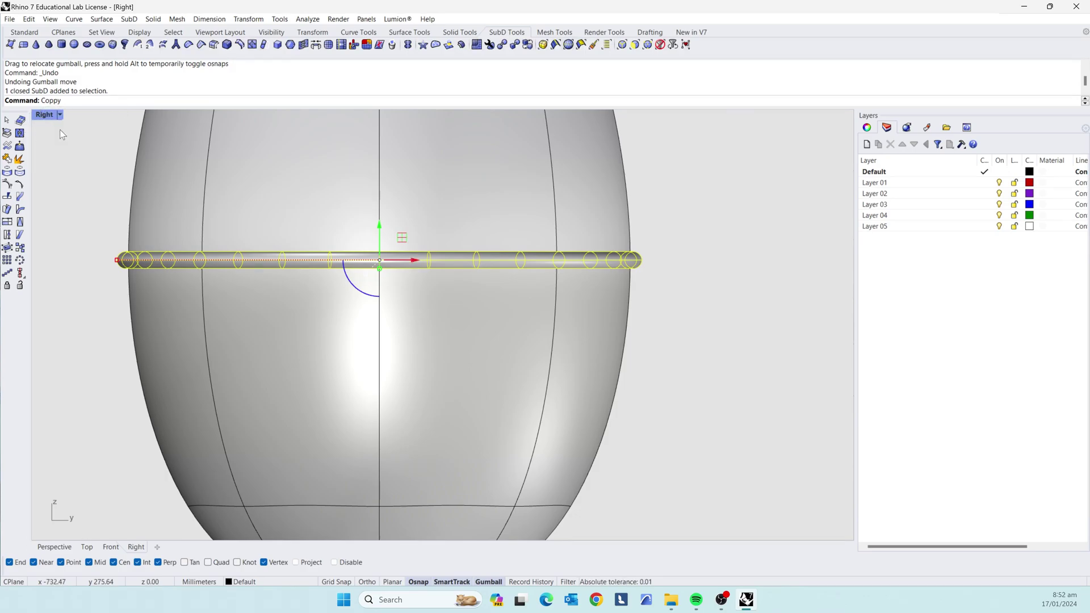
pyautogui.click(380, 260)
pyautogui.scroll(-5, 384, 249)
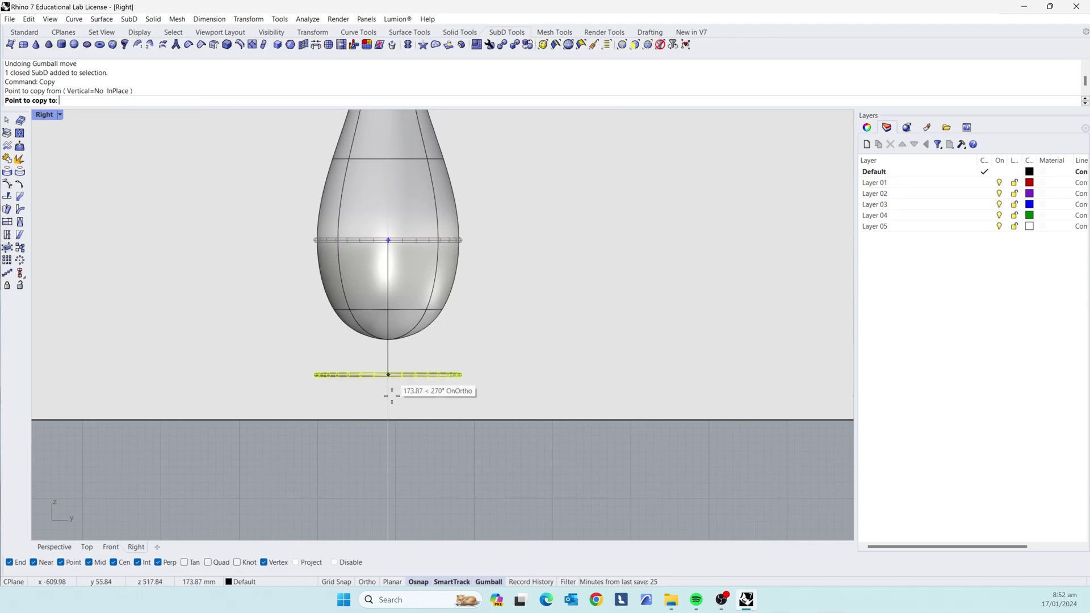
pyautogui.click(390, 420)
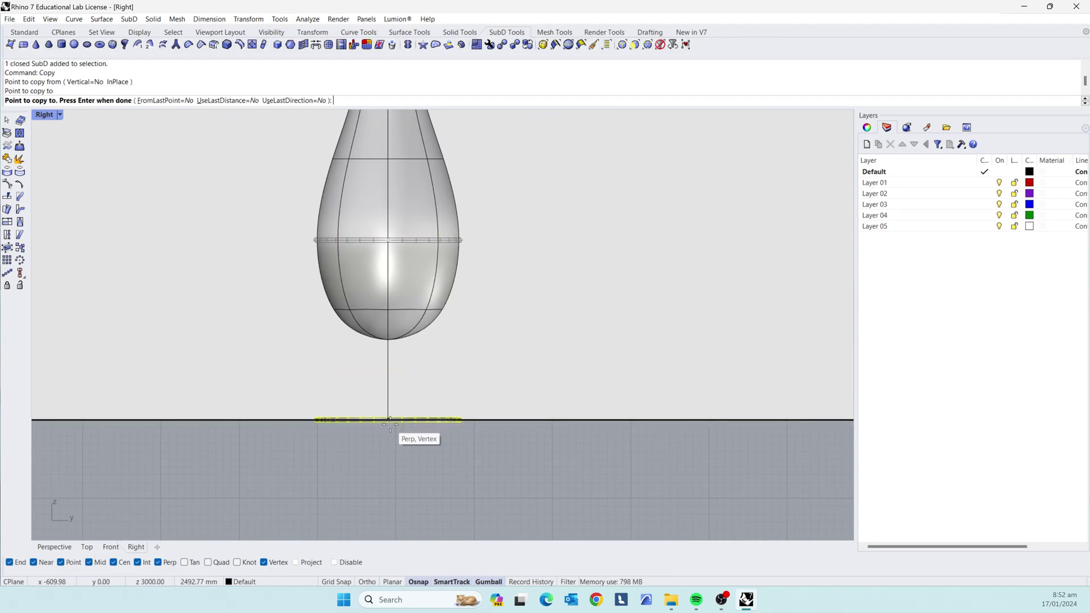
pyautogui.press('Return')
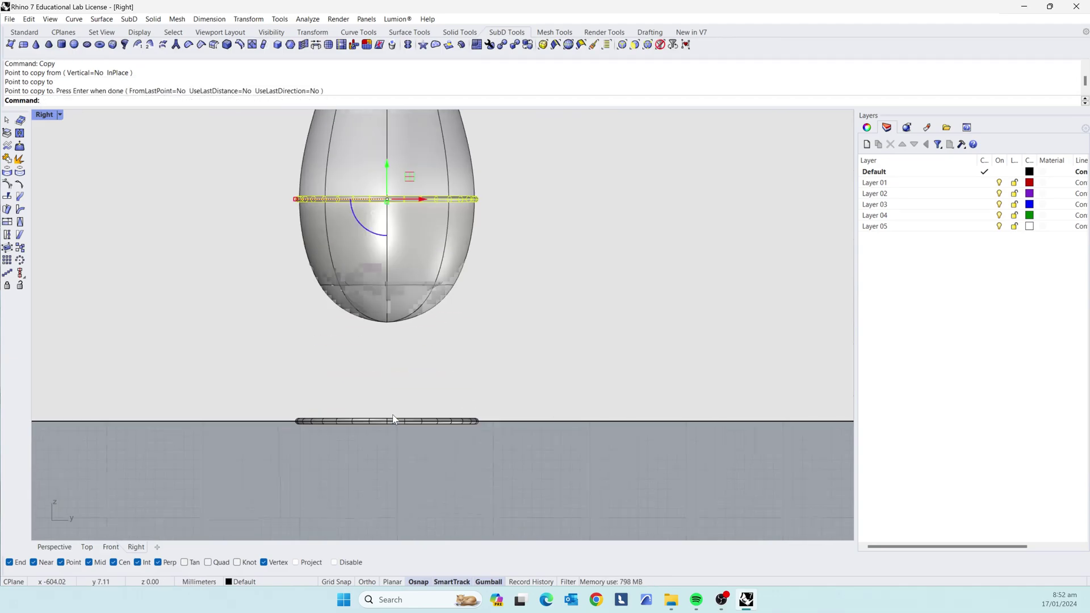
# Step: Raise the copied ring slightly so that its underside rests on the floor line
pyautogui.scroll(5, 390, 420)
pyautogui.click(401, 432)
pyautogui.moveTo(374, 402); pyautogui.dragTo(375, 398)
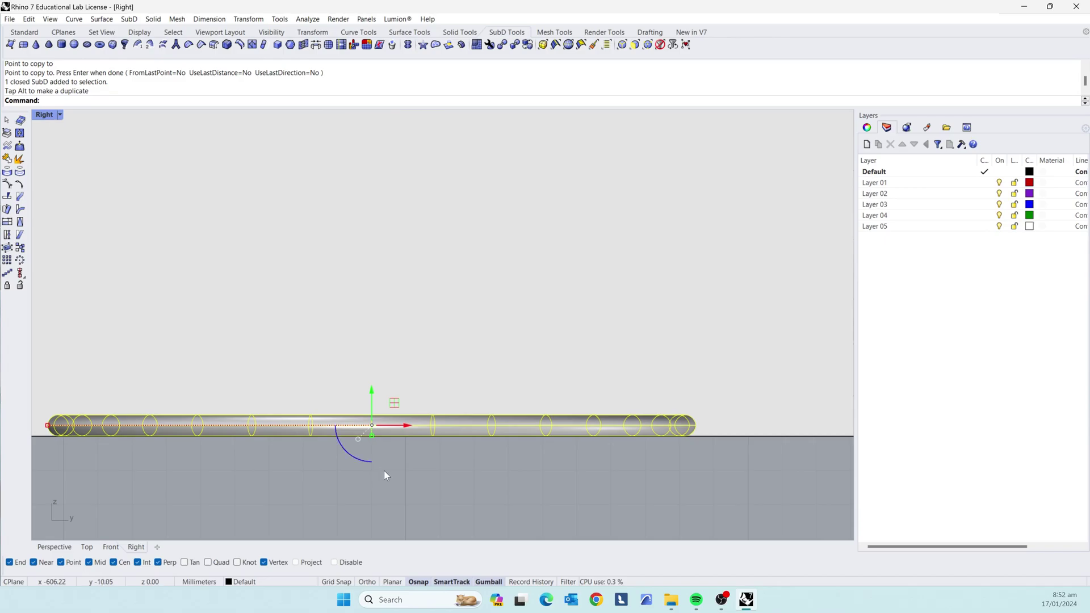
pyautogui.click(407, 472)
pyautogui.scroll(-18, 394, 435)
pyautogui.scroll(4, 383, 447)
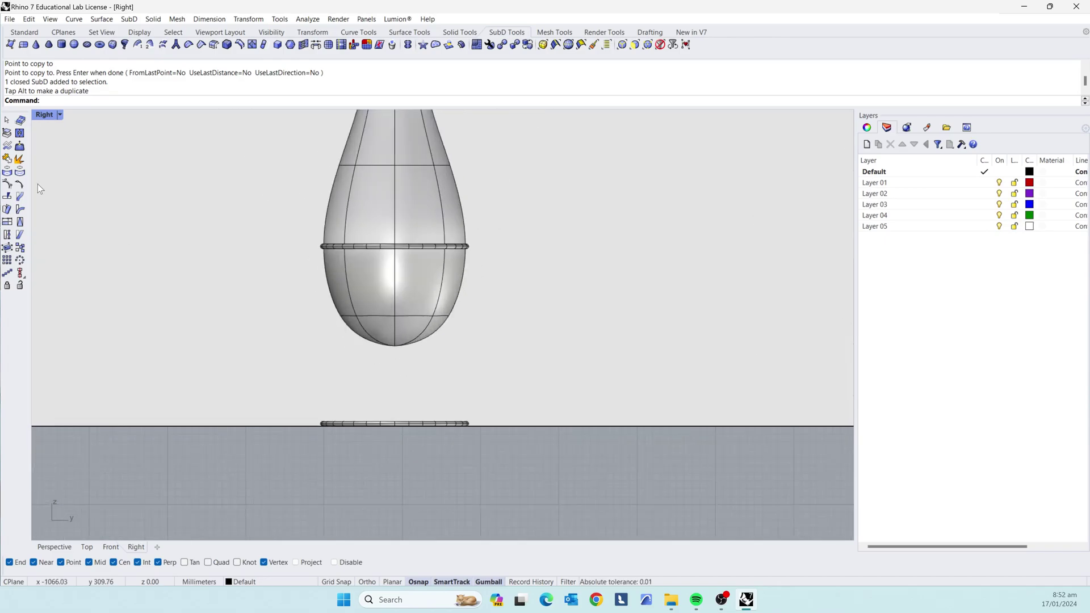
# Step: Locate the copied ring in the Perspective view and select it at the far edge of the floor
pyautogui.click(60, 547)
pyautogui.scroll(-6, 336, 424)
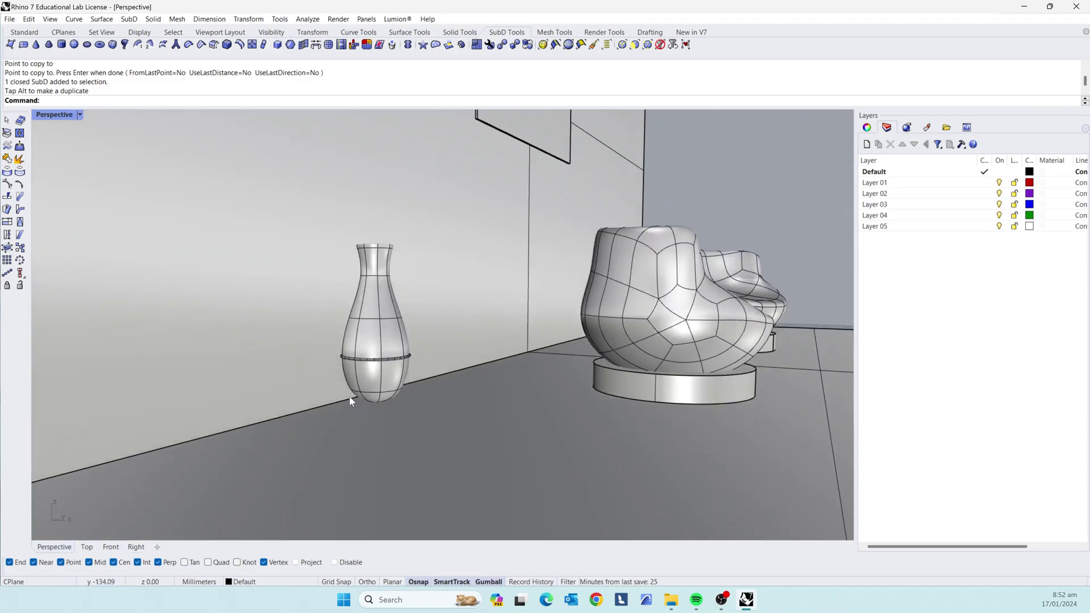
pyautogui.scroll(3, 364, 409)
pyautogui.scroll(-3, 364, 410)
pyautogui.scroll(5, 647, 384)
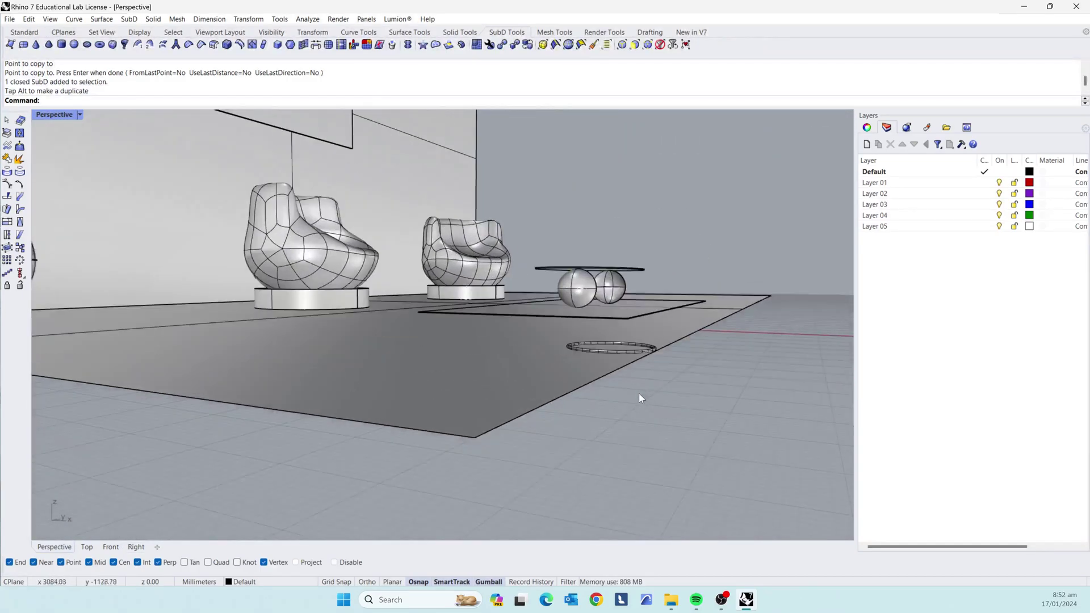
pyautogui.scroll(-2, 670, 458)
pyautogui.click(673, 489)
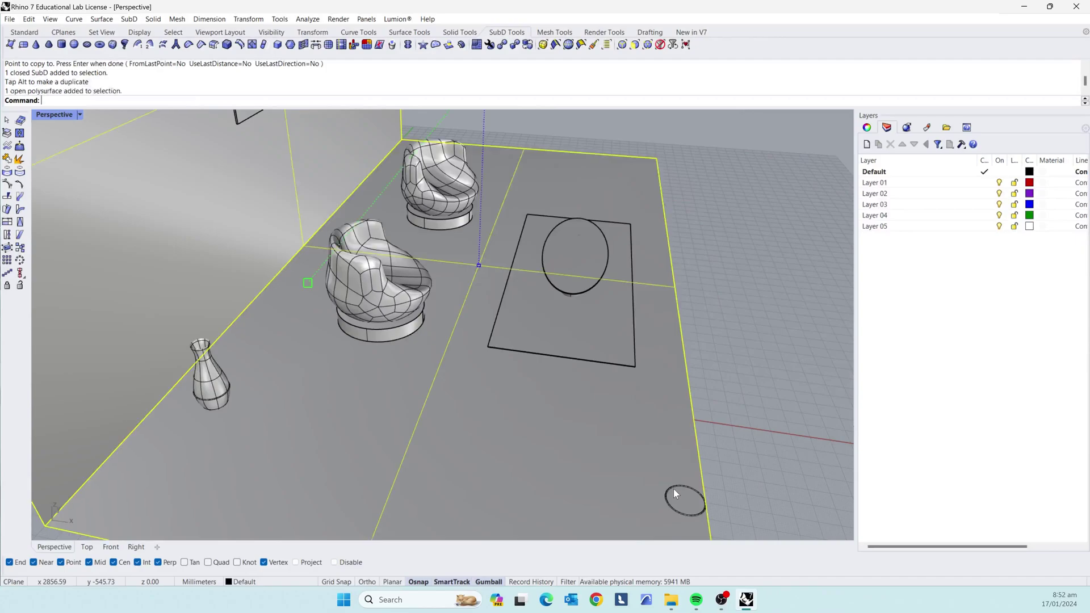
pyautogui.click(678, 486)
pyautogui.scroll(-4, 613, 372)
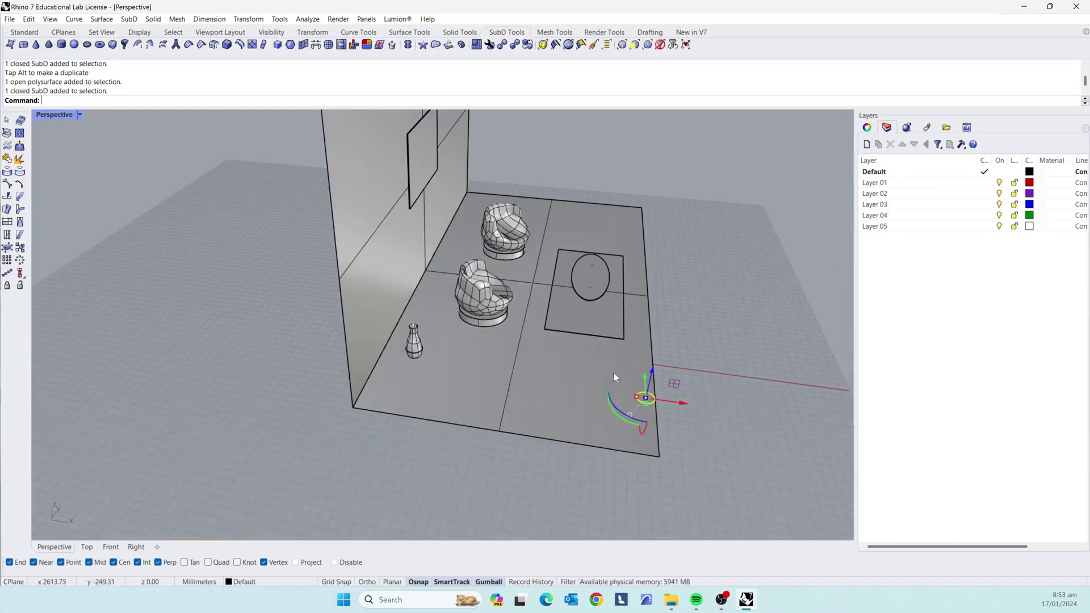
pyautogui.scroll(4, 666, 408)
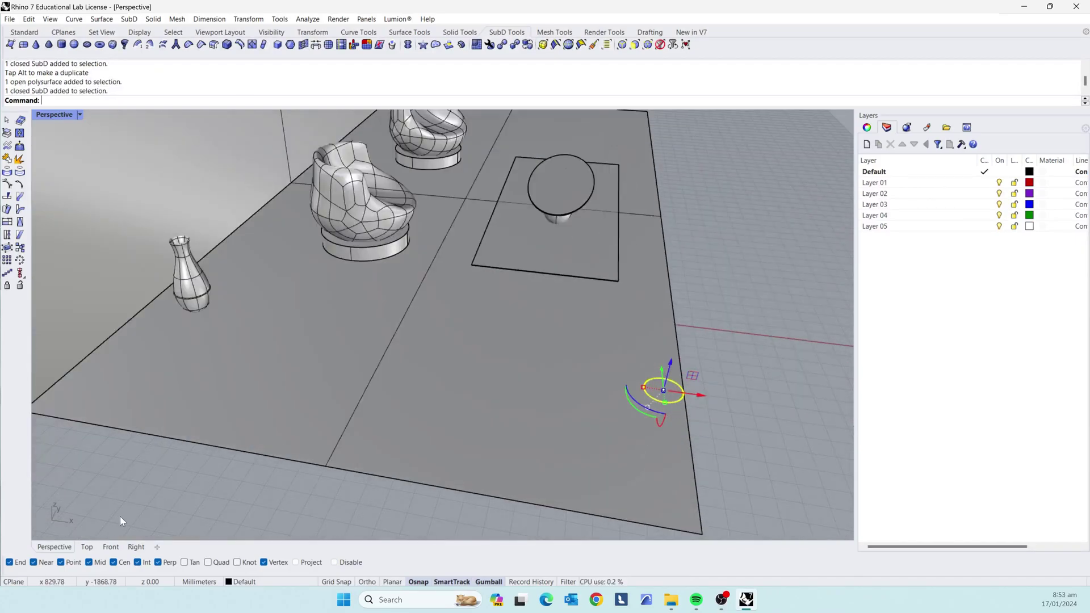
# Step: Move the copied ring across the floor in the Top view and fine-tune it to be concentric with the vase
pyautogui.click(87, 547)
pyautogui.scroll(-5, 459, 344)
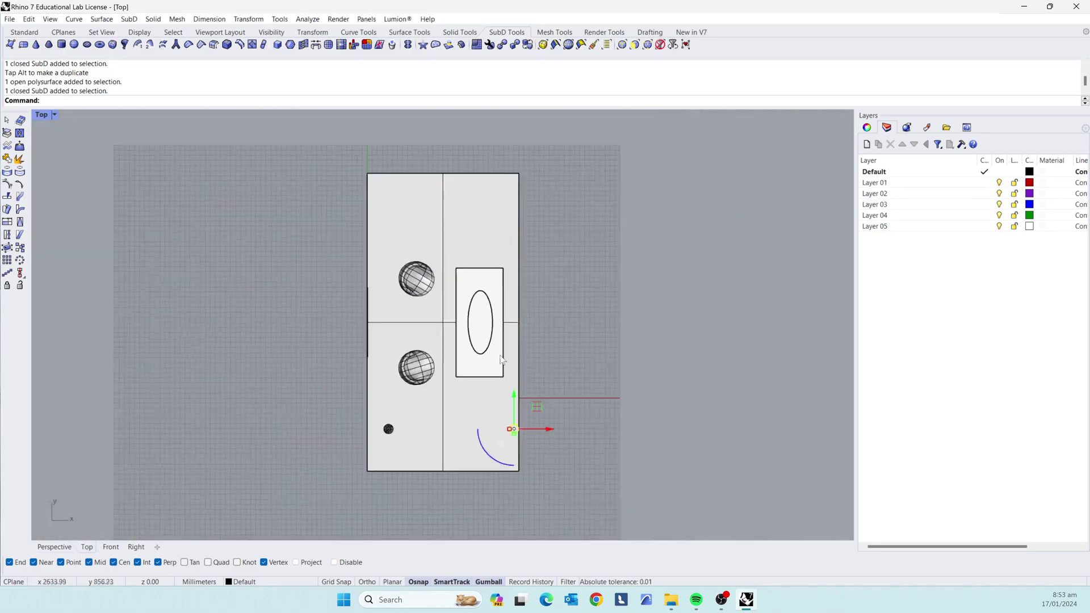
pyautogui.scroll(3, 527, 458)
pyautogui.moveTo(624, 386); pyautogui.dragTo(326, 337)
pyautogui.scroll(12, 291, 394)
pyautogui.scroll(5, 335, 344)
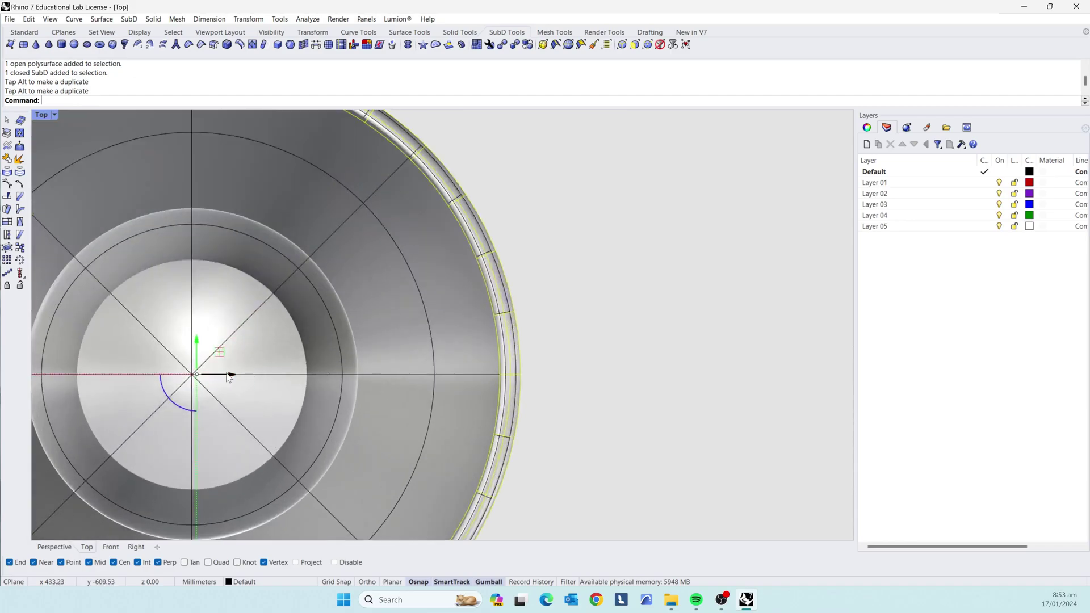
pyautogui.moveTo(228, 378); pyautogui.dragTo(223, 379)
pyautogui.scroll(-6, 387, 346)
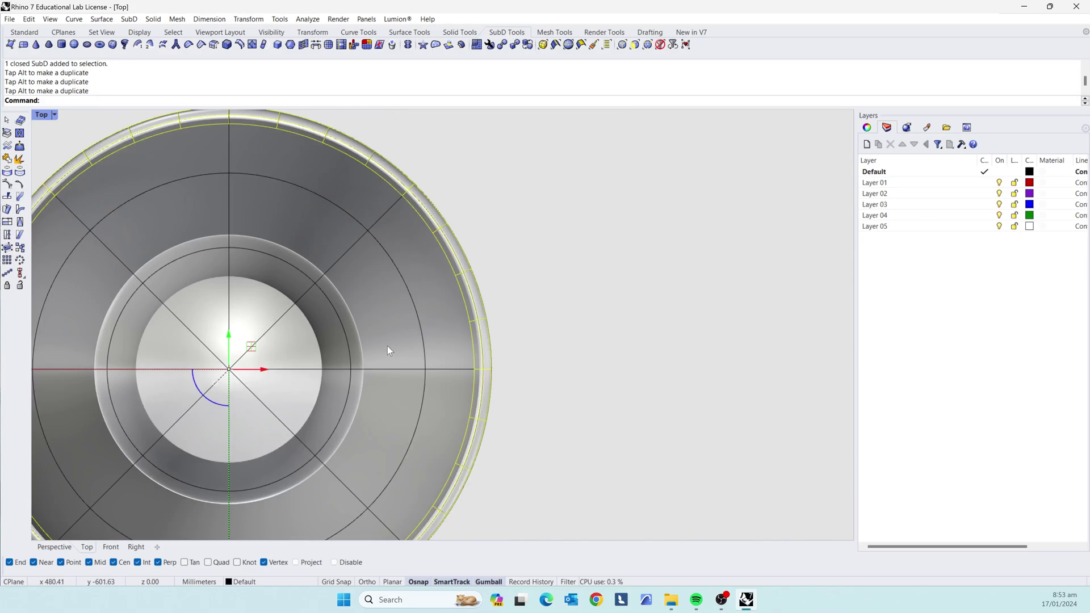
# Step: Deselect the ring and examine its placement beneath the vase in the Perspective view
pyautogui.click(46, 549)
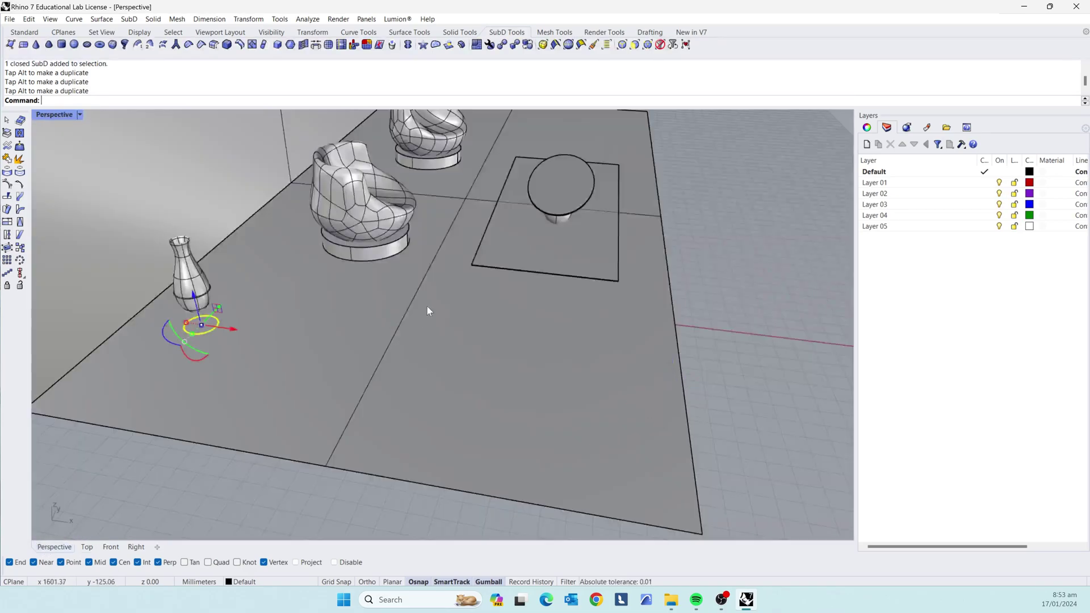
pyautogui.click(227, 479)
pyautogui.moveTo(227, 479); pyautogui.dragTo(233, 249, button='right')
pyautogui.scroll(10, 233, 249)
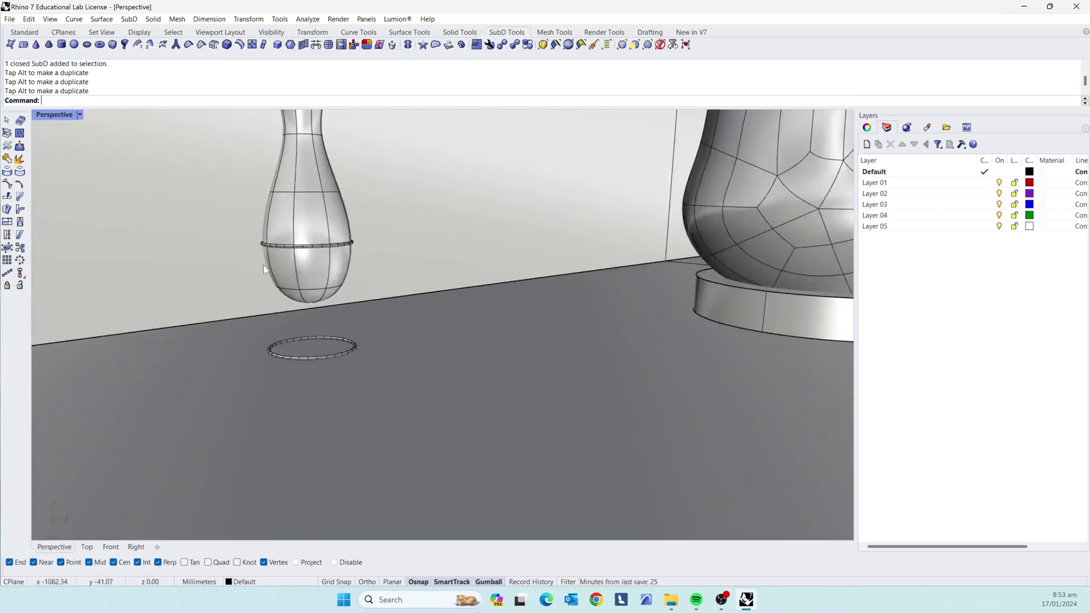
pyautogui.scroll(-8, 461, 396)
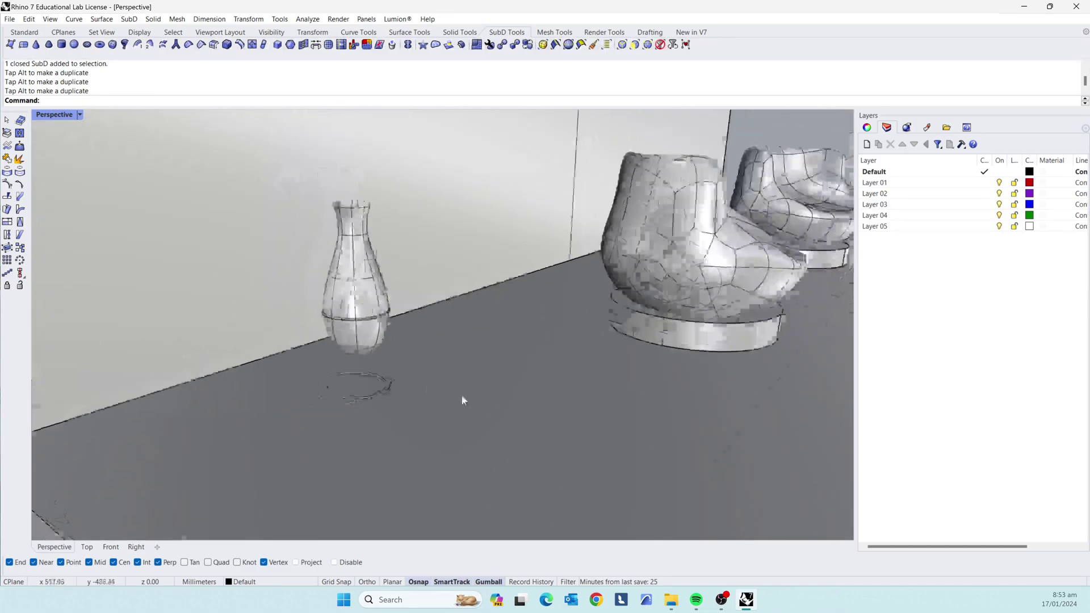
pyautogui.moveTo(461, 396); pyautogui.dragTo(407, 383, button='right')
pyautogui.scroll(10, 385, 315)
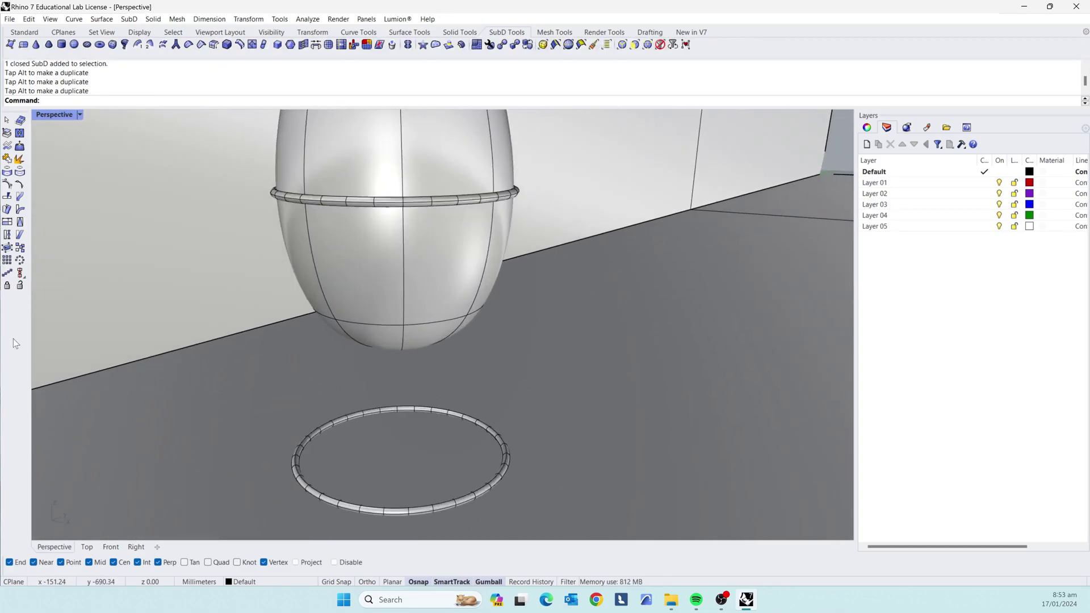
# Step: Start a solid vertical cylinder with its base centre on the top of the floor ring's front side
pyautogui.click(27, 33)
pyautogui.click(8, 197)
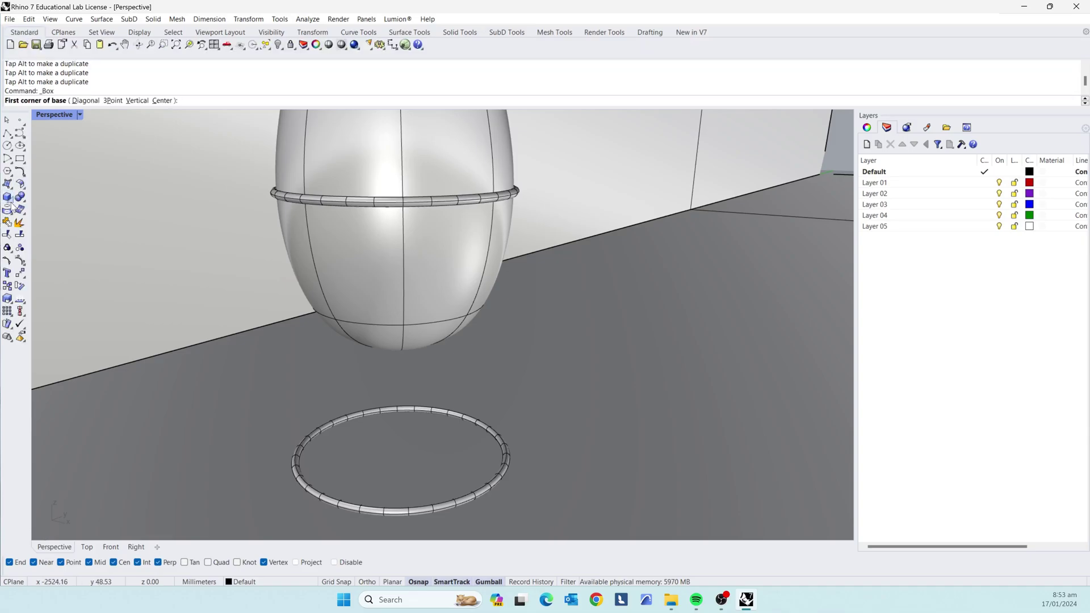
pyautogui.click(11, 203)
pyautogui.click(33, 201)
pyautogui.scroll(-2, 305, 284)
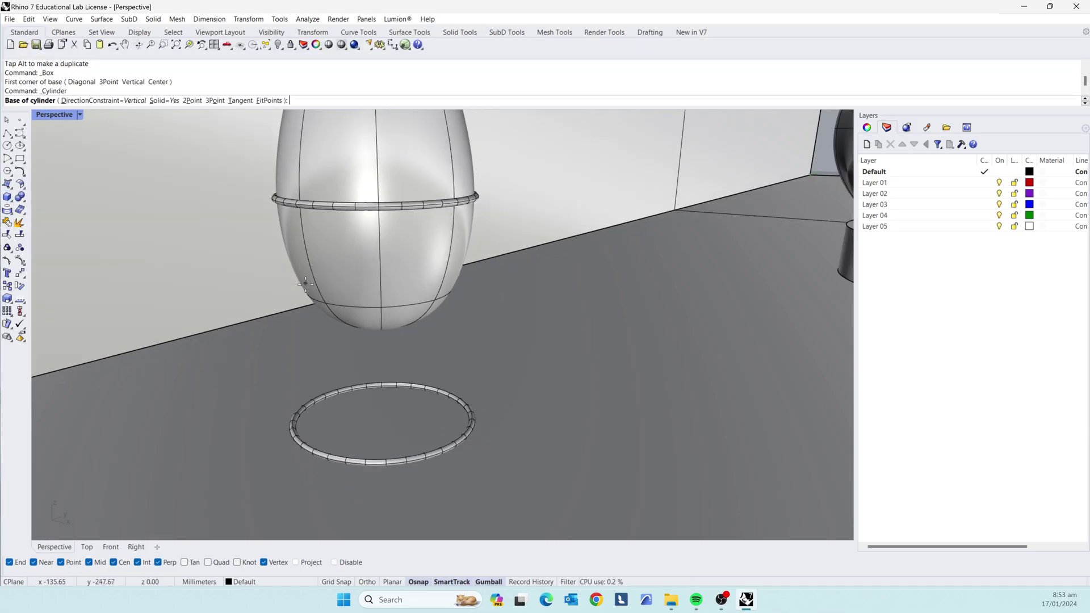
pyautogui.scroll(-2, 390, 481)
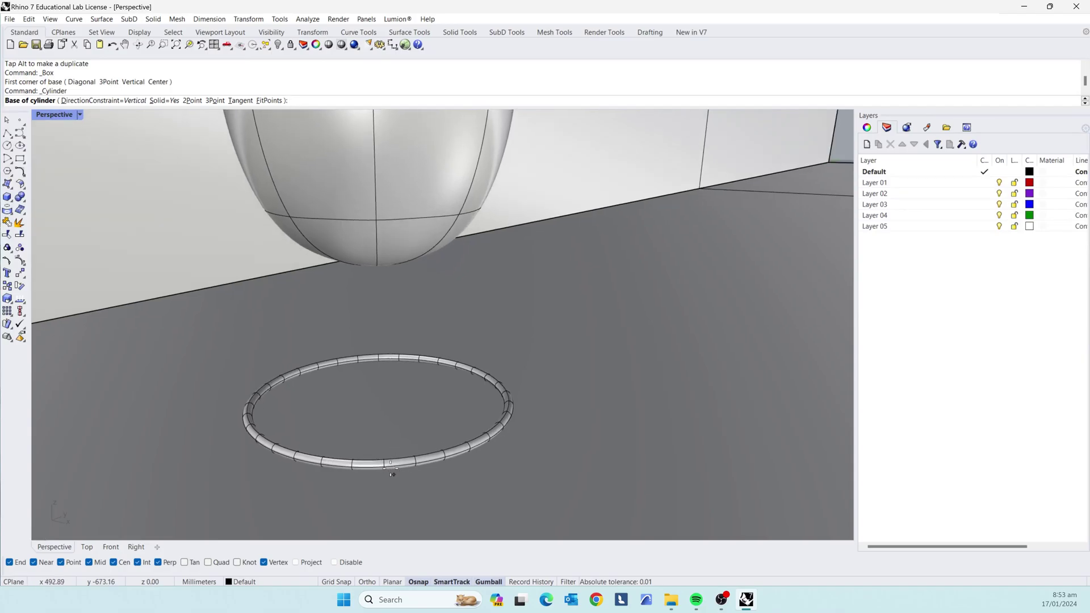
pyautogui.scroll(6, 392, 470)
pyautogui.scroll(3, 334, 386)
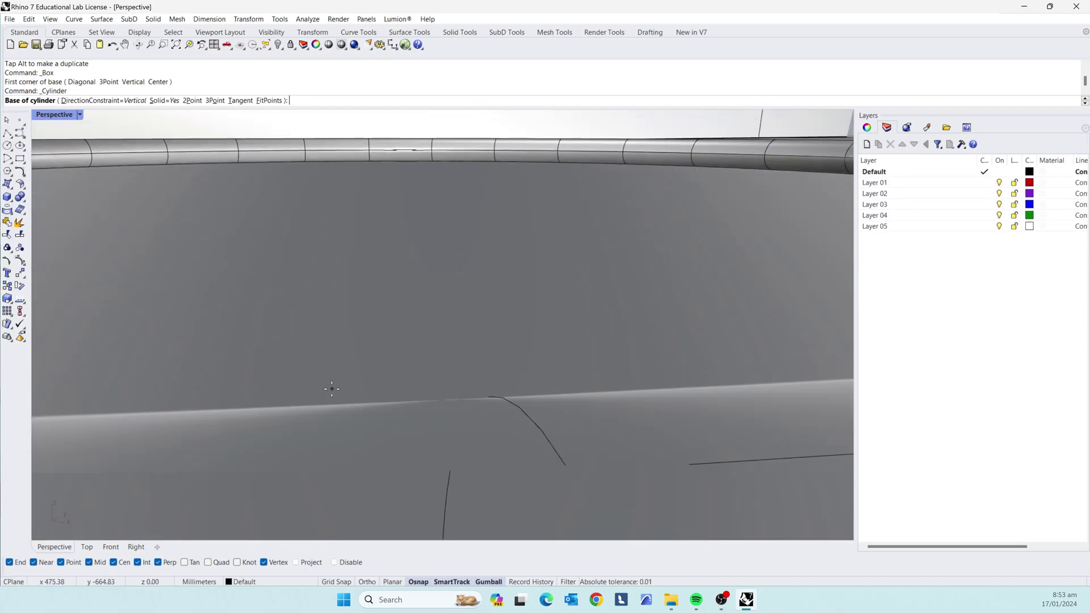
pyautogui.click(379, 406)
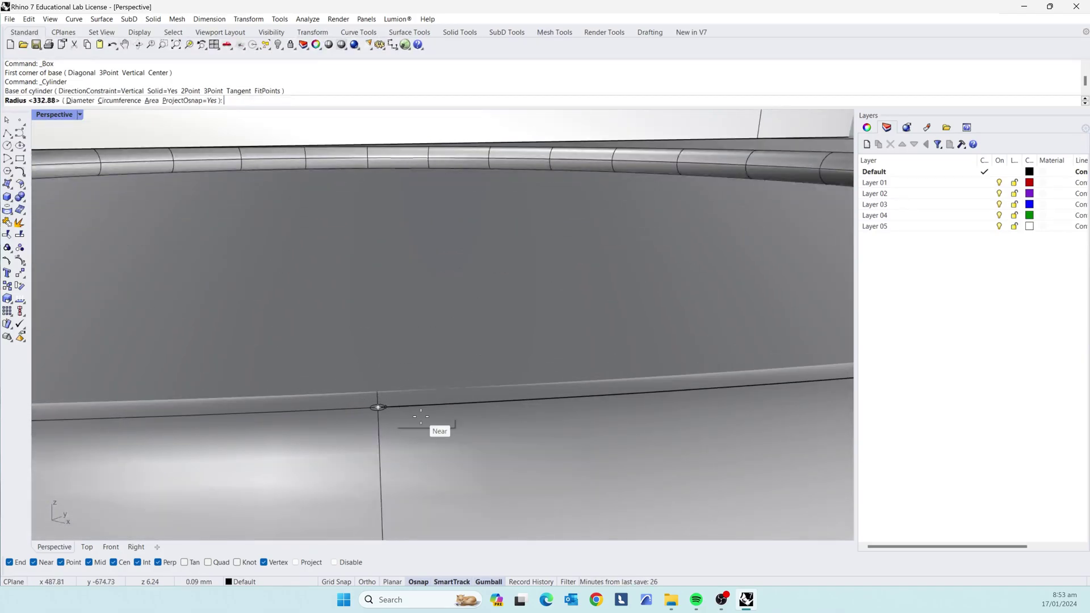
# Step: Give the cylinder a radius of about 1.3 mm and extend it up to the ring around the vase
pyautogui.scroll(-4, 420, 411)
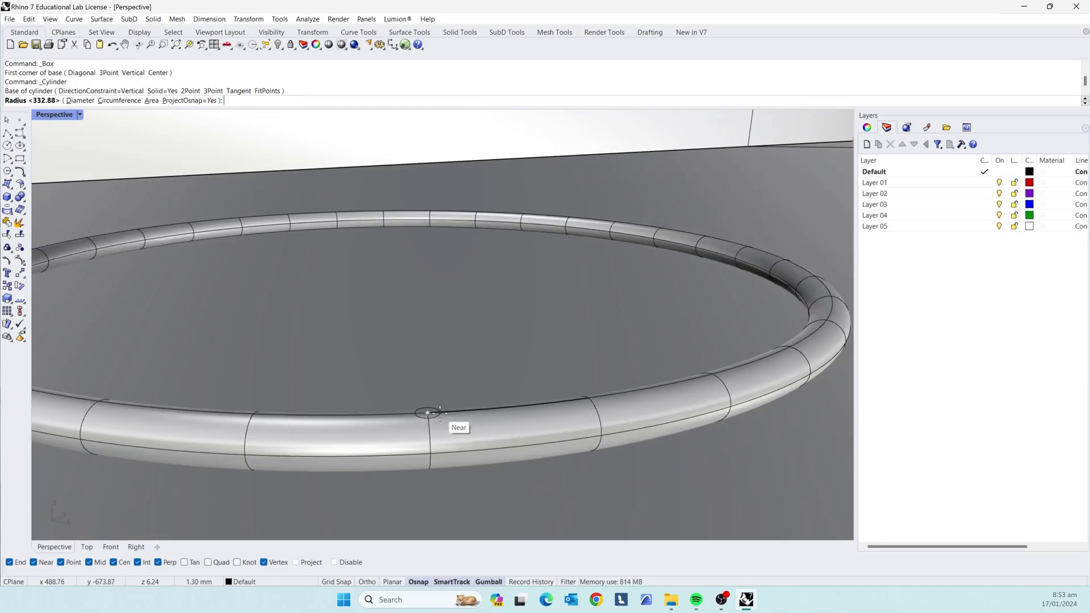
pyautogui.click(437, 412)
pyautogui.scroll(-5, 434, 397)
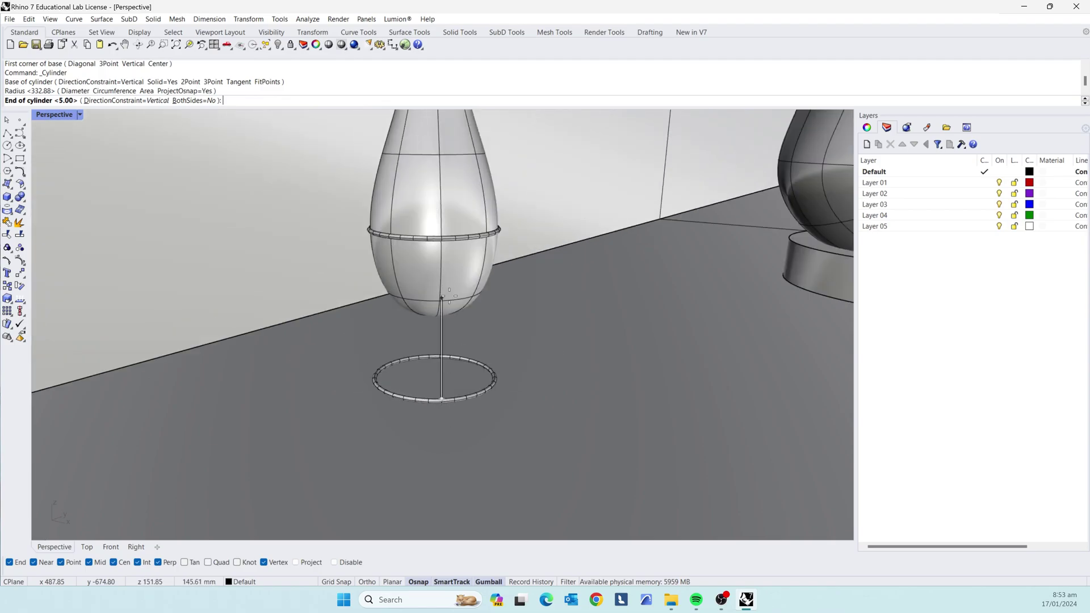
pyautogui.scroll(5, 449, 293)
pyautogui.click(450, 233)
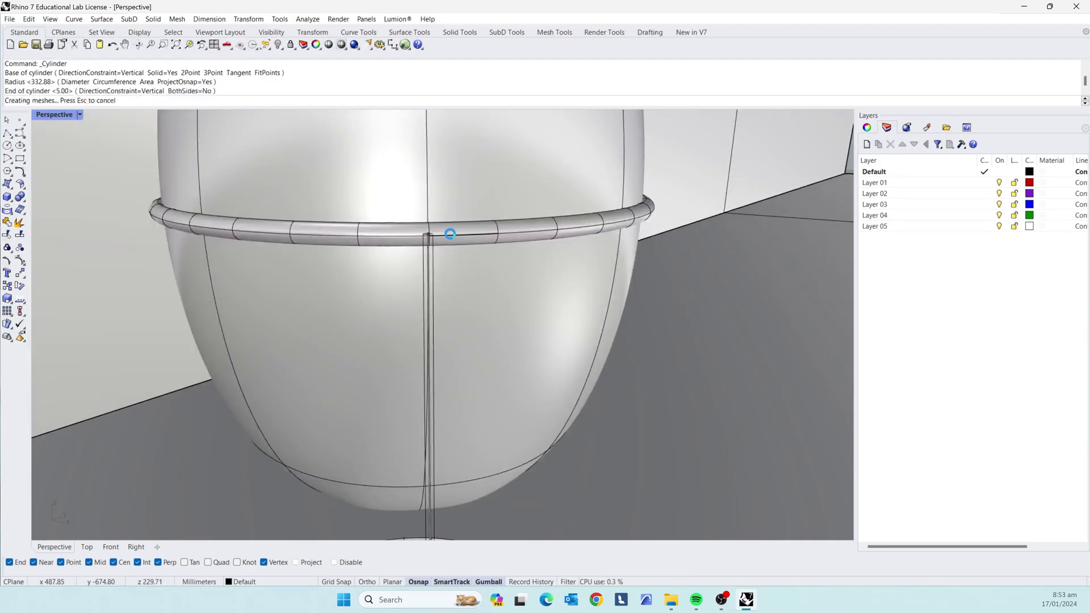
# Step: Isolate the vertical support cylinder so that its bottom face can be reached from below
pyautogui.scroll(-4, 407, 325)
pyautogui.scroll(6, 405, 474)
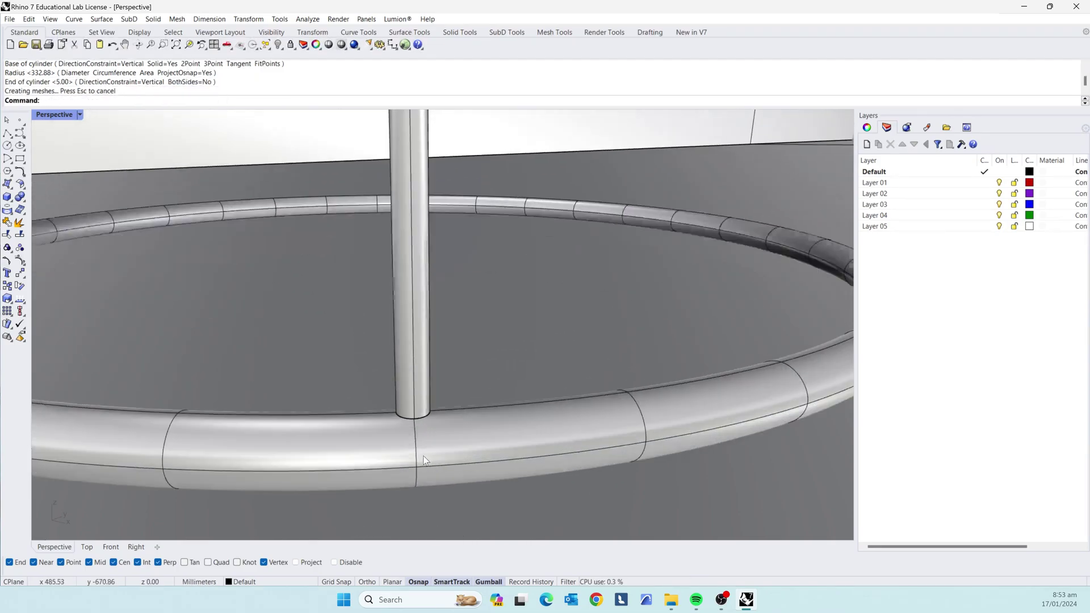
pyautogui.click(411, 404)
pyautogui.scroll(-2, 420, 416)
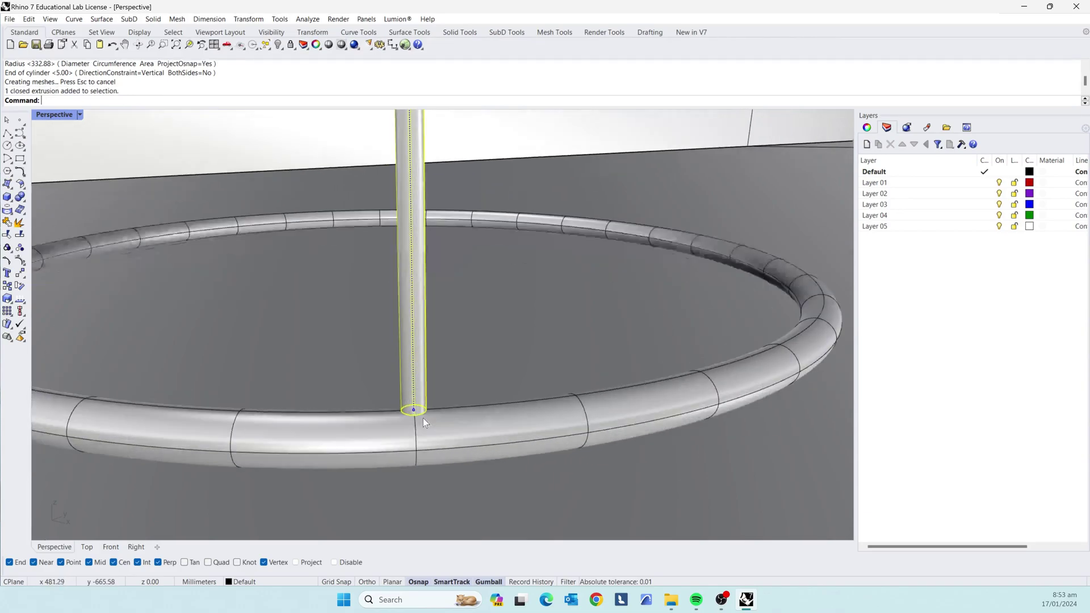
pyautogui.click(270, 33)
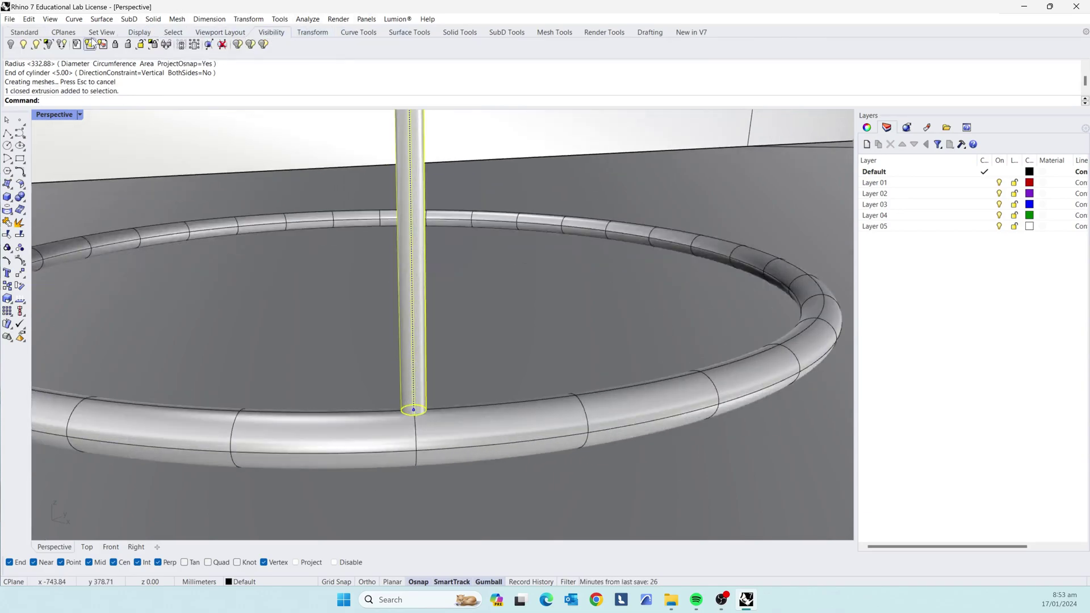
pyautogui.click(49, 45)
pyautogui.click(549, 373)
pyautogui.moveTo(549, 373); pyautogui.dragTo(529, 347, button='right')
pyautogui.scroll(5, 436, 164)
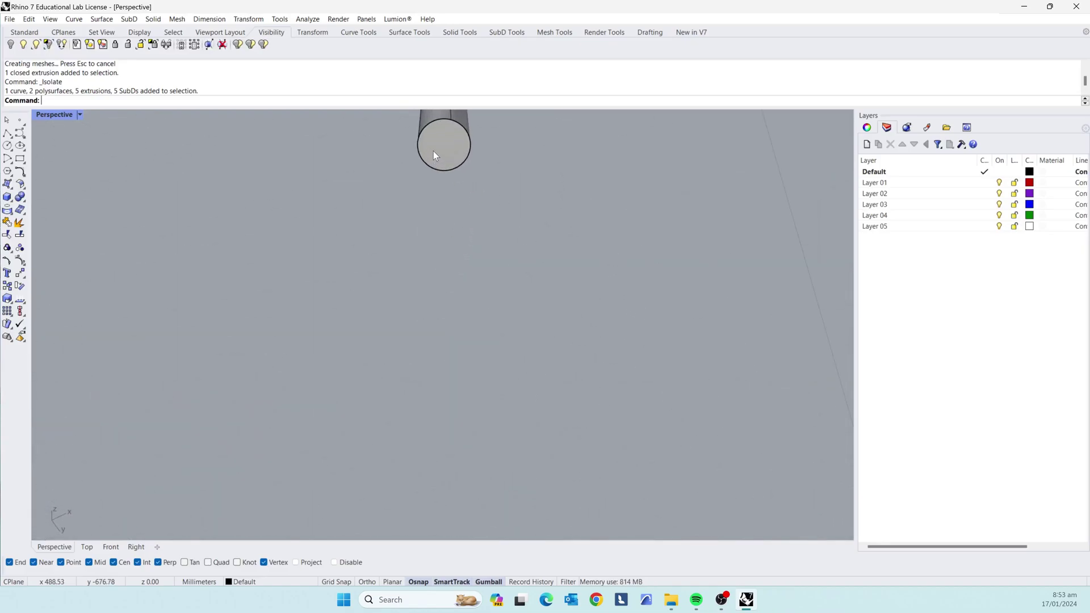
# Step: Select only the cylinder's bottom face, show all hidden objects again, and lower the face slightly into the floor ring
pyautogui.keyDown('ctrl'); pyautogui.keyDown('shift'); pyautogui.click(433, 154); pyautogui.keyUp('shift'); pyautogui.keyUp('ctrl')
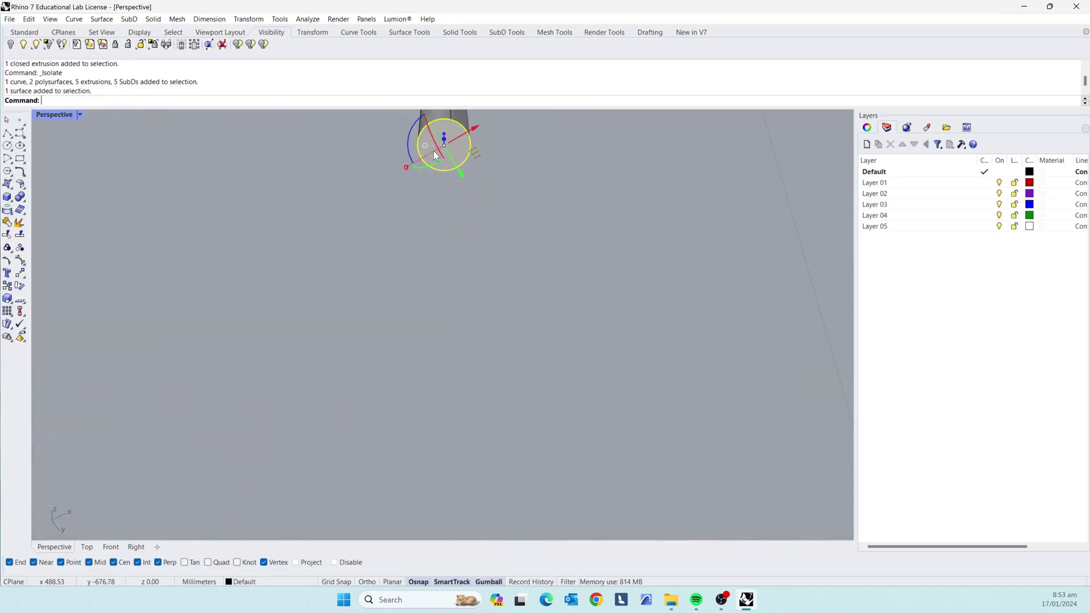
pyautogui.click(27, 47)
pyautogui.moveTo(401, 199); pyautogui.dragTo(407, 294, button='right')
pyautogui.scroll(-7, 420, 307)
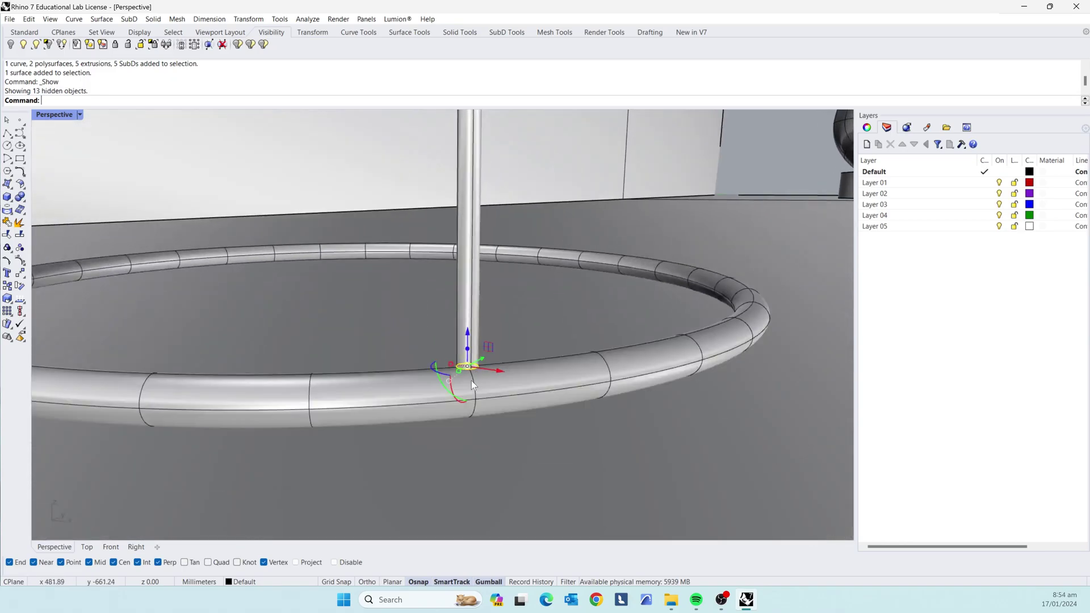
pyautogui.scroll(5, 471, 384)
pyautogui.moveTo(472, 283); pyautogui.dragTo(471, 345)
pyautogui.scroll(-10, 461, 376)
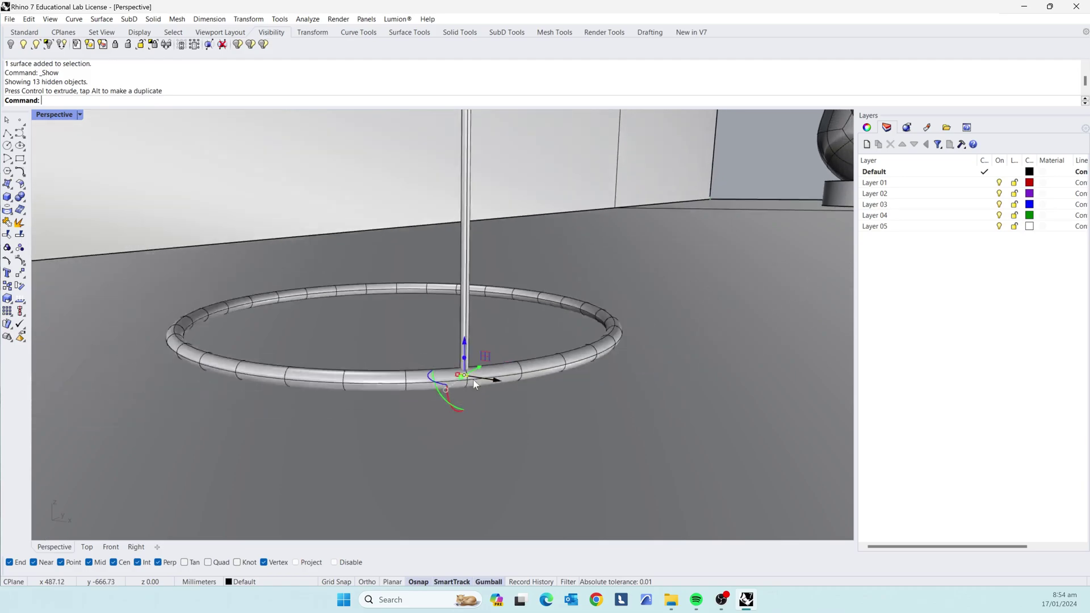
pyautogui.scroll(5, 461, 264)
pyautogui.scroll(3, 461, 264)
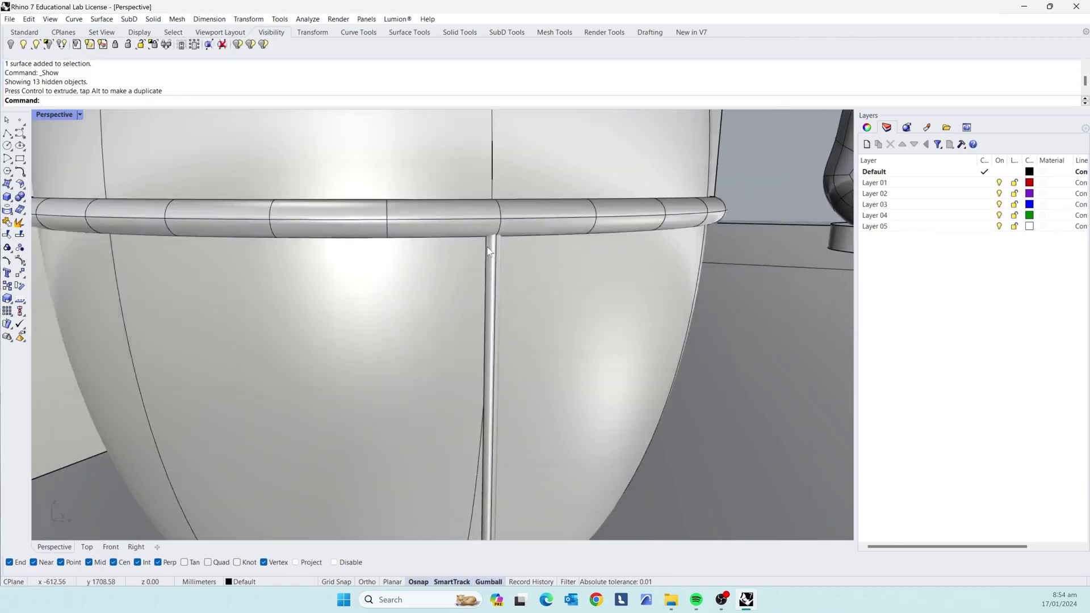
pyautogui.scroll(-10, 490, 294)
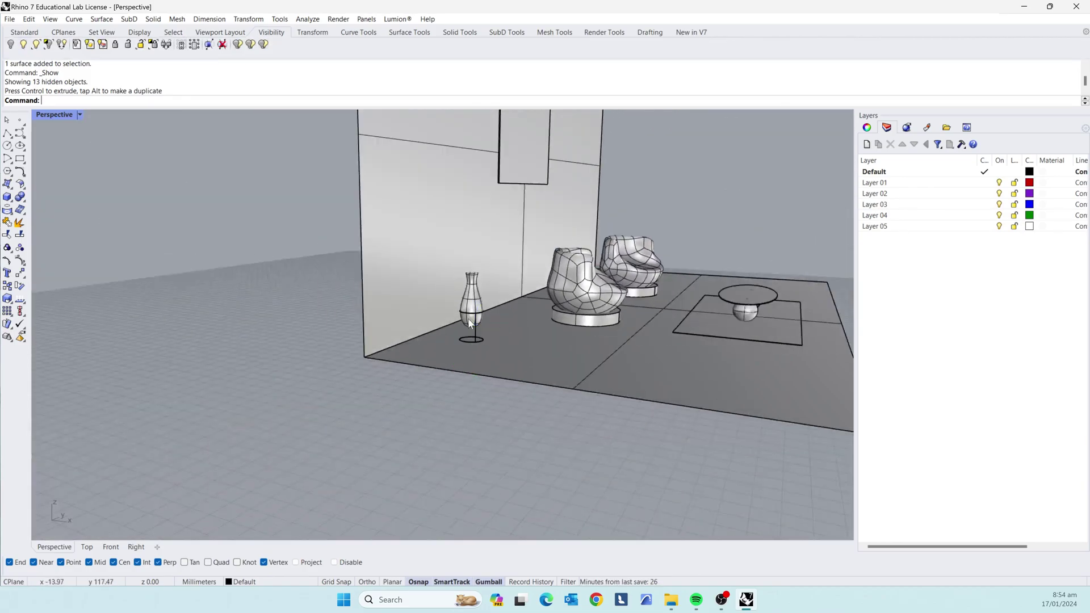
# Step: Duplicate the complete SubD edge loop along the top of the floor ring as a curve with DupEdge
pyautogui.scroll(10, 470, 322)
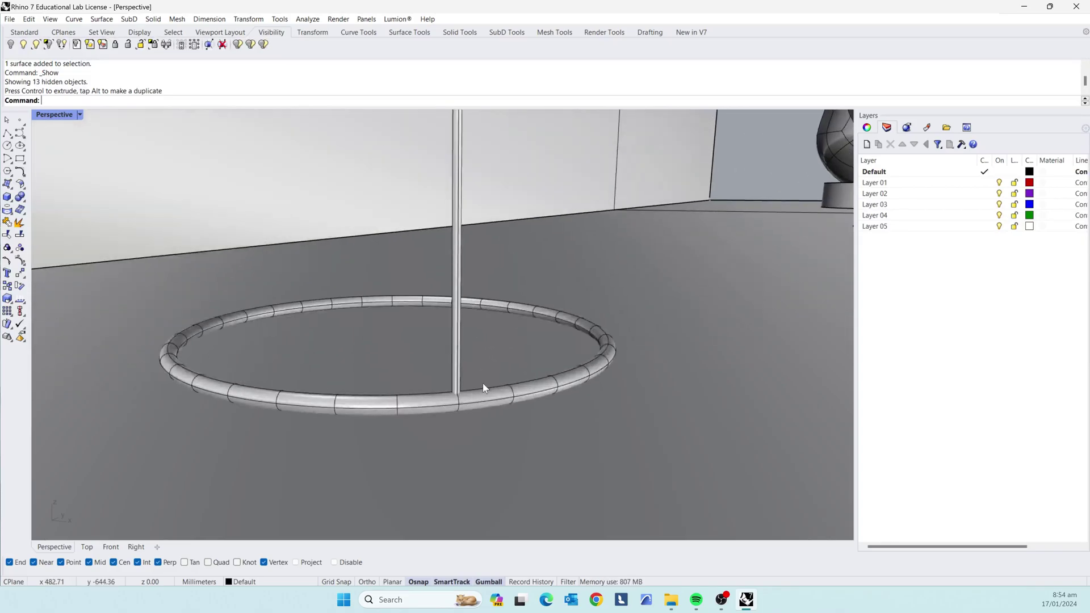
pyautogui.scroll(8, 482, 387)
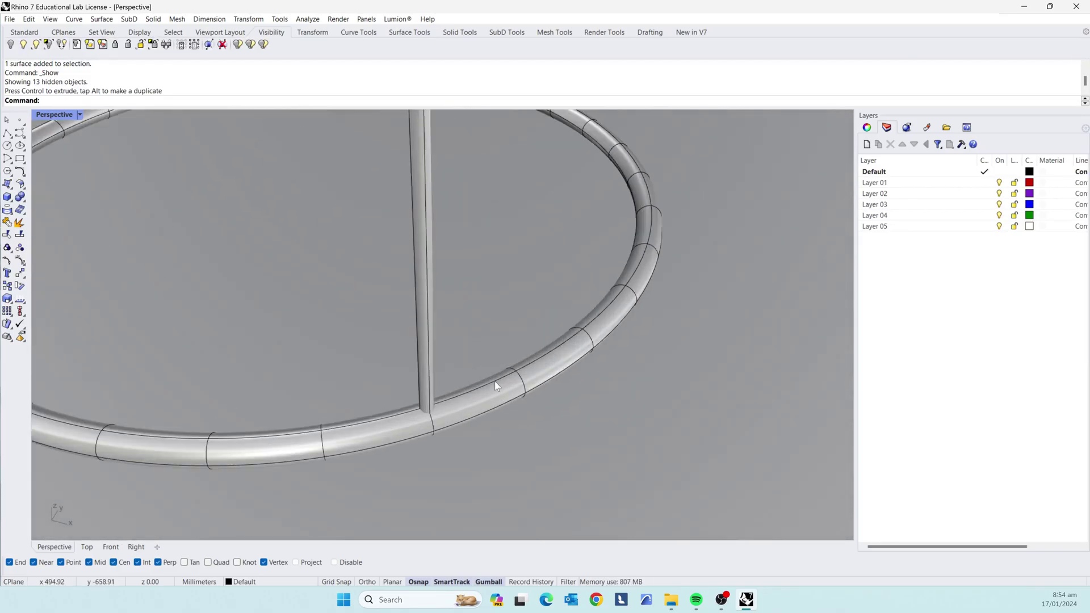
pyautogui.keyDown('ctrl'); pyautogui.keyDown('shift'); pyautogui.doubleClick(495, 380); pyautogui.keyUp('shift'); pyautogui.keyUp('ctrl')
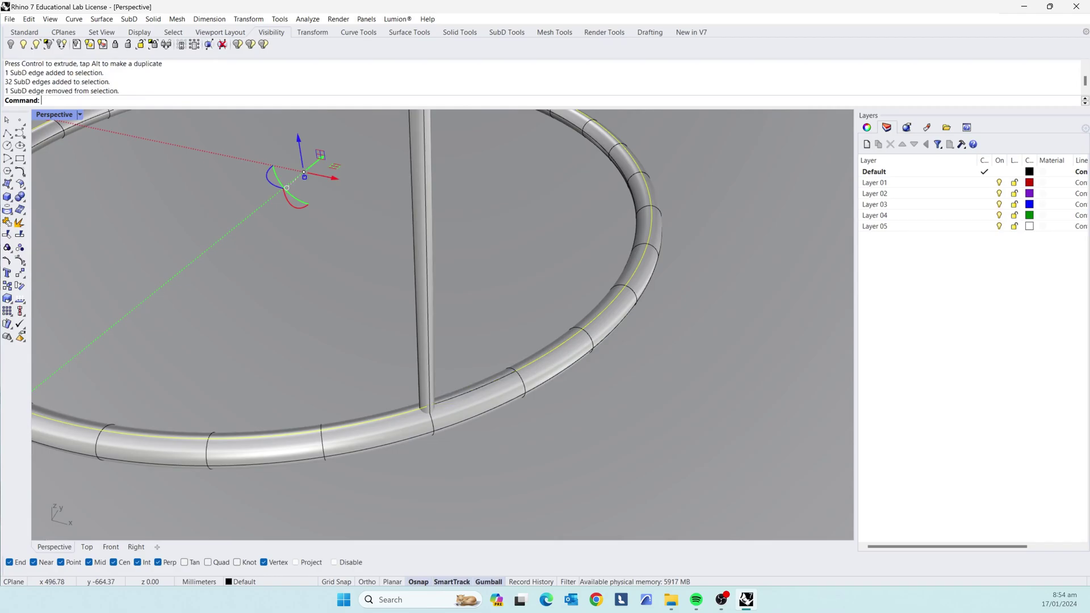
pyautogui.scroll(-10, 506, 378)
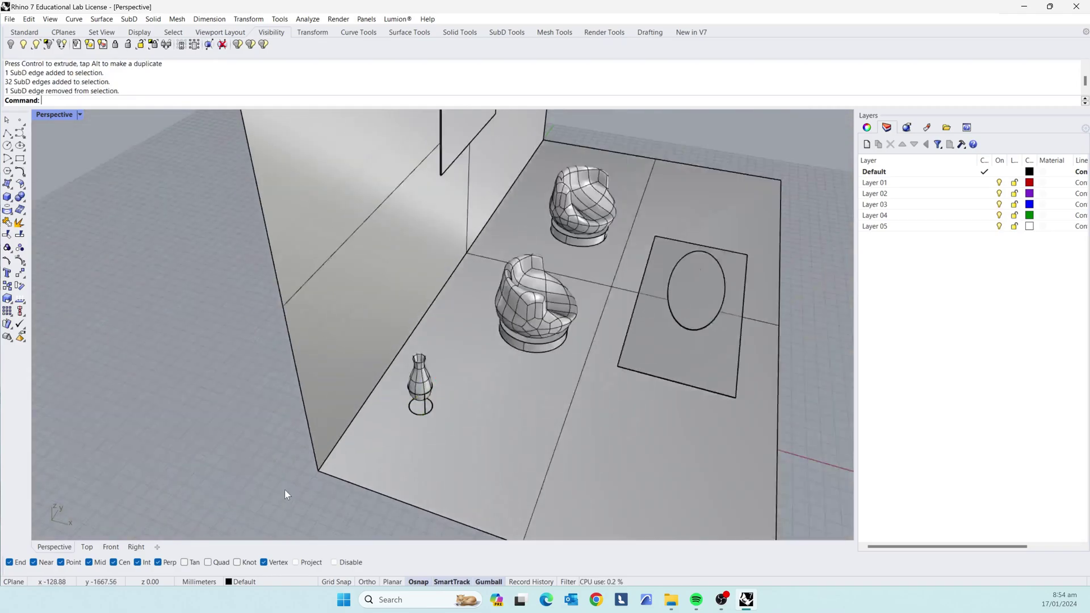
pyautogui.scroll(4, 447, 406)
pyautogui.scroll(8, 446, 404)
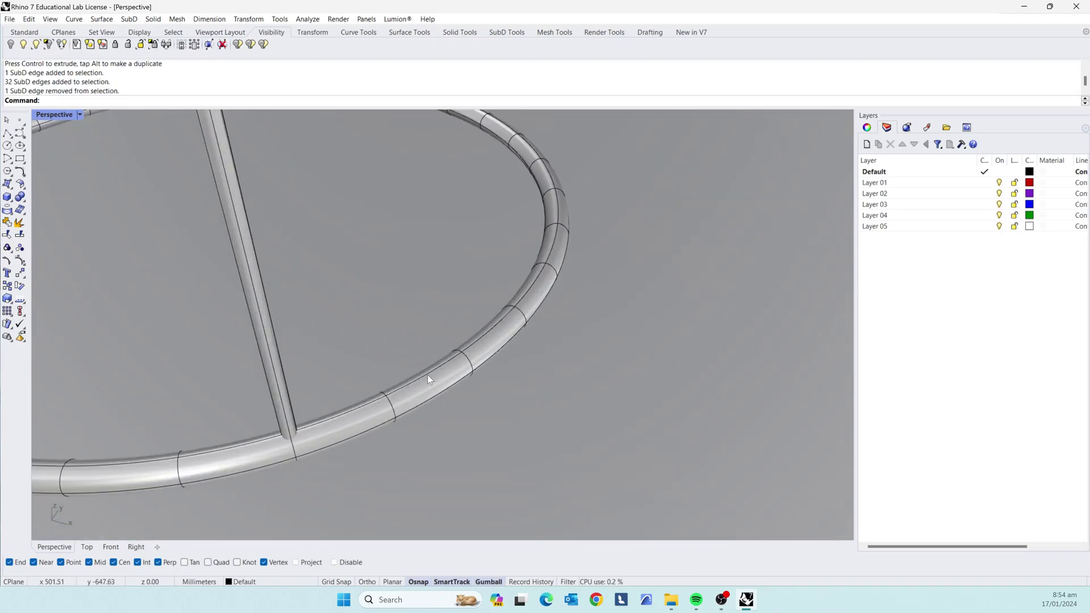
pyautogui.keyDown('ctrl'); pyautogui.keyDown('shift'); pyautogui.doubleClick(428, 373); pyautogui.keyUp('shift'); pyautogui.keyUp('ctrl')
pyautogui.scroll(-5, 427, 373)
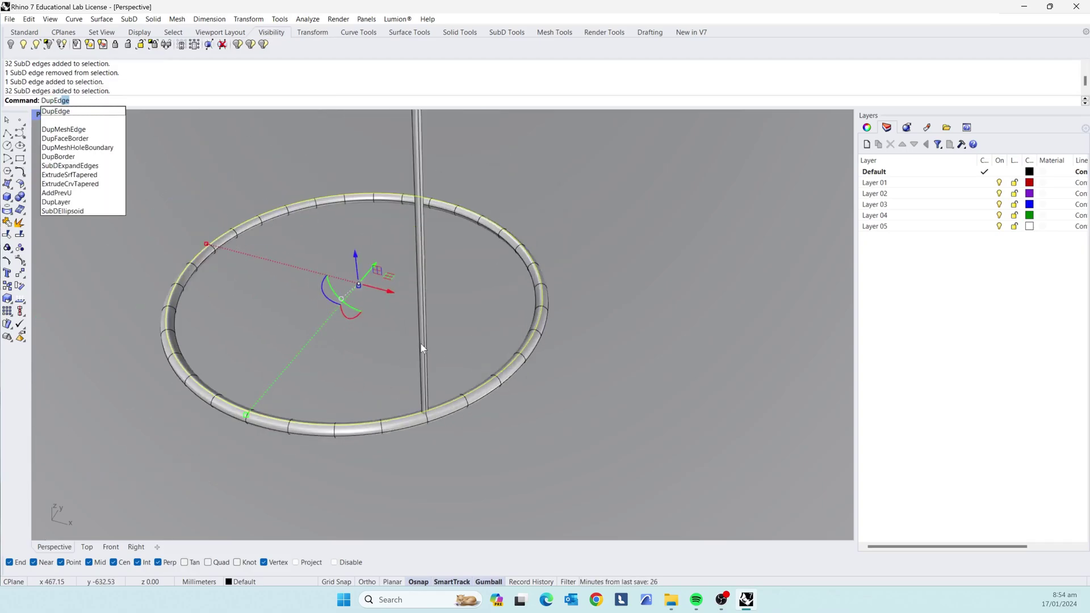
pyautogui.press('Return')
pyautogui.scroll(-3, 582, 358)
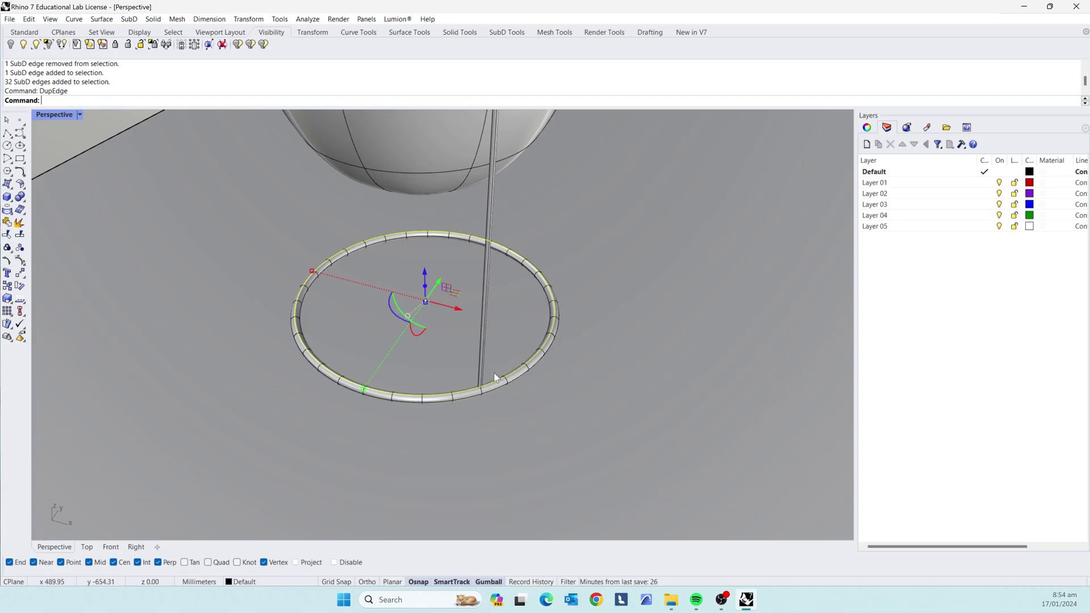
# Step: Start ArrayCrv on the vertical cylinder, using the duplicated curve on the floor ring as the path
pyautogui.scroll(5, 494, 373)
pyautogui.click(470, 368)
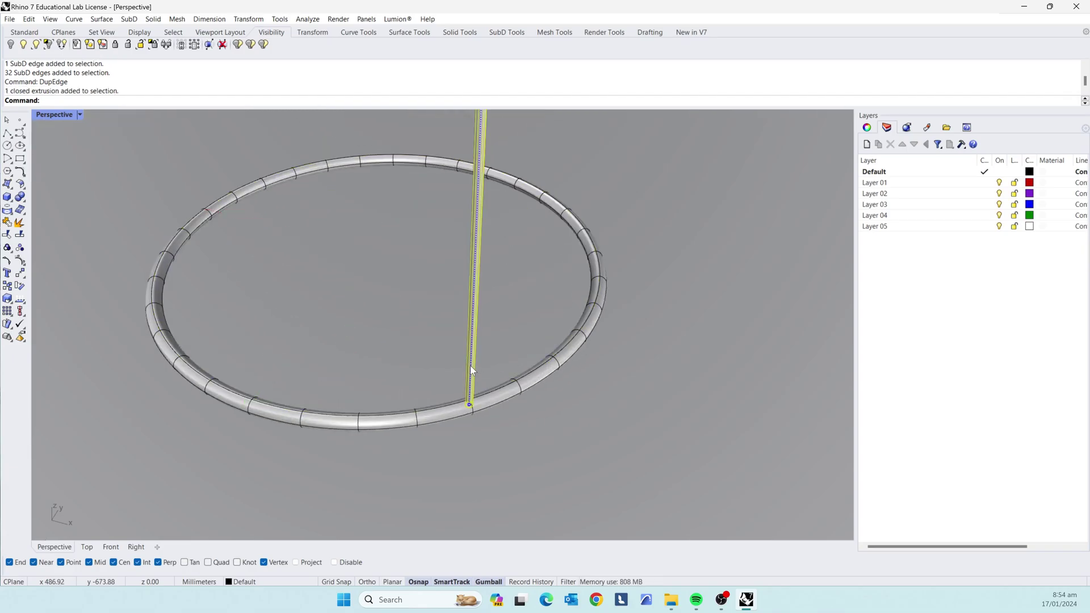
pyautogui.write('Arracycurv')
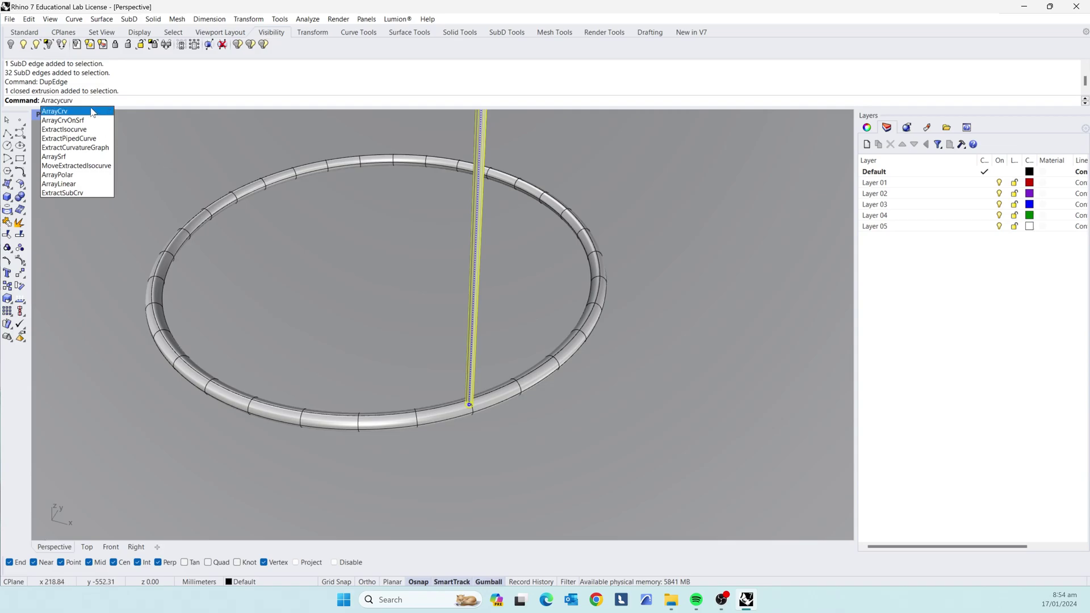
pyautogui.press('Return')
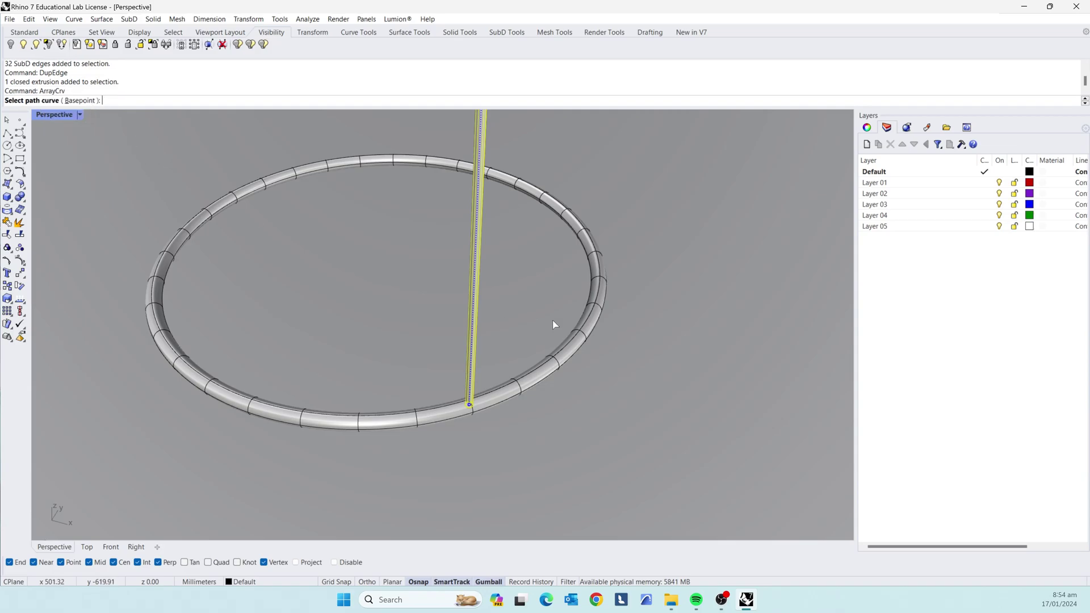
pyautogui.scroll(4, 473, 343)
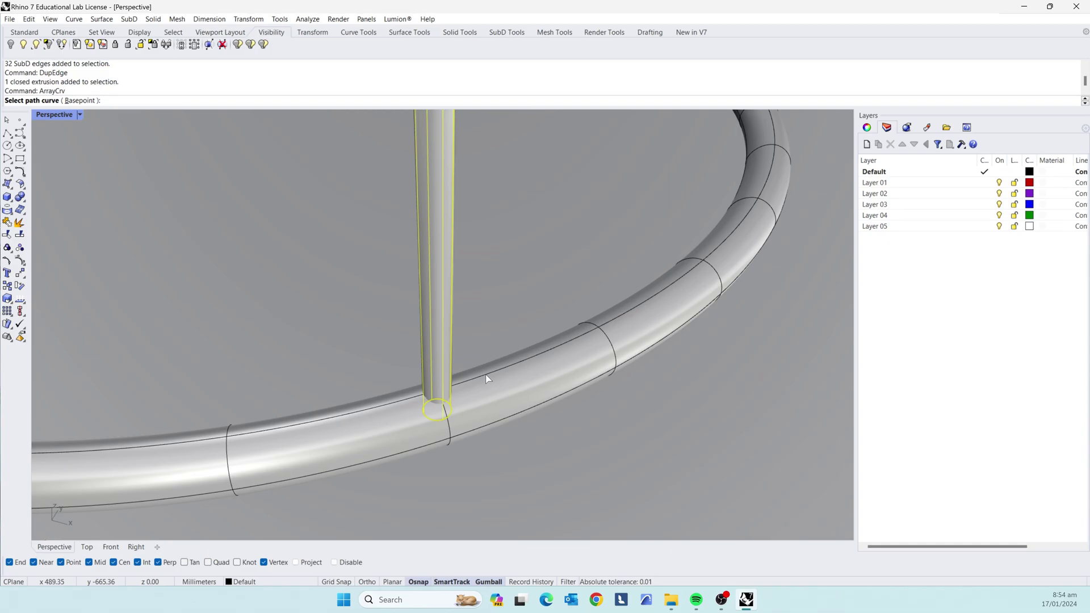
pyautogui.click(487, 378)
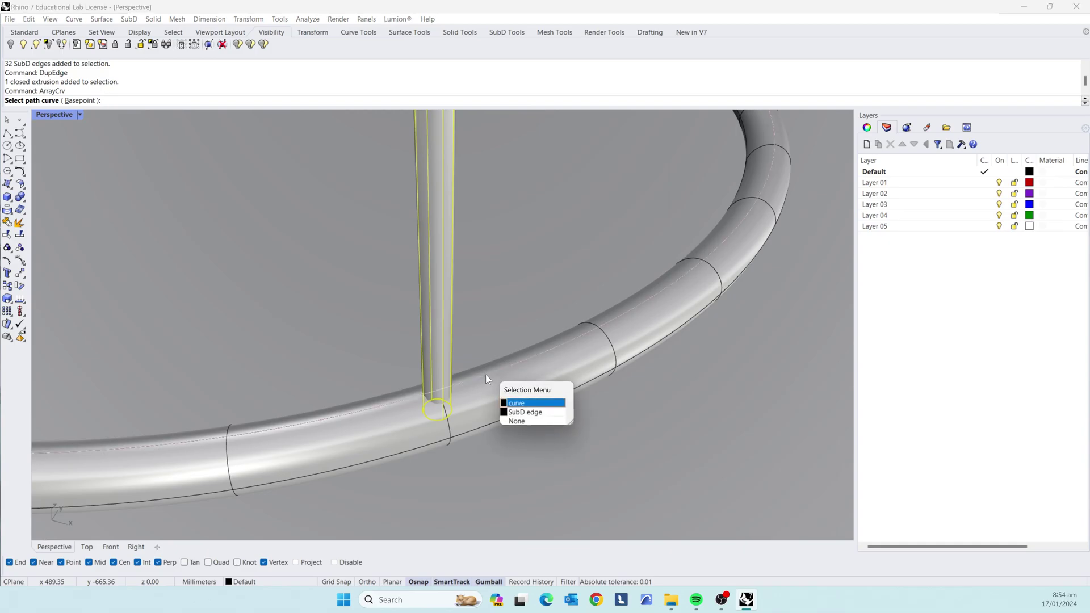
pyautogui.click(522, 405)
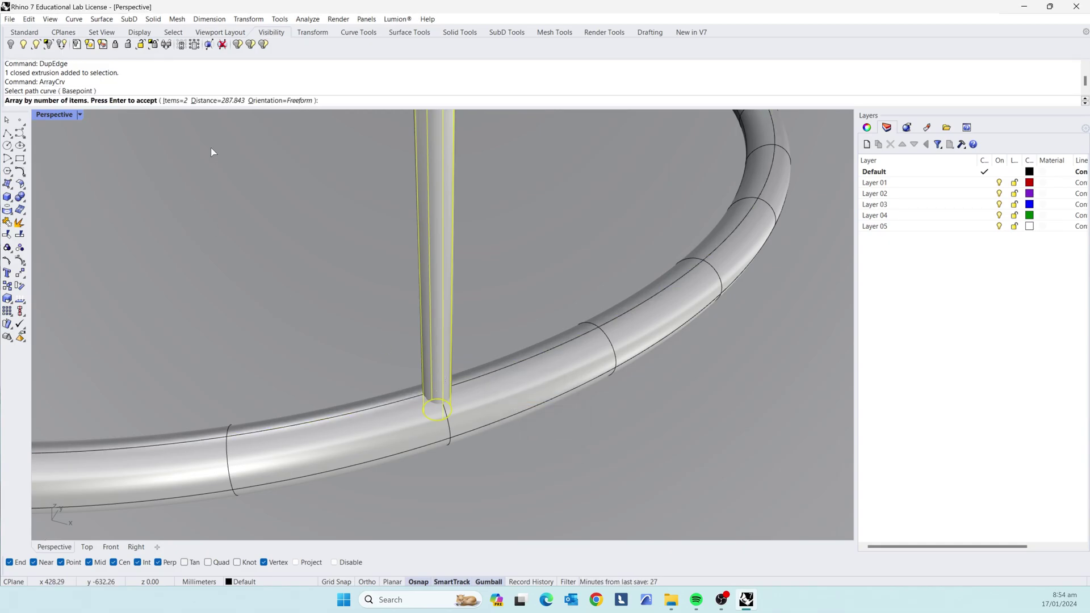
# Step: Try the array with 5 supports around the floor ring
pyautogui.scroll(-20, 407, 331)
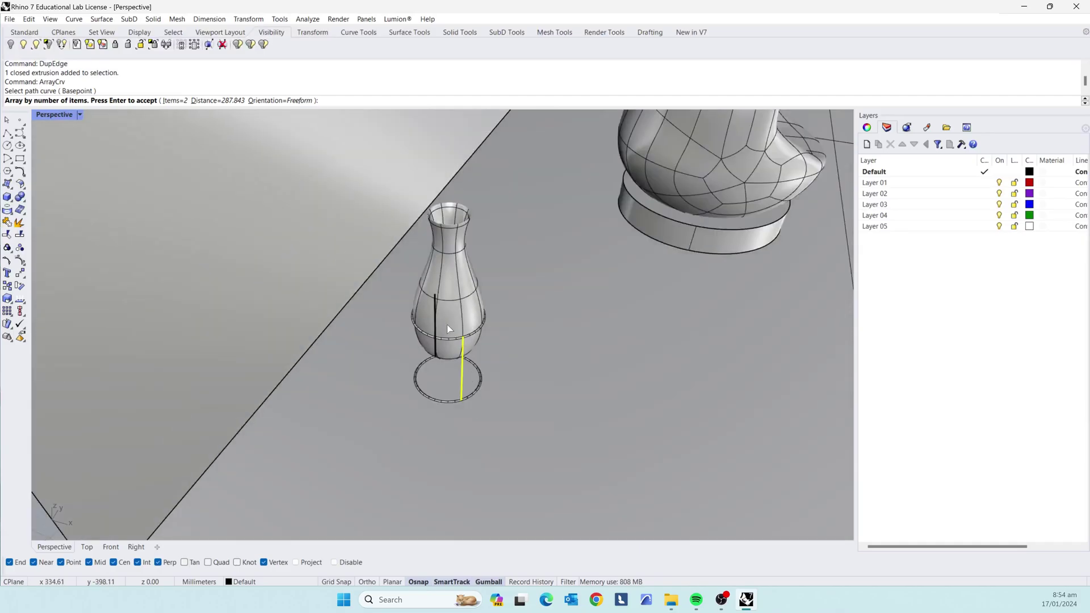
pyautogui.scroll(7, 464, 334)
pyautogui.keyDown('shift'); pyautogui.moveTo(476, 356); pyautogui.dragTo(433, 315, button='right'); pyautogui.keyUp('shift')
pyautogui.scroll(-2, 396, 312)
pyautogui.scroll(2, 396, 312)
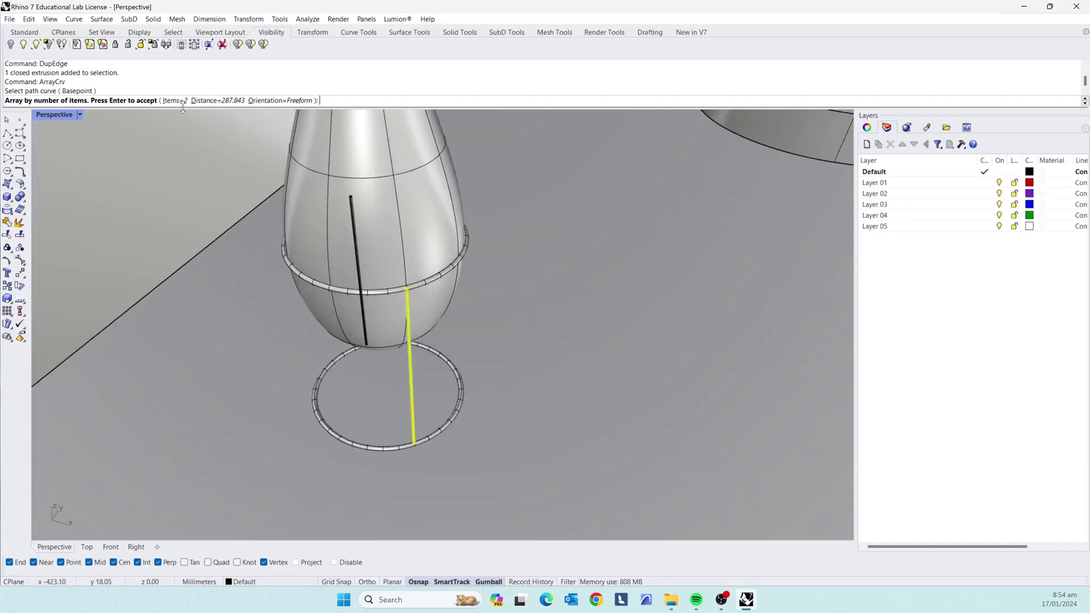
pyautogui.click(185, 102)
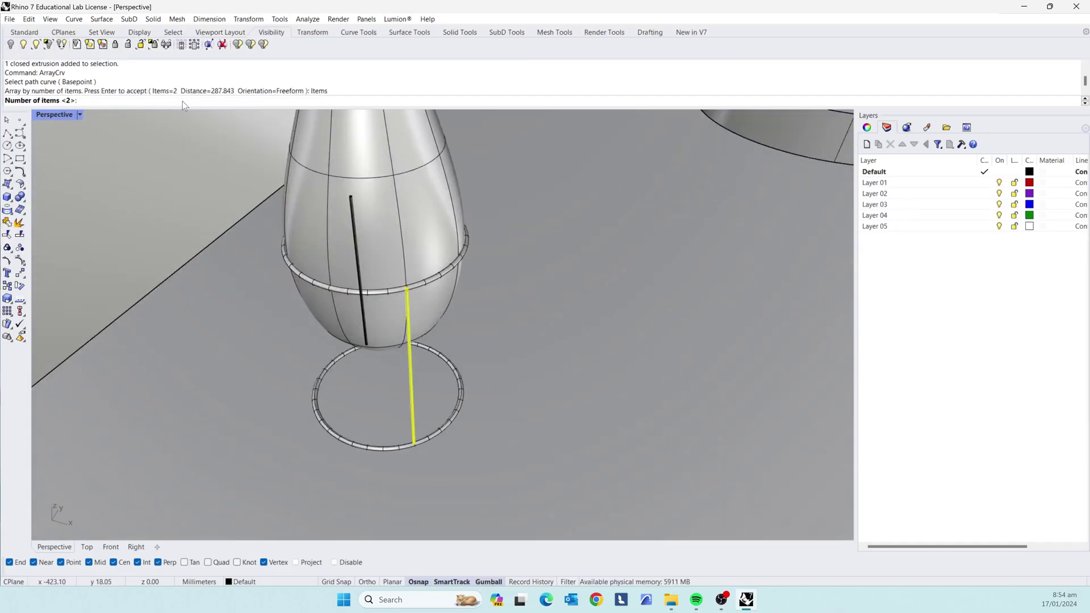
pyautogui.write('5')
pyautogui.press('Return')
pyautogui.moveTo(494, 379); pyautogui.dragTo(188, 155, button='right')
# Step: Set the array to 6 supports with Freeform orientation, accept it and clear the selection
pyautogui.click(180, 101)
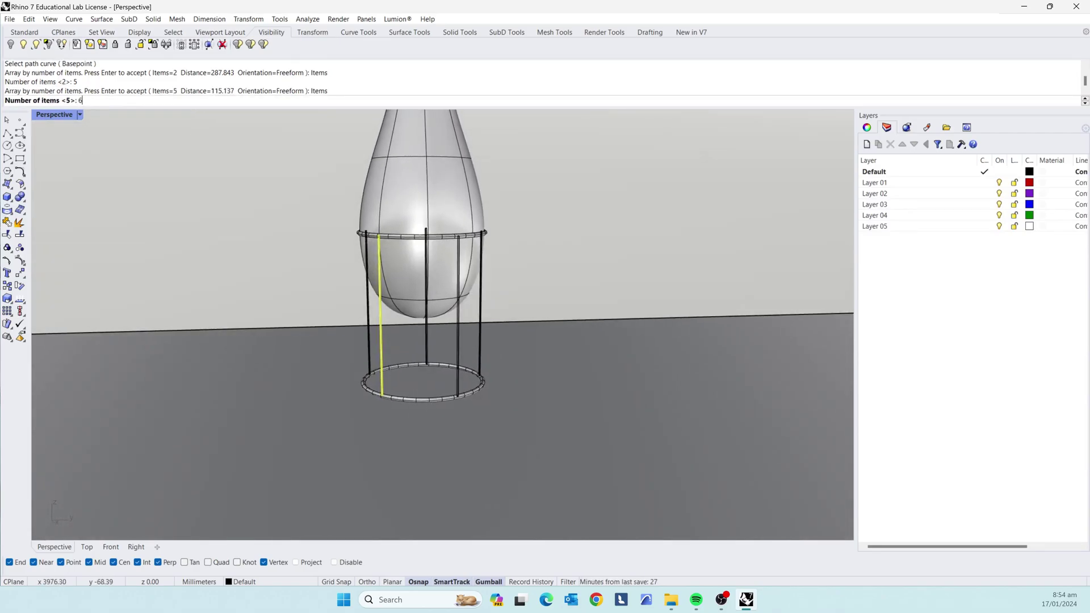
pyautogui.write('6')
pyautogui.press('Return')
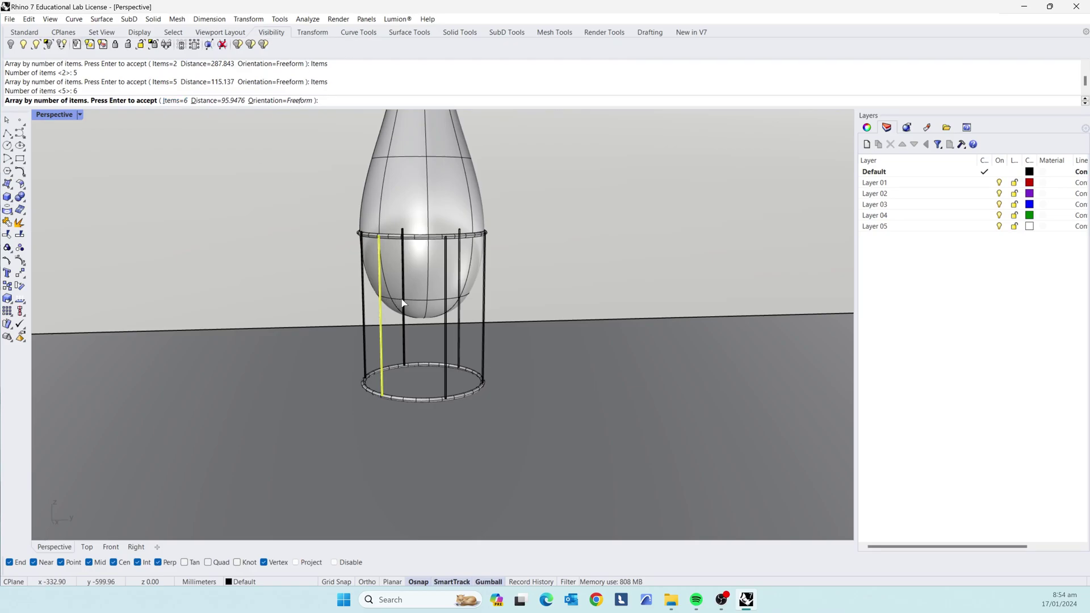
pyautogui.press('Return')
pyautogui.scroll(-10, 519, 310)
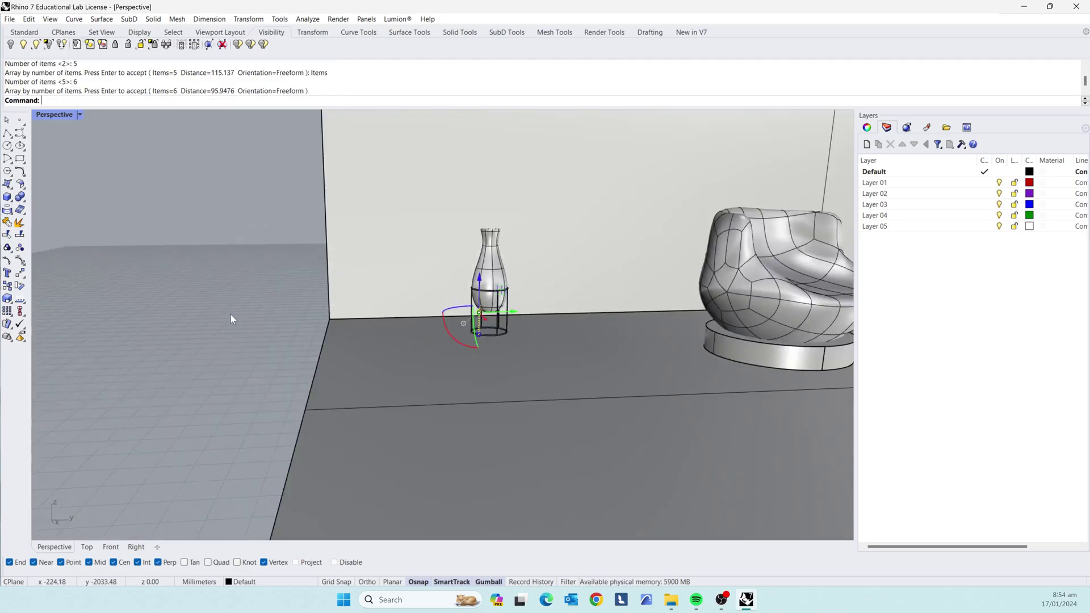
pyautogui.click(230, 315)
# Step: Examine the vase and its six-legged stand up close and from across the room beside the chairs
pyautogui.moveTo(232, 316); pyautogui.dragTo(323, 369, button='right')
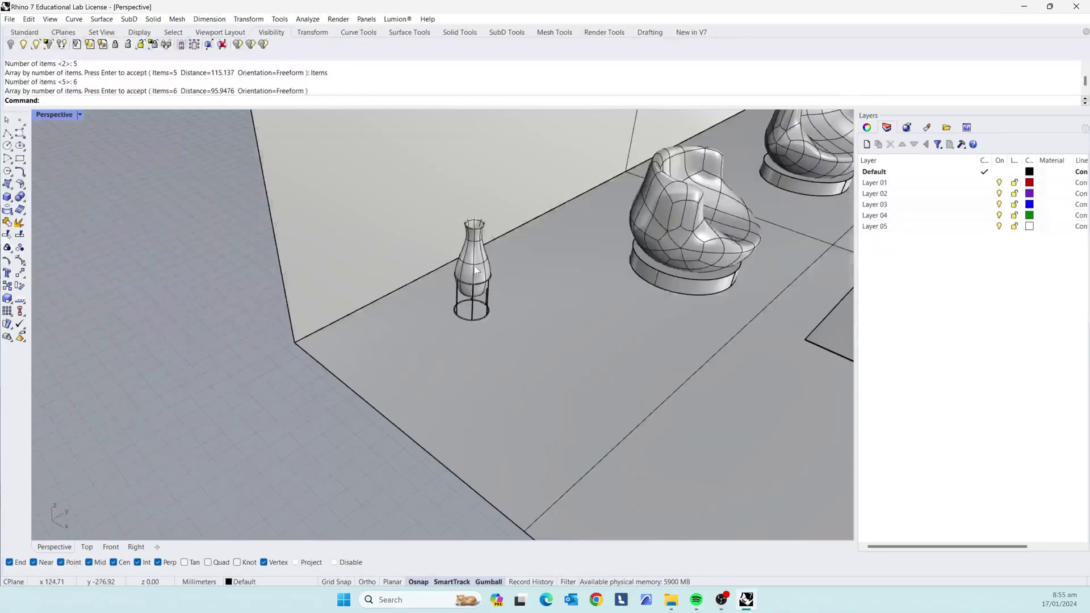
pyautogui.scroll(9, 483, 284)
pyautogui.moveTo(513, 309)
pyautogui.mouseDown(button='right')
pyautogui.moveTo(533, 319)
pyautogui.moveTo(397, 272)
pyautogui.moveTo(438, 260)
pyautogui.moveTo(479, 270)
pyautogui.moveTo(498, 310)
pyautogui.mouseUp(button='right')
pyautogui.scroll(10, 437, 305)
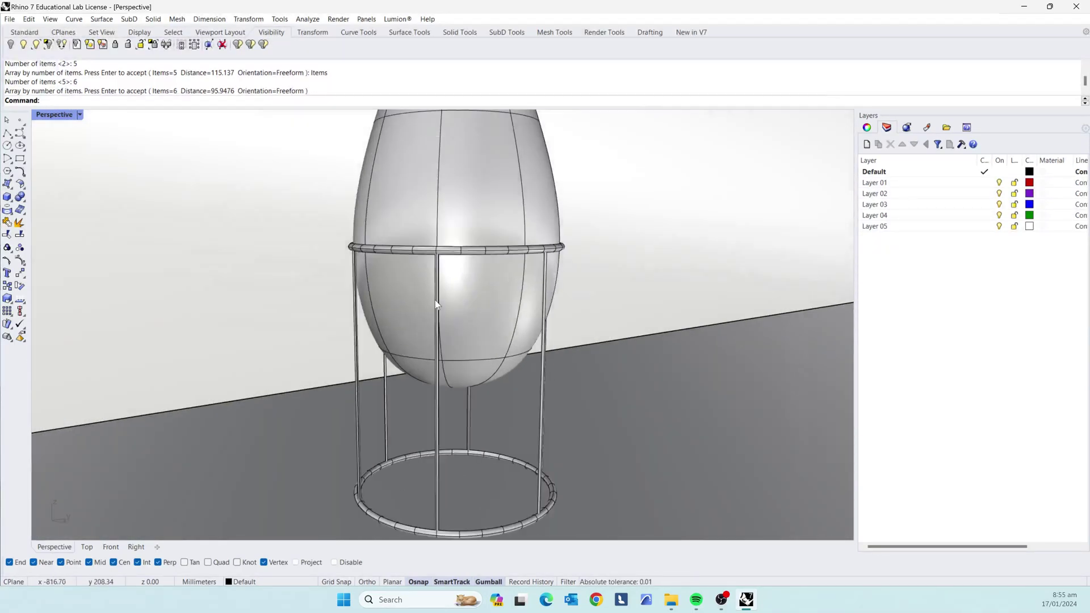
pyautogui.moveTo(435, 333); pyautogui.dragTo(495, 394, button='right')
pyautogui.scroll(-9, 374, 258)
pyautogui.scroll(-15, 462, 369)
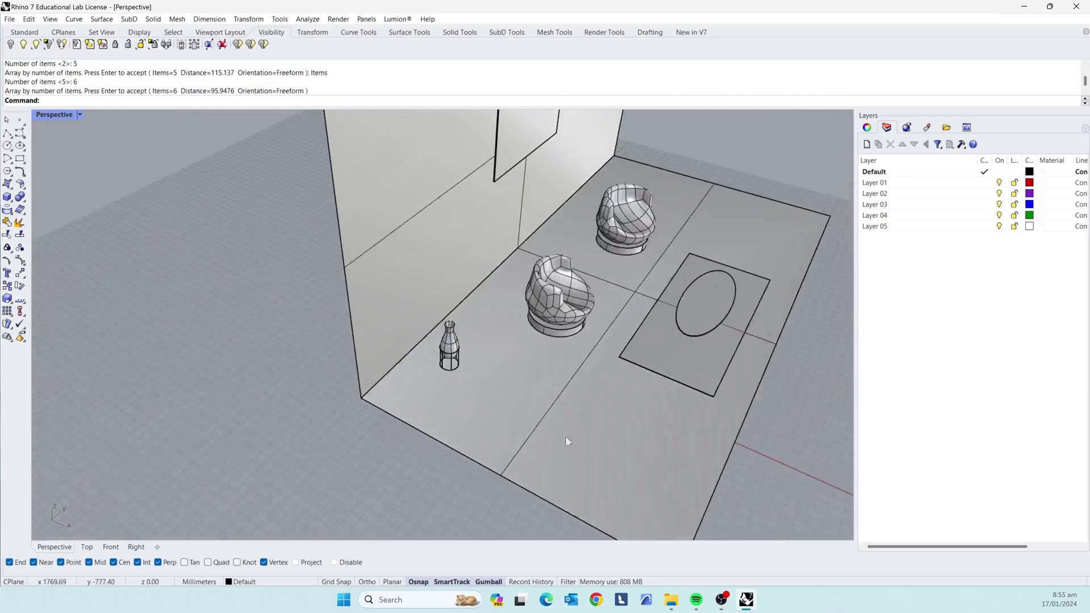
pyautogui.scroll(8, 567, 441)
pyautogui.moveTo(582, 474); pyautogui.dragTo(475, 427, button='right')
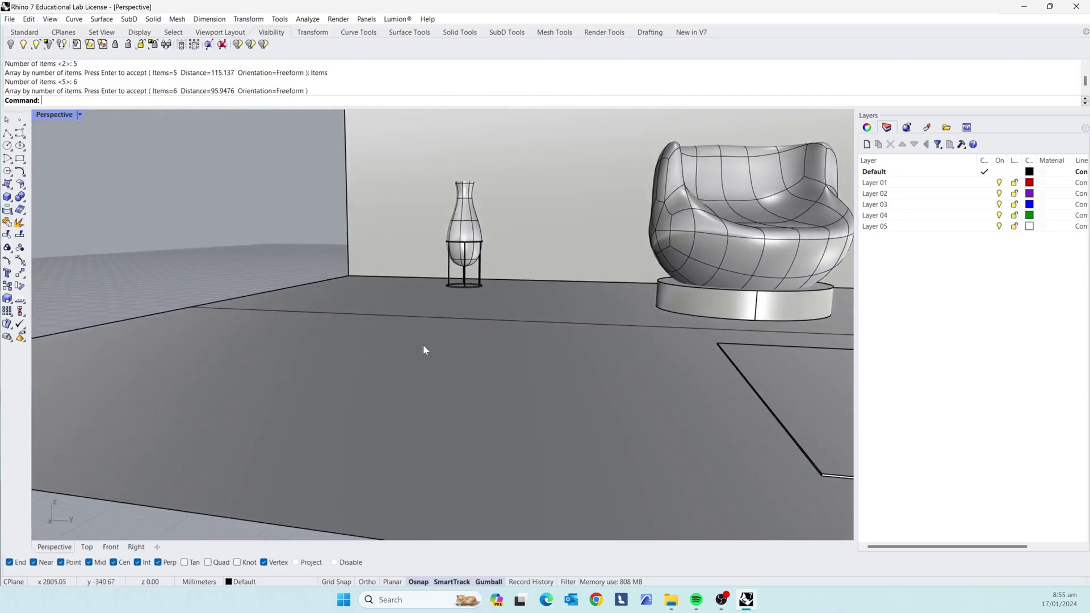
pyautogui.scroll(-11, 424, 345)
pyautogui.scroll(6, 511, 329)
pyautogui.moveTo(383, 322)
pyautogui.mouseDown(button='right')
pyautogui.moveTo(487, 339)
pyautogui.moveTo(371, 313)
pyautogui.mouseUp(button='right')
pyautogui.scroll(8, 312, 278)
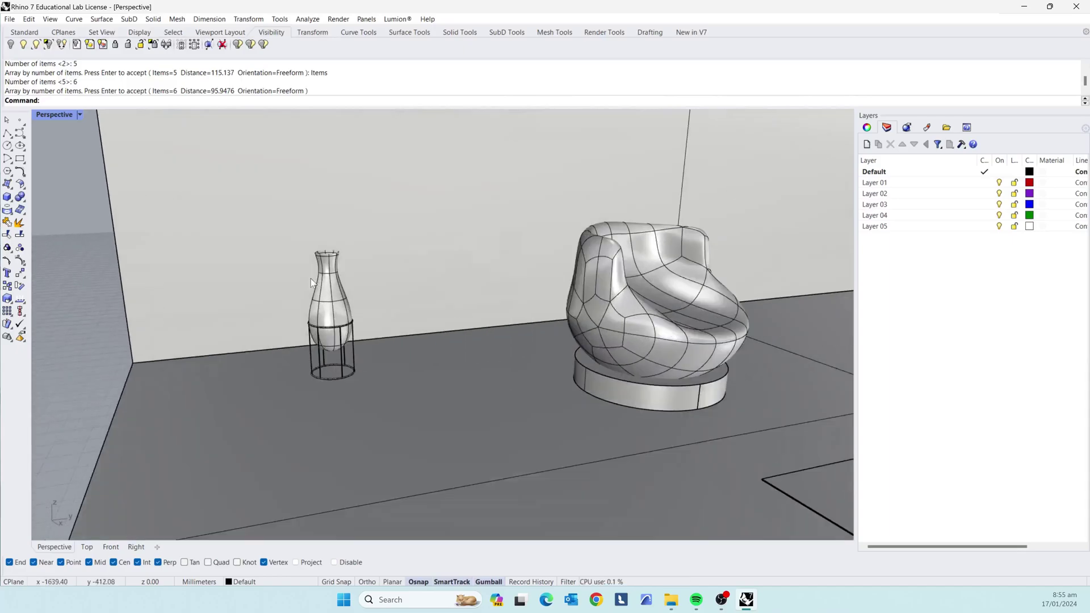
pyautogui.moveTo(353, 263); pyautogui.dragTo(408, 293, button='right')
pyautogui.scroll(-11, 376, 247)
pyautogui.moveTo(375, 246); pyautogui.dragTo(299, 380, button='right')
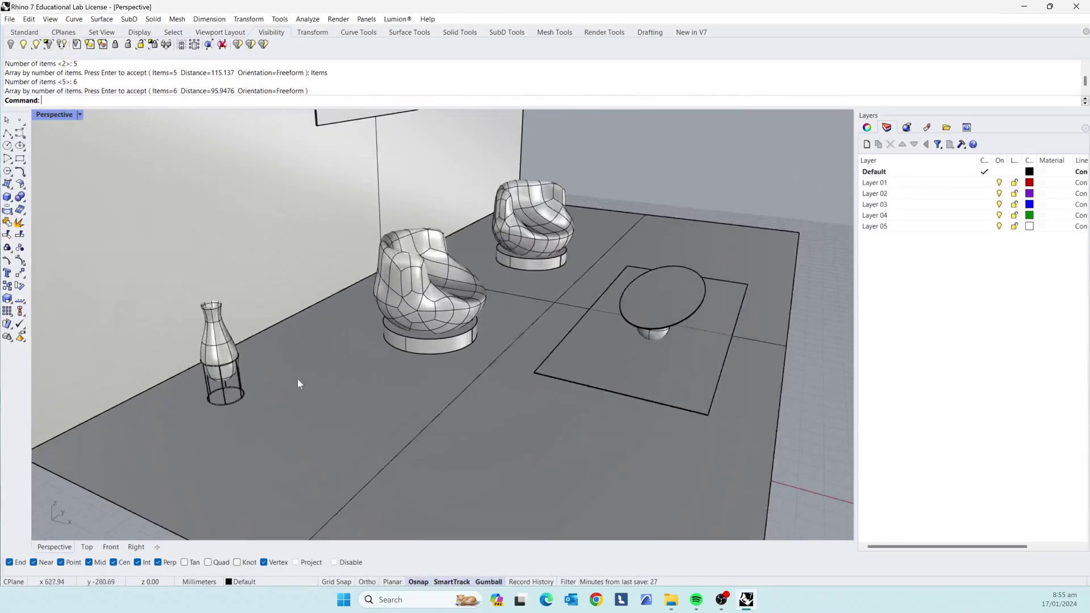
# Step: Duplicate the SubD vase without its stand and move the copy onto the open floor away from the wall
pyautogui.click(226, 354)
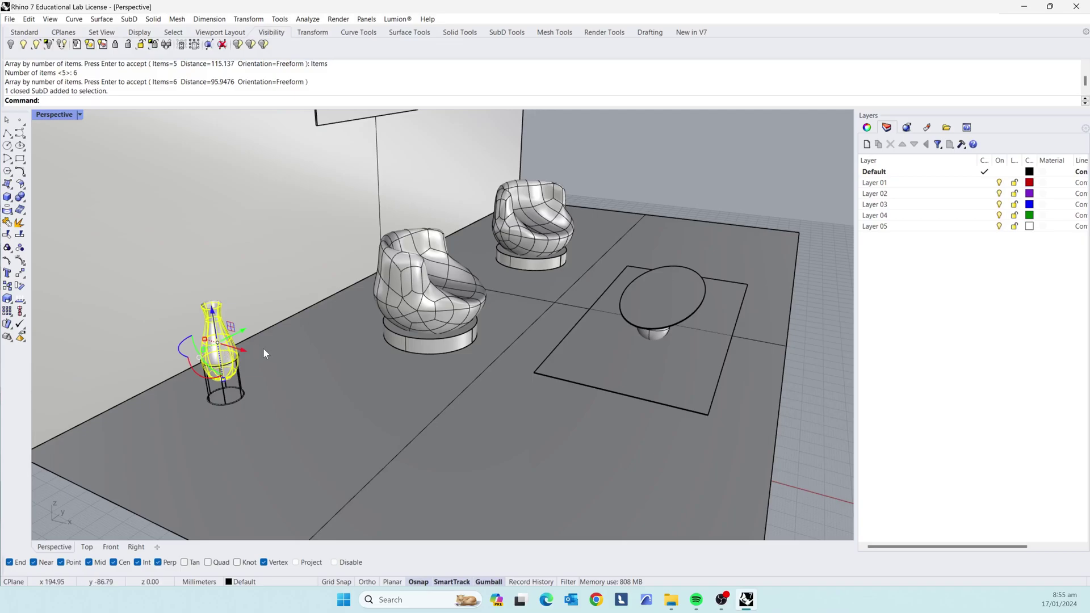
pyautogui.moveTo(240, 363); pyautogui.dragTo(311, 387)
pyautogui.press('alt')
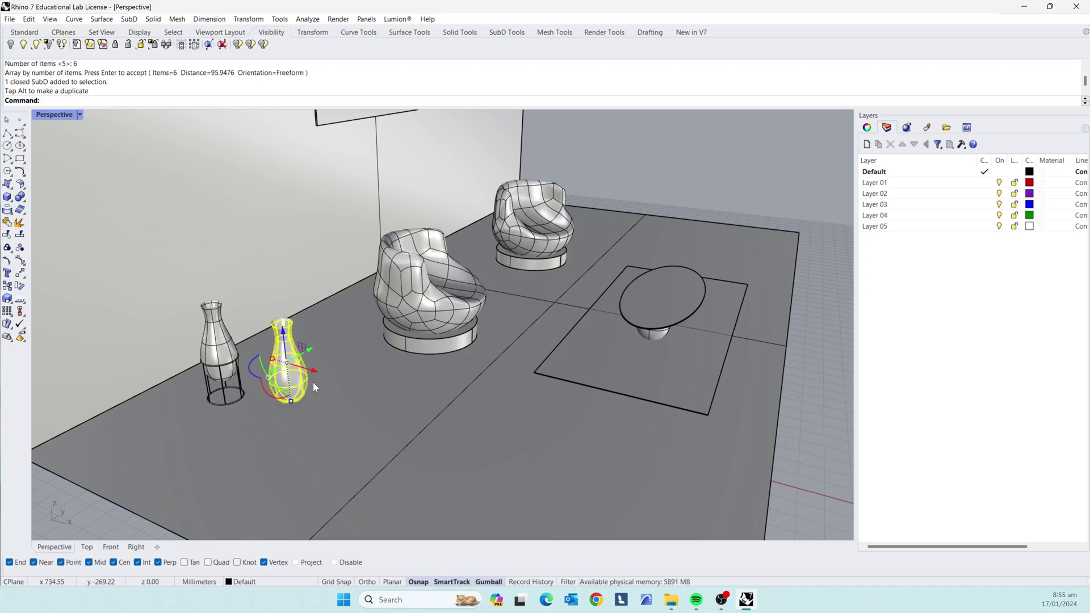
pyautogui.moveTo(311, 371); pyautogui.dragTo(578, 455)
# Step: Start the Move command on the vase copy, using the vertex at the bottom of its base as the point to move from
pyautogui.moveTo(578, 455); pyautogui.dragTo(605, 435, button='right')
pyautogui.scroll(-7, 449, 355)
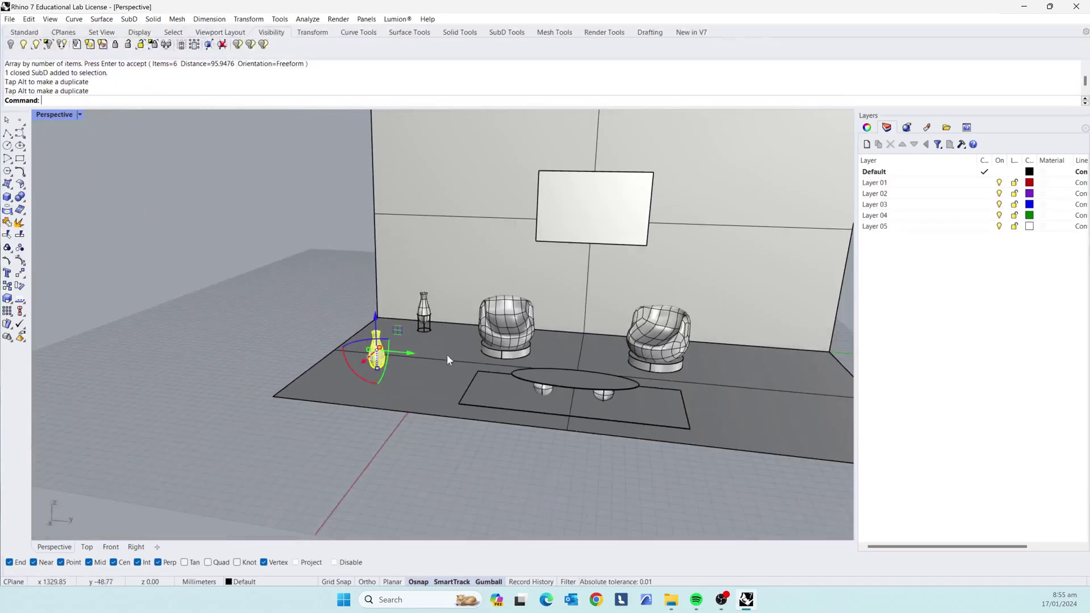
pyautogui.scroll(15, 335, 369)
pyautogui.moveTo(306, 380); pyautogui.dragTo(361, 367, button='right')
pyautogui.scroll(-5, 360, 368)
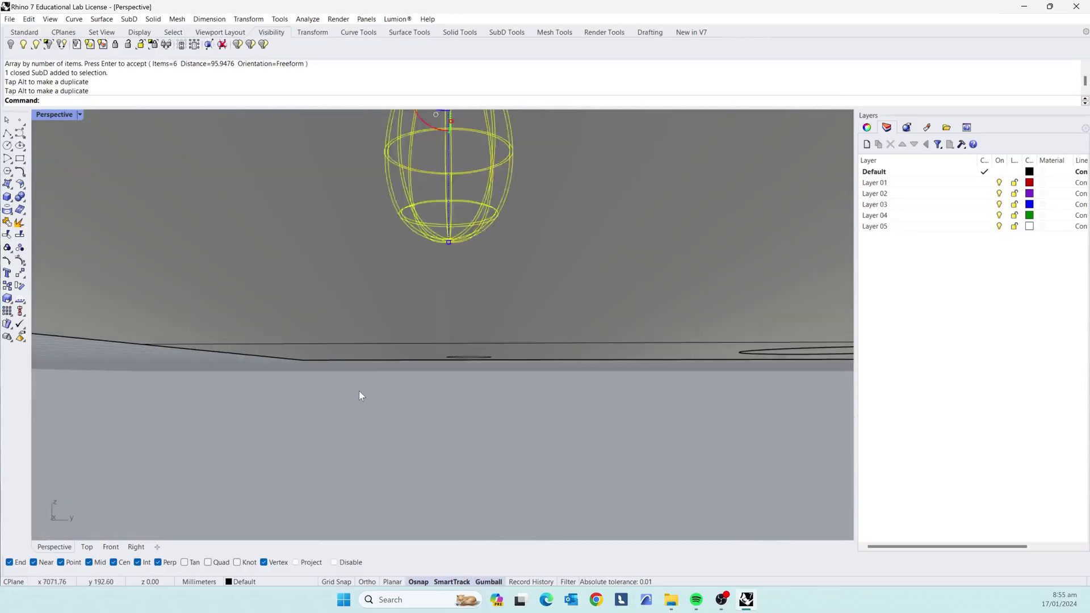
pyautogui.scroll(10, 407, 337)
pyautogui.scroll(-5, 341, 341)
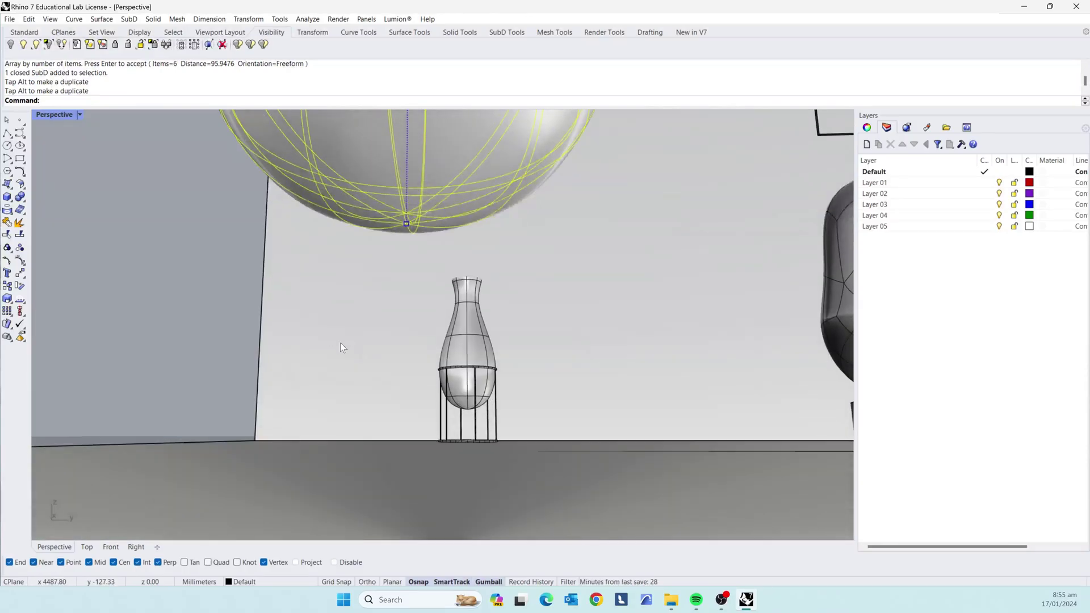
pyautogui.scroll(2, 422, 204)
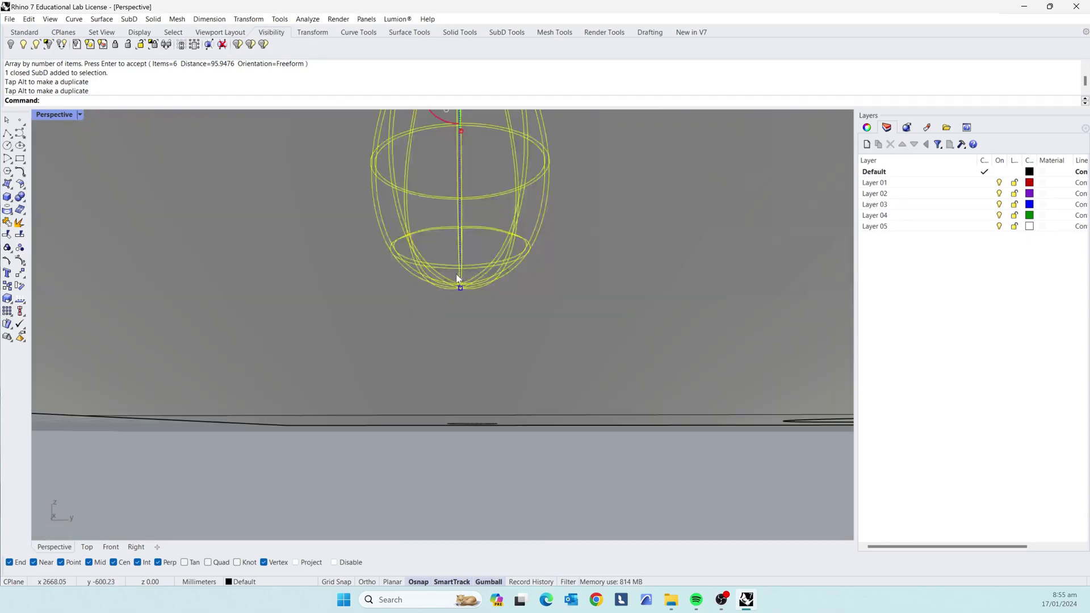
pyautogui.scroll(5, 458, 281)
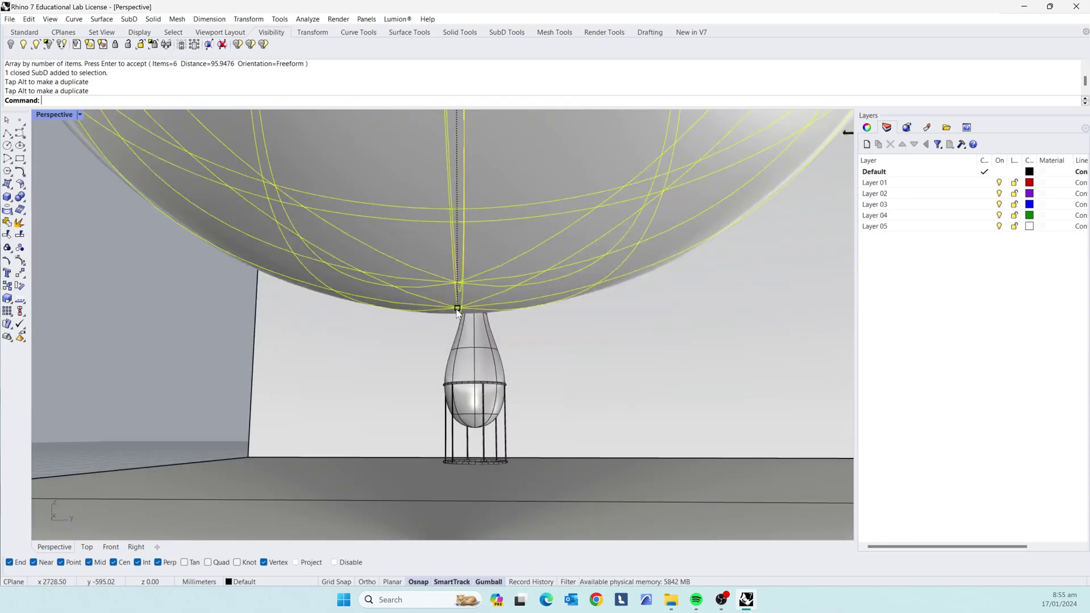
pyautogui.press('Return')
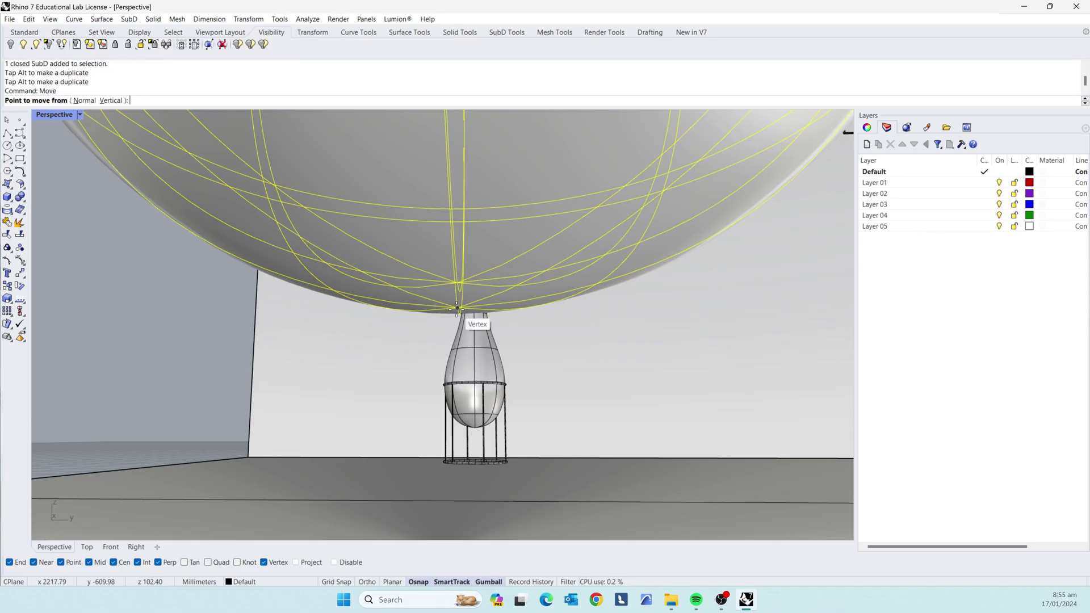
pyautogui.click(458, 309)
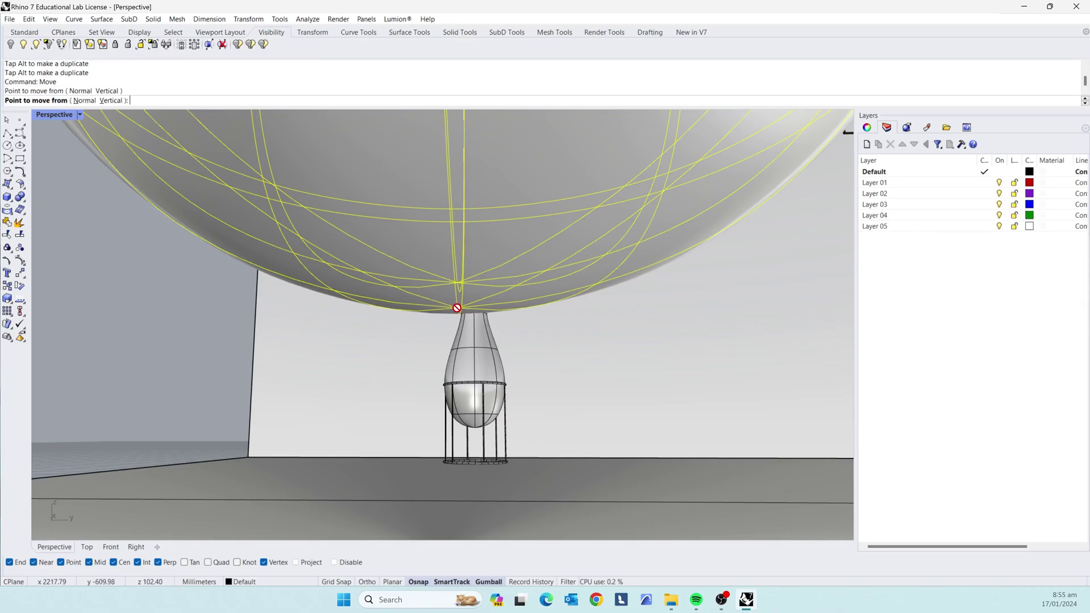
# Step: Place the vase copy at the oval coffee table, within the outline of its top
pyautogui.scroll(-4, 454, 463)
pyautogui.scroll(-4, 454, 464)
pyautogui.moveTo(562, 391); pyautogui.dragTo(544, 479, button='right')
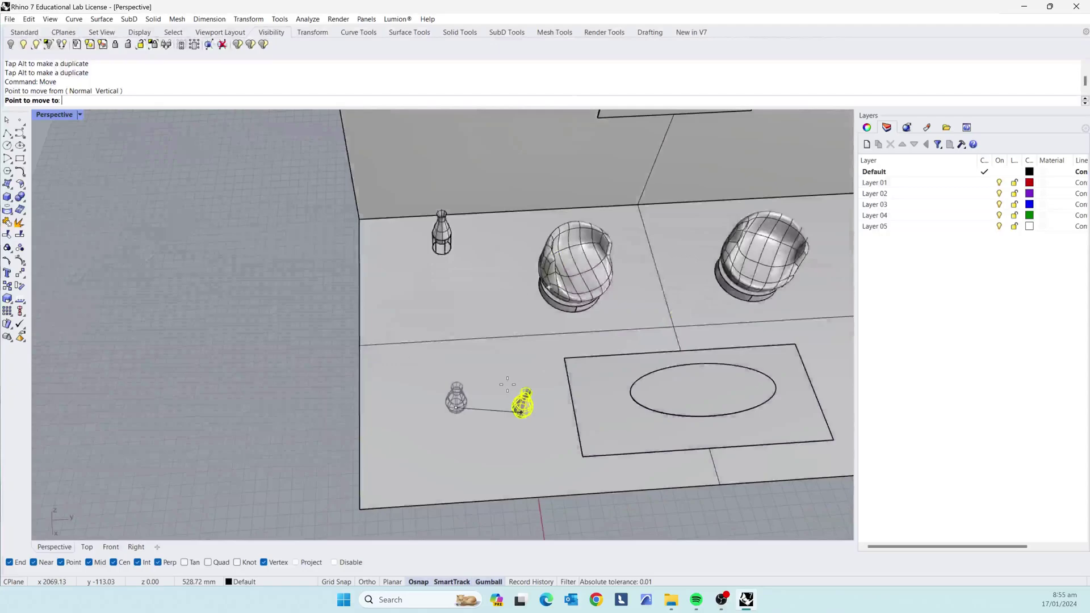
pyautogui.scroll(-4, 507, 382)
pyautogui.scroll(5, 640, 395)
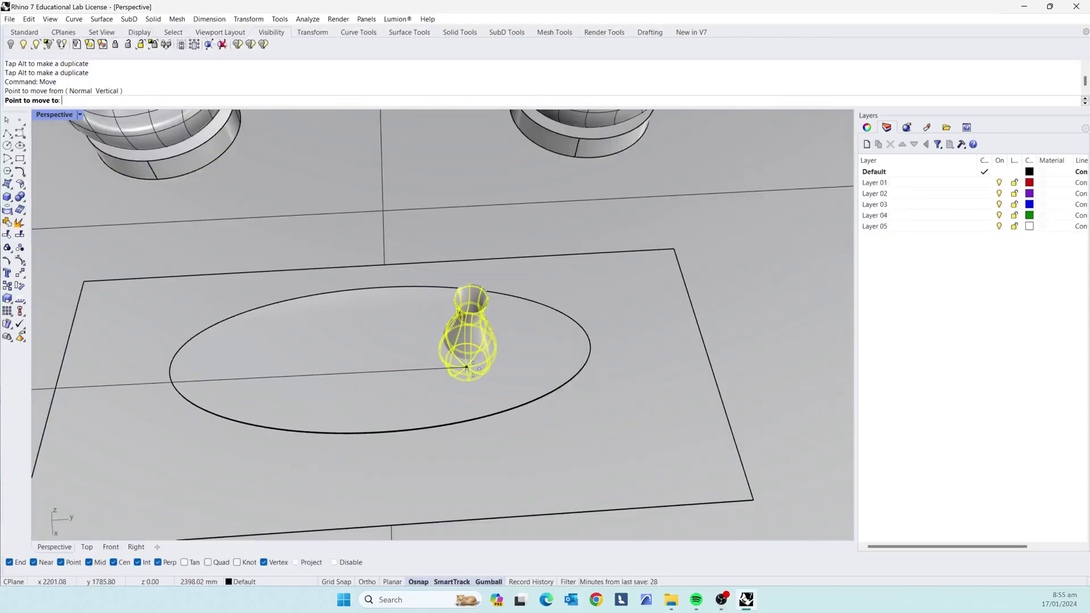
pyautogui.scroll(3, 488, 423)
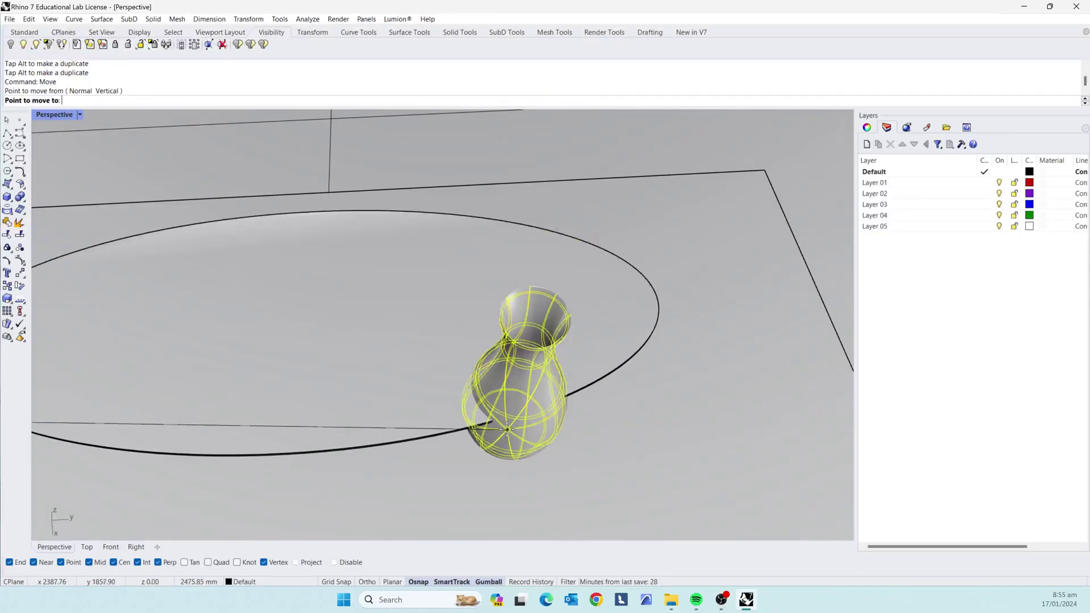
pyautogui.scroll(3, 507, 415)
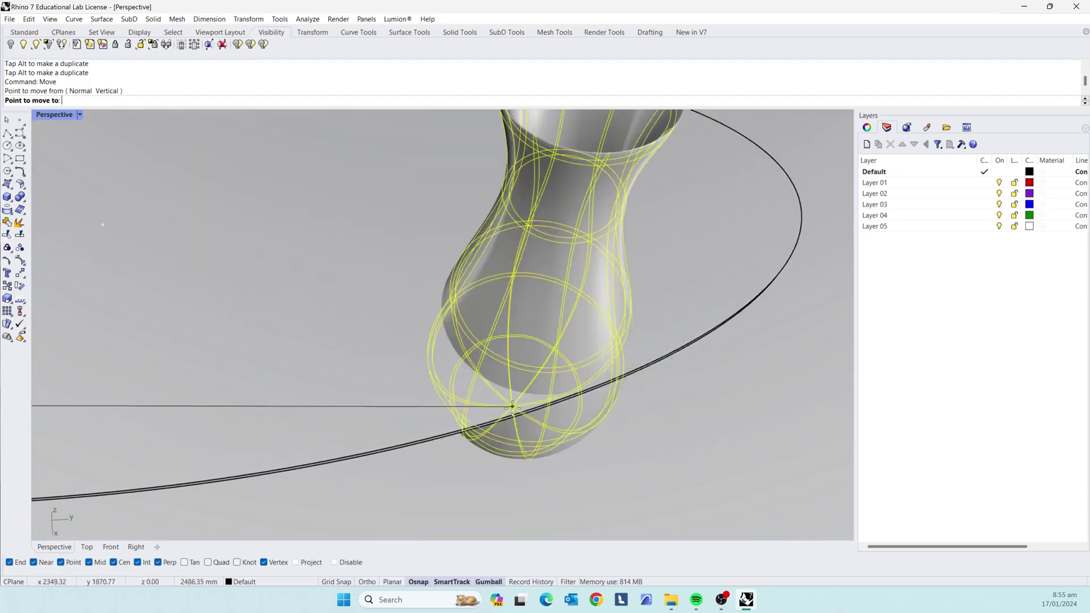
pyautogui.click(512, 414)
# Step: Try to squash the vase copy vertically with Scale1D from its bottom vertex, and undo that scaling
pyautogui.scroll(-10, 589, 382)
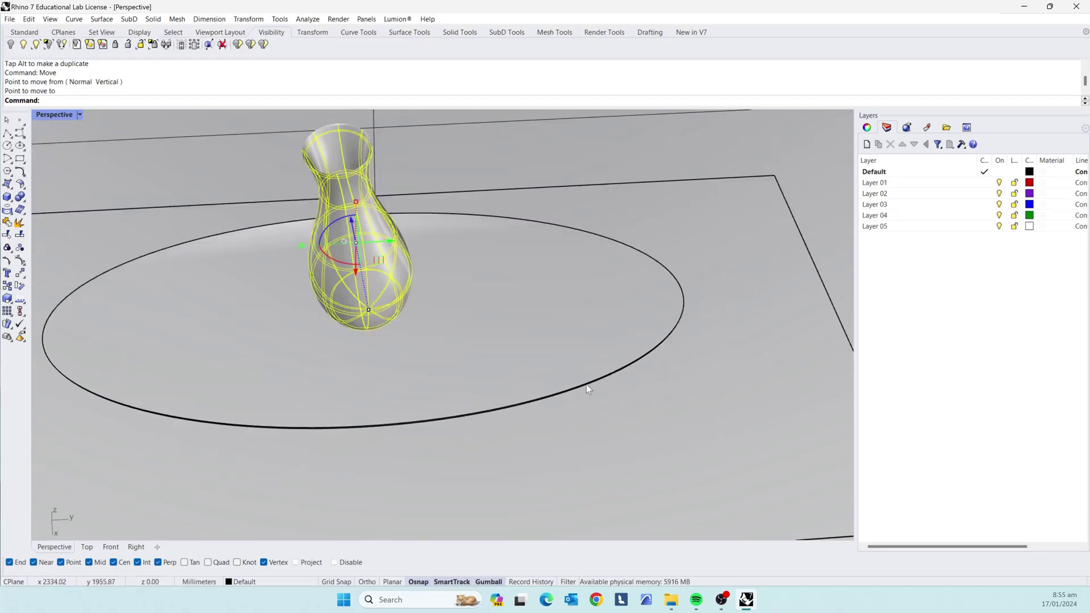
pyautogui.scroll(5, 499, 303)
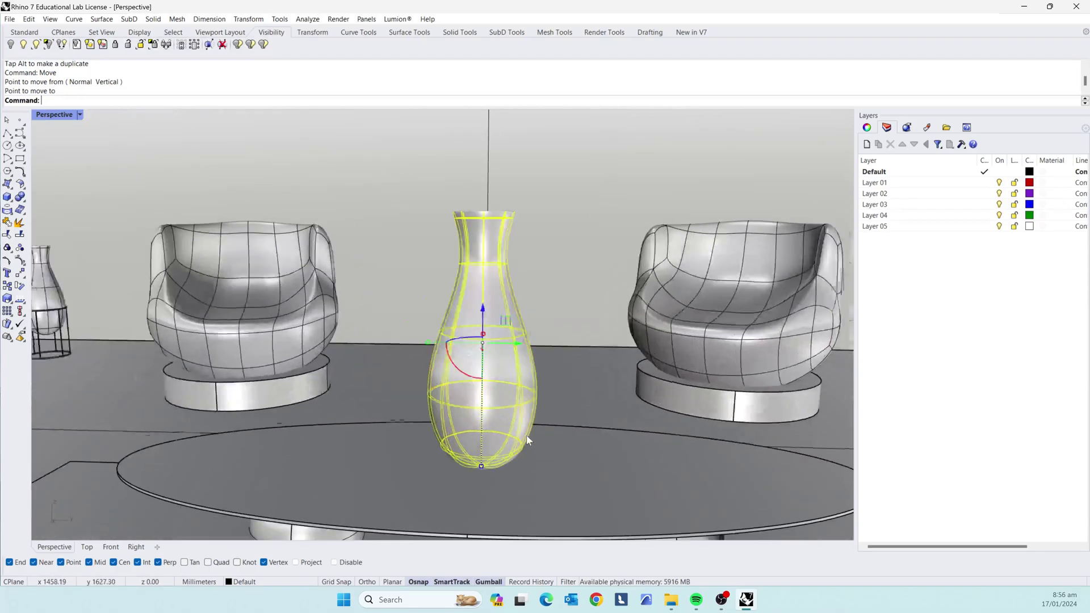
pyautogui.scroll(3, 499, 303)
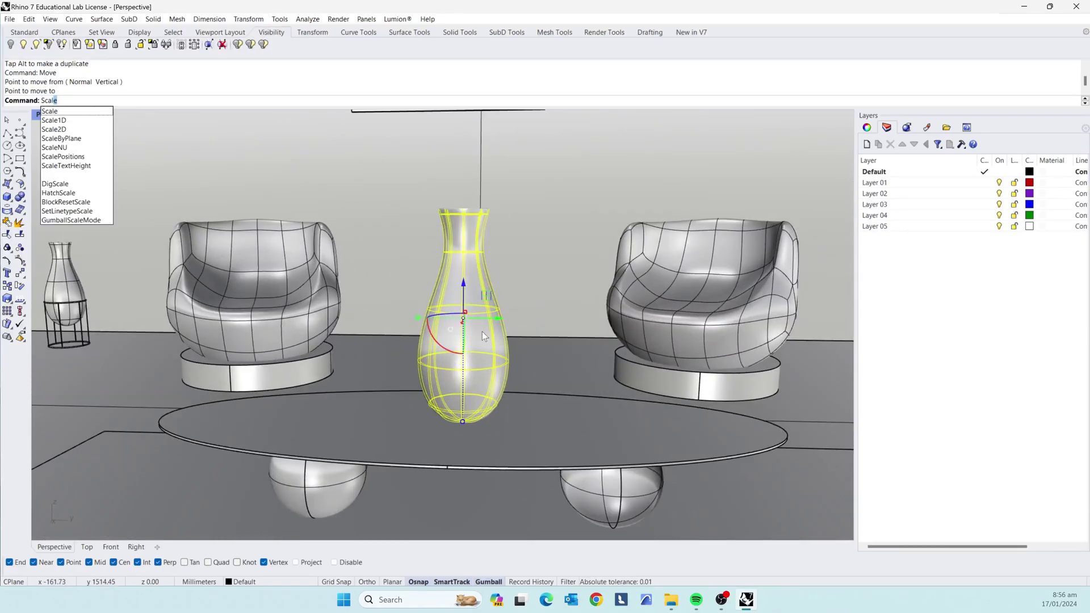
pyautogui.click(96, 121)
pyautogui.scroll(5, 434, 392)
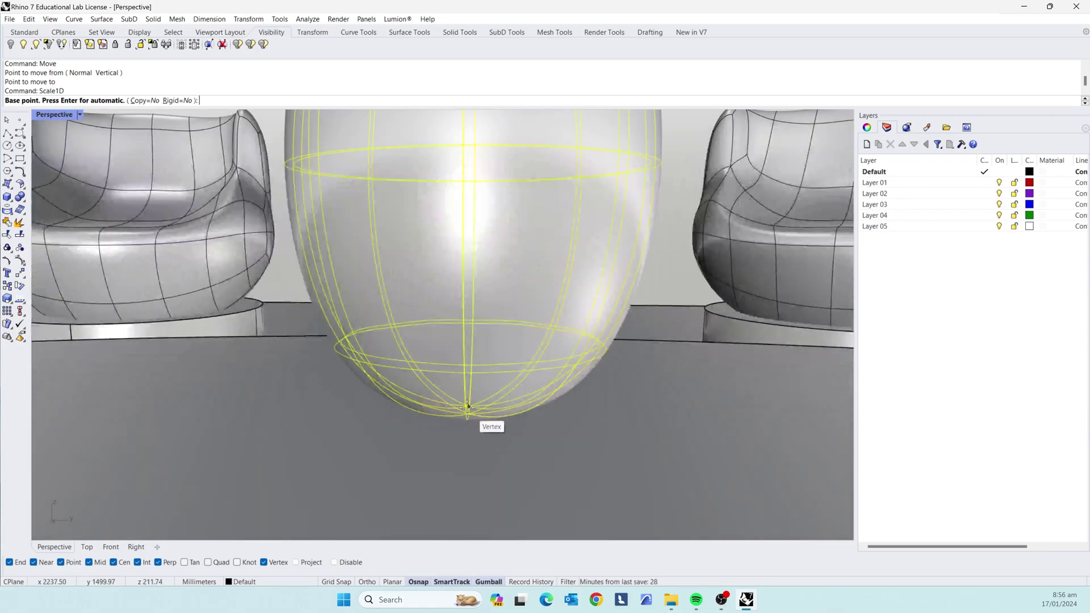
pyautogui.click(466, 413)
pyautogui.scroll(-5, 511, 463)
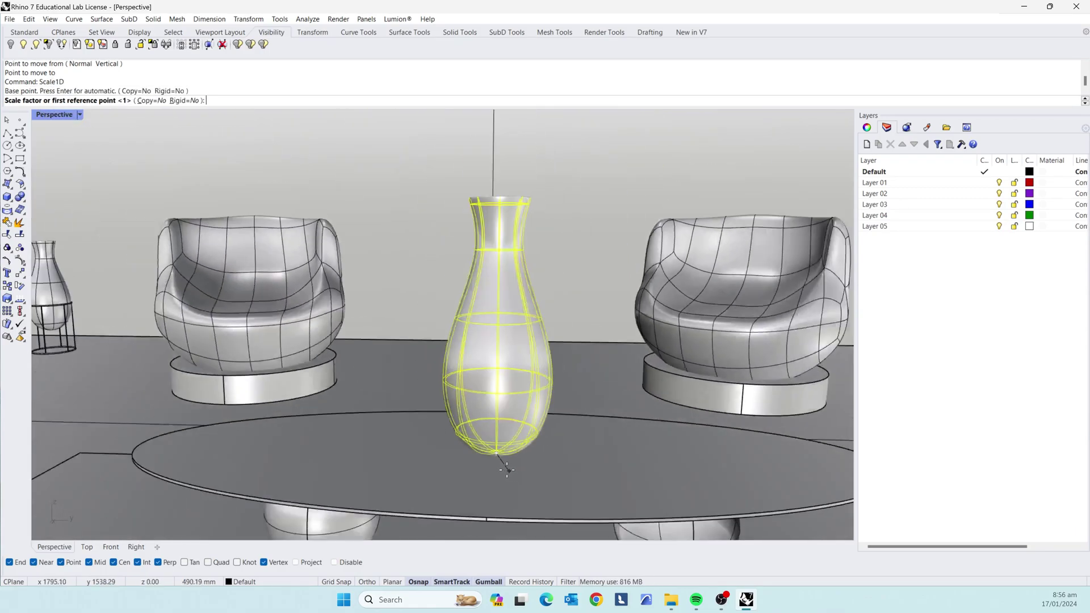
pyautogui.scroll(5, 519, 227)
pyautogui.click(489, 223)
pyautogui.scroll(-6, 491, 232)
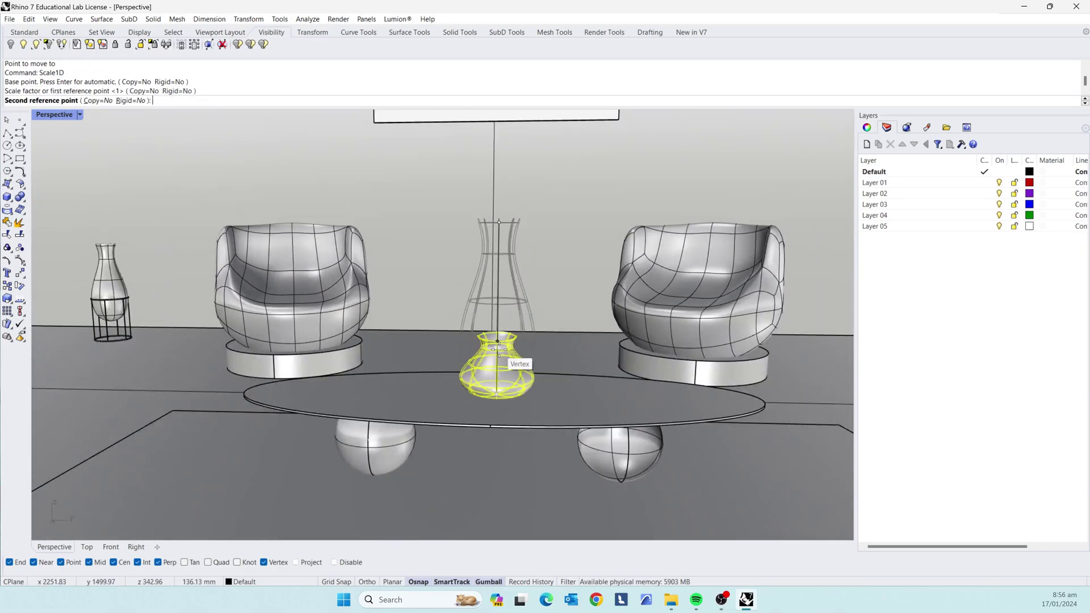
pyautogui.click(498, 350)
pyautogui.scroll(8, 517, 377)
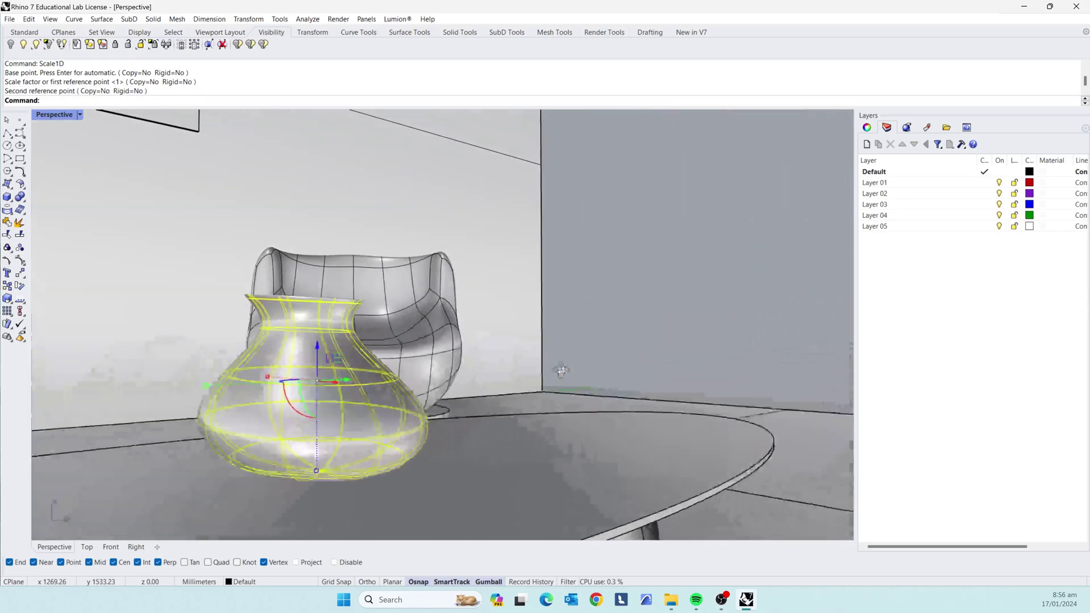
pyautogui.moveTo(561, 369); pyautogui.dragTo(422, 468, button='right')
pyautogui.hotkey('ctrl', 'z')
# Step: Scale the vase copy down uniformly to a small tabletop size and move it onto the oval table top
pyautogui.scroll(-8, 420, 473)
pyautogui.scroll(5, 363, 425)
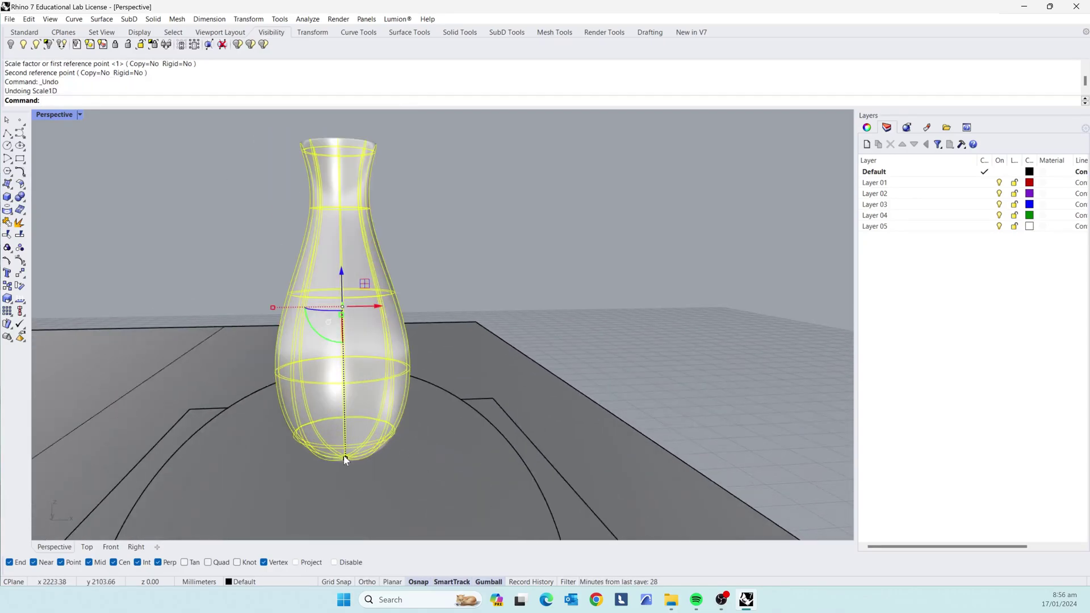
pyautogui.moveTo(346, 460); pyautogui.dragTo(382, 369)
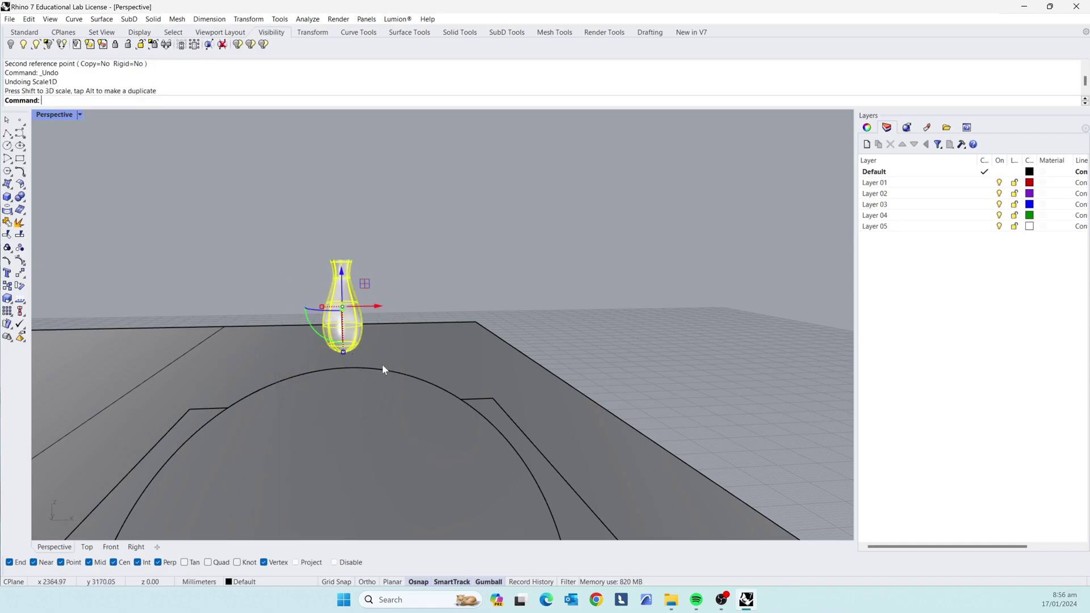
pyautogui.moveTo(466, 378); pyautogui.dragTo(372, 376, button='right')
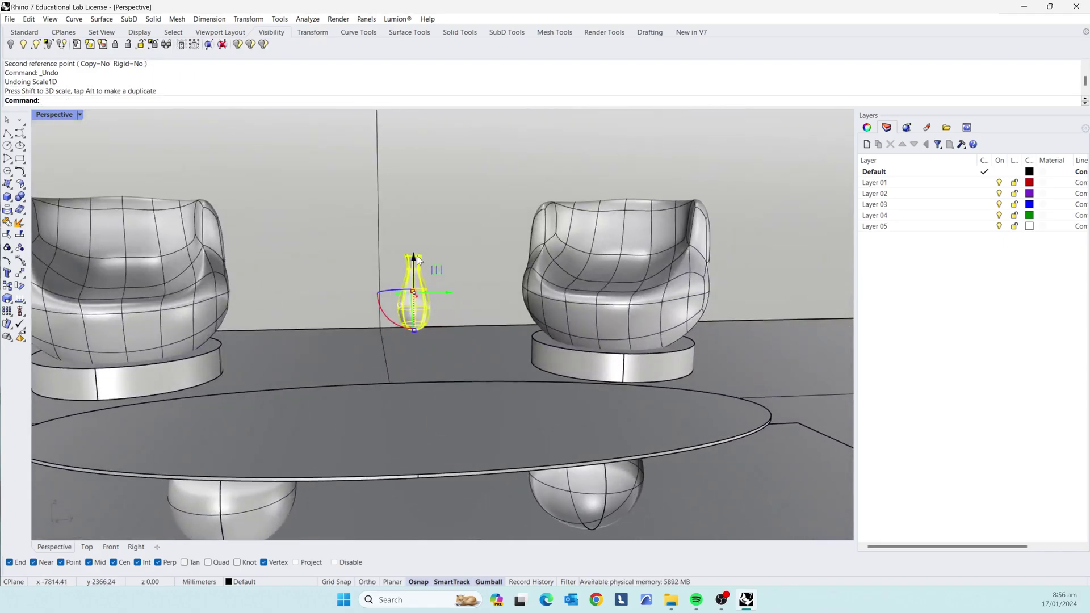
pyautogui.moveTo(417, 256); pyautogui.dragTo(543, 388)
pyautogui.moveTo(402, 457); pyautogui.dragTo(498, 425, button='right')
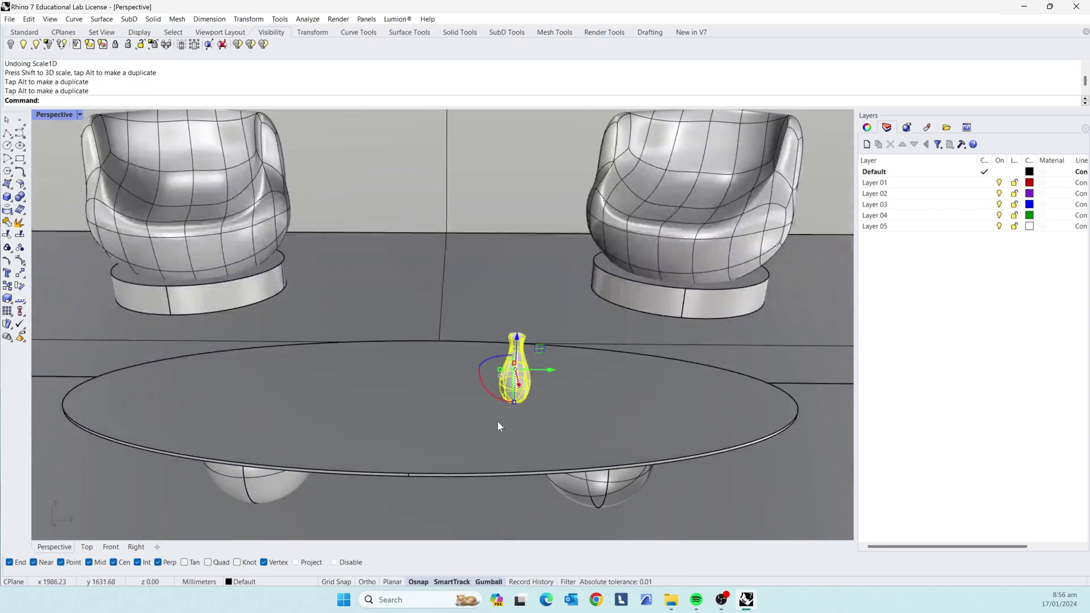
# Step: Duplicate the small vase sideways so that a second one stands next to it on the oval table
pyautogui.moveTo(553, 371); pyautogui.dragTo(506, 378)
pyautogui.hotkey('ctrl', 'z')
pyautogui.moveTo(434, 454); pyautogui.dragTo(497, 459, button='right')
pyautogui.scroll(8, 434, 376)
pyautogui.scroll(-4, 464, 357)
pyautogui.scroll(4, 466, 415)
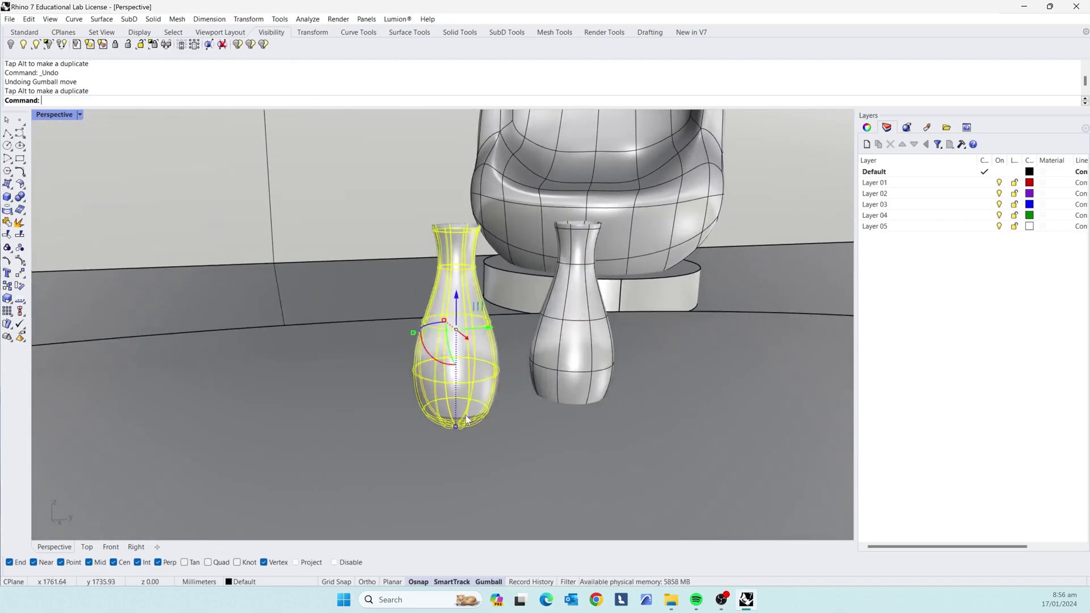
# Step: Scale the duplicated small vase vertically only, flattening it into a squat vase
pyautogui.moveTo(456, 427); pyautogui.dragTo(462, 379)
pyautogui.moveTo(502, 404); pyautogui.dragTo(550, 411, button='right')
pyautogui.scroll(-4, 510, 351)
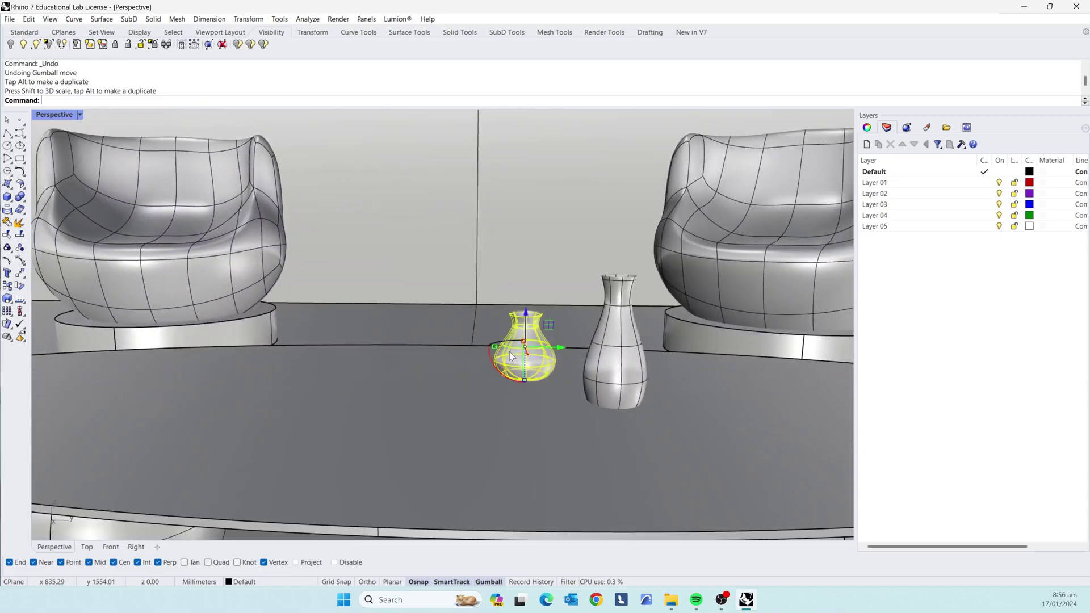
pyautogui.scroll(2, 509, 352)
# Step: In the Right view, lower the squat vase until its base rests on the table top surface
pyautogui.click(135, 547)
pyautogui.scroll(-10, 492, 336)
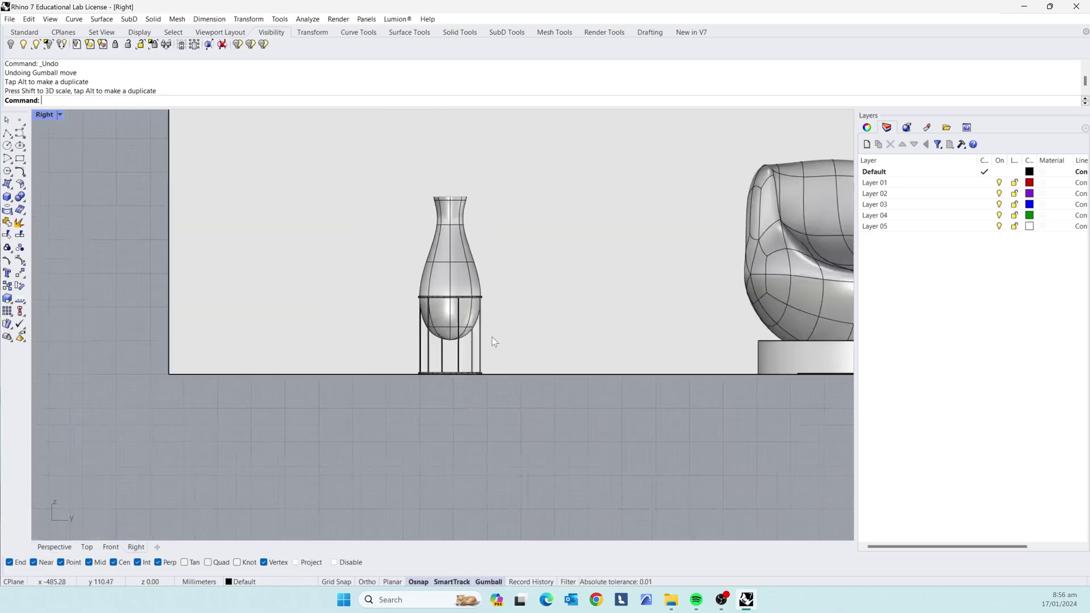
pyautogui.scroll(9, 568, 372)
pyautogui.scroll(-4, 462, 388)
pyautogui.scroll(6, 495, 413)
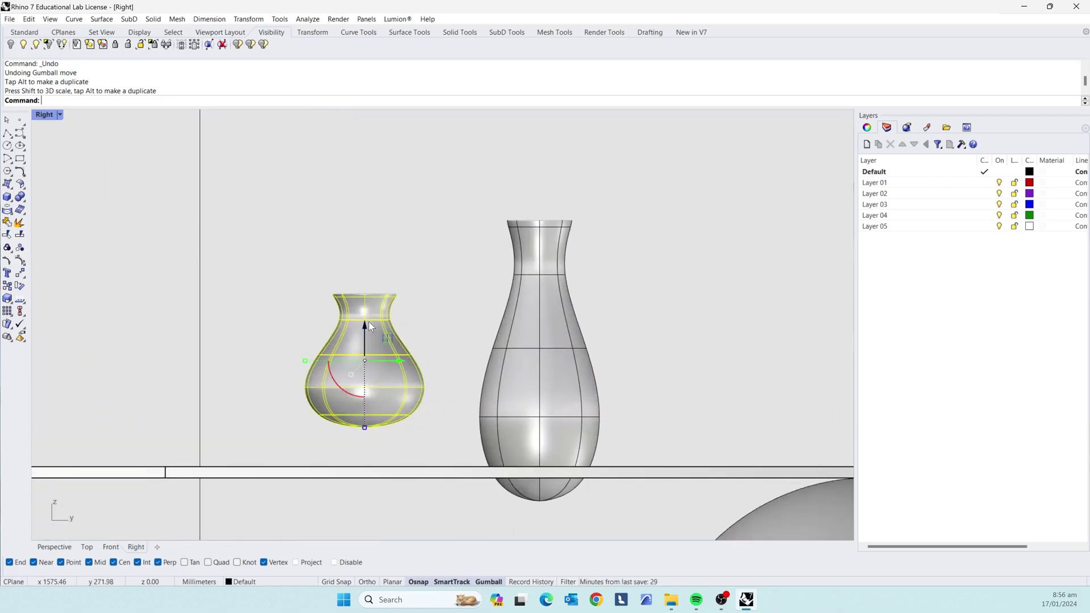
pyautogui.moveTo(369, 322); pyautogui.dragTo(364, 374)
pyautogui.hotkey('ctrl', 'z')
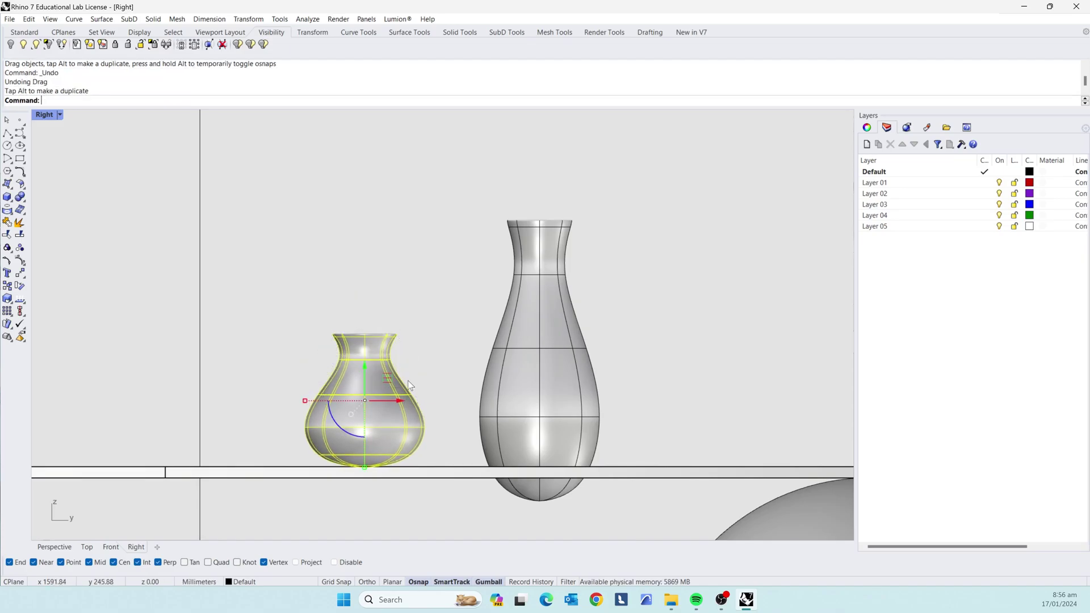
# Step: Shift the squat vase closer to the tall one, and raise the tall vase until its base rests on the table top
pyautogui.moveTo(399, 404); pyautogui.dragTo(444, 410)
pyautogui.click(539, 392)
pyautogui.moveTo(539, 337); pyautogui.dragTo(540, 305)
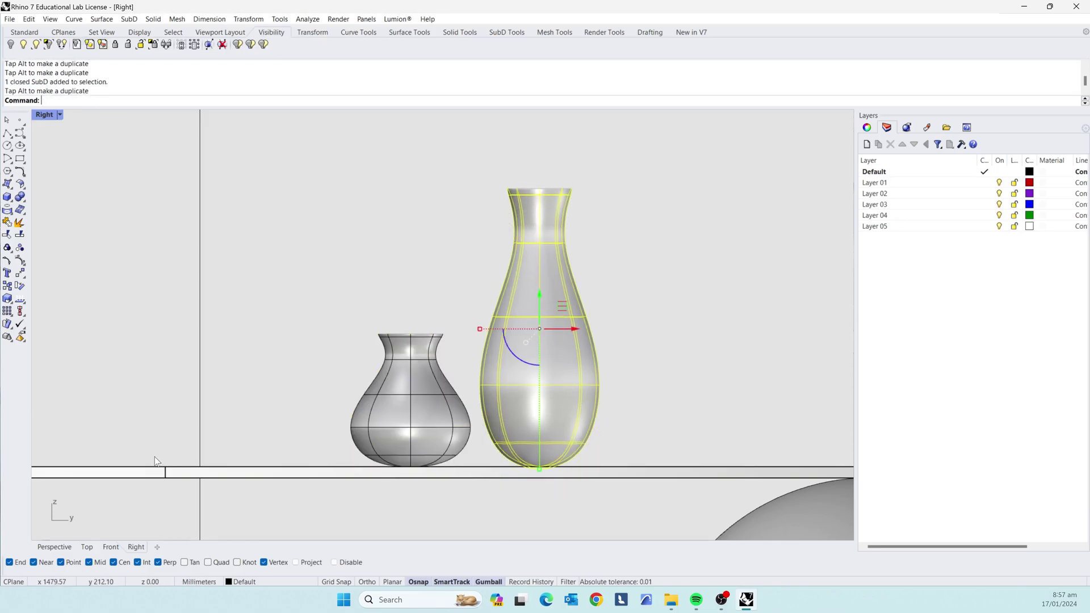
# Step: Back in the Perspective view, shift the squat vase across the table top into a staggered position close beside the tall vase
pyautogui.click(54, 547)
pyautogui.moveTo(540, 310); pyautogui.dragTo(614, 396, button='right')
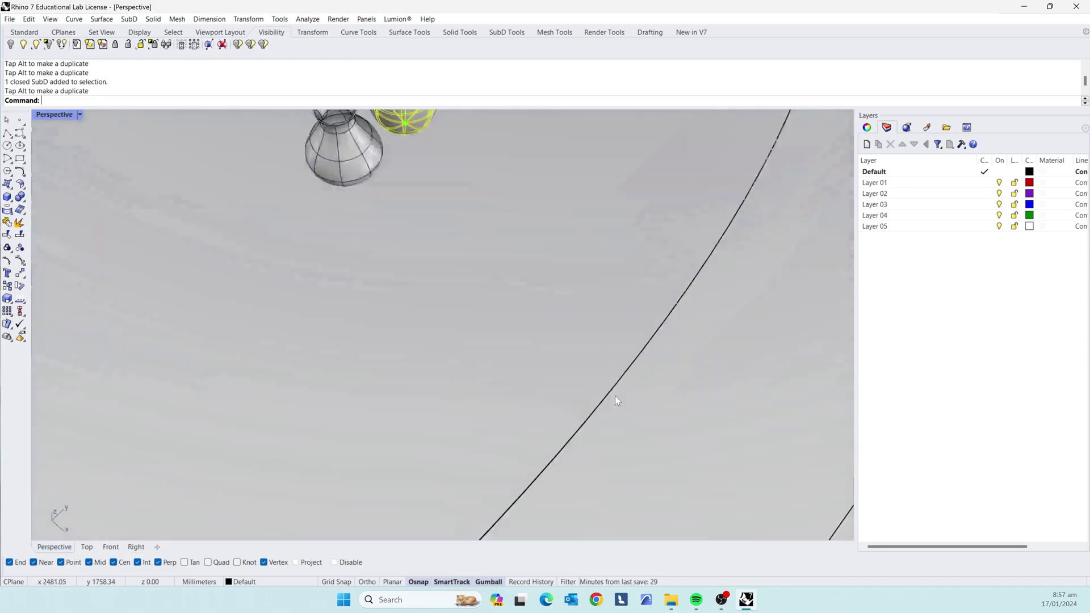
pyautogui.scroll(-8, 615, 396)
pyautogui.scroll(10, 502, 350)
pyautogui.click(488, 399)
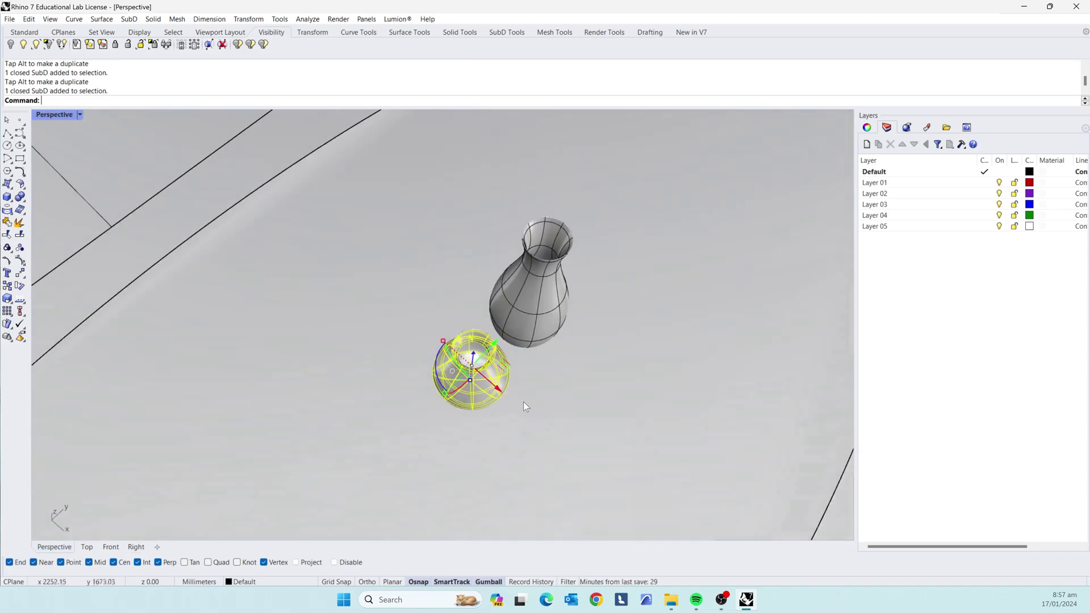
pyautogui.scroll(2, 523, 401)
pyautogui.moveTo(486, 379); pyautogui.dragTo(533, 424)
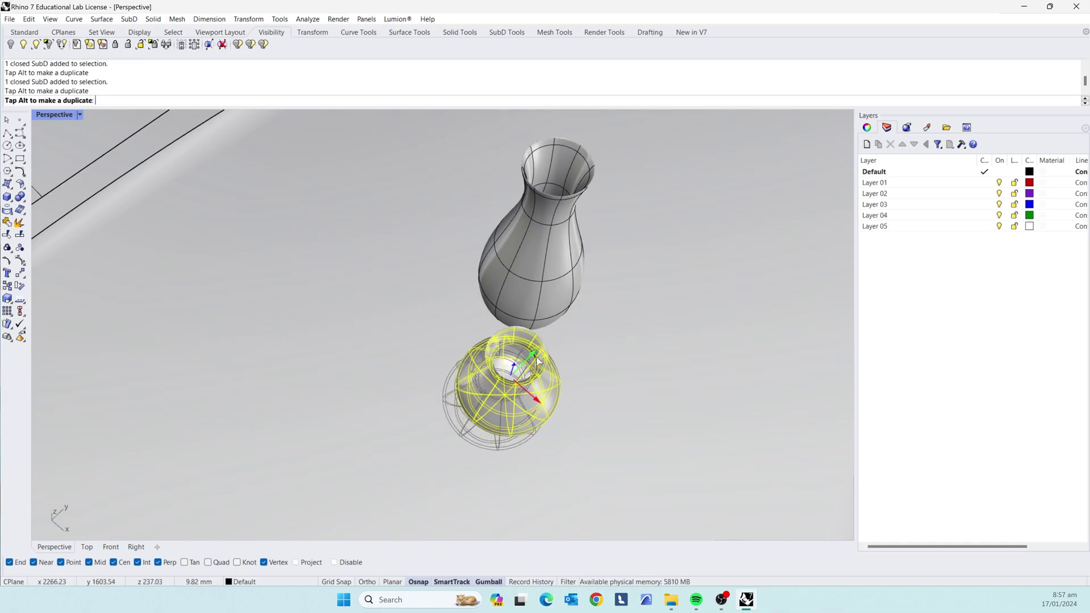
pyautogui.moveTo(519, 369); pyautogui.dragTo(368, 214, button='right')
pyautogui.scroll(5, 435, 400)
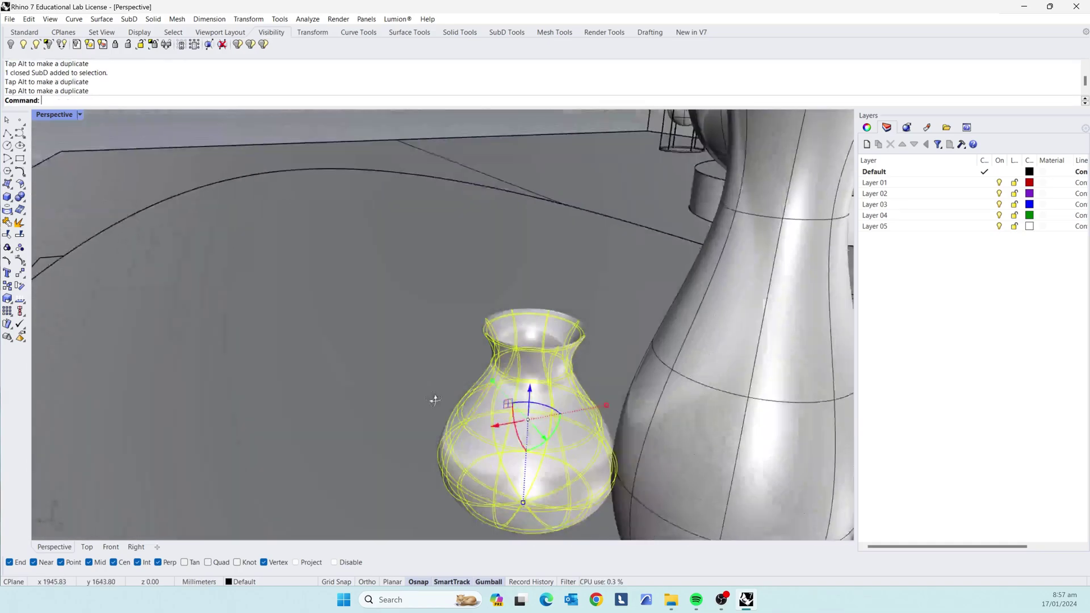
pyautogui.moveTo(434, 400); pyautogui.dragTo(439, 427, button='right')
pyautogui.moveTo(495, 415); pyautogui.dragTo(513, 454)
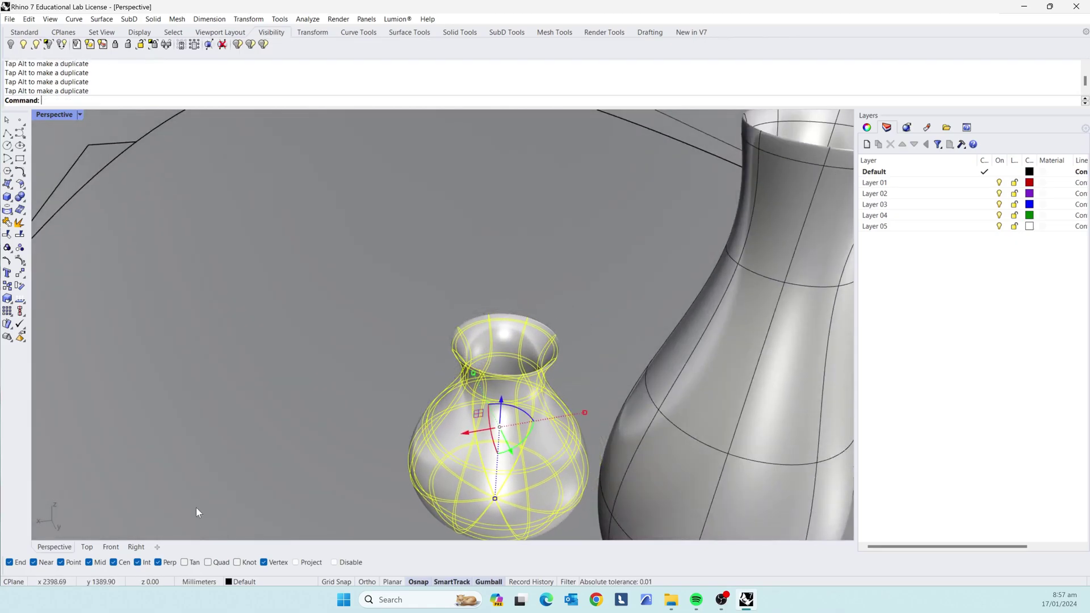
# Step: In the Right view, examine the placement of the two table vases and the whole furniture group against the wall
pyautogui.click(137, 547)
pyautogui.scroll(-8, 512, 338)
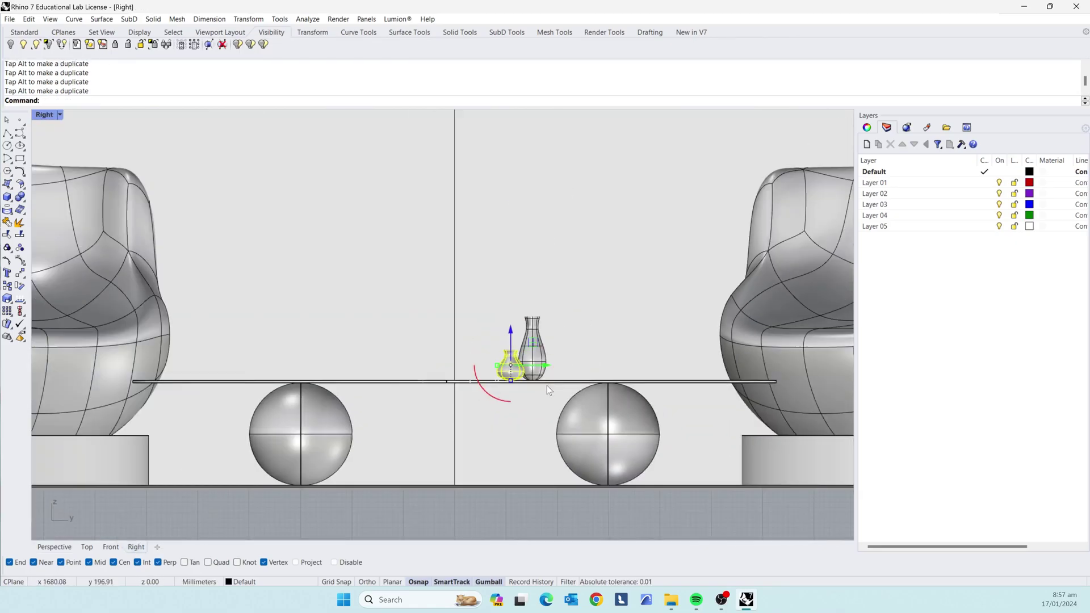
pyautogui.scroll(2, 568, 443)
pyautogui.click(591, 490)
pyautogui.scroll(4, 545, 442)
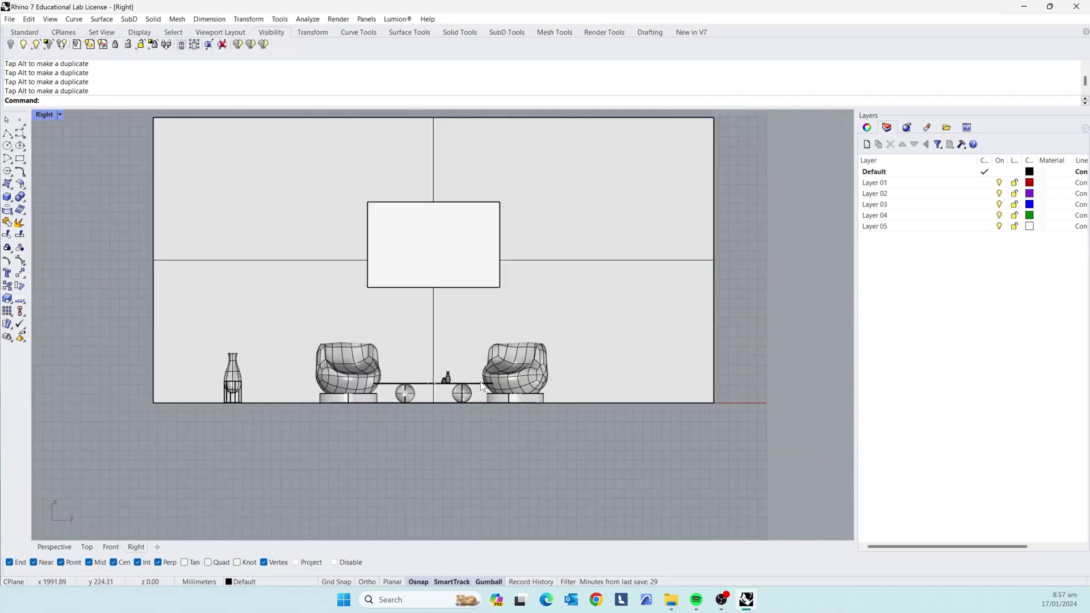
pyautogui.scroll(2, 349, 474)
pyautogui.scroll(-2, 404, 396)
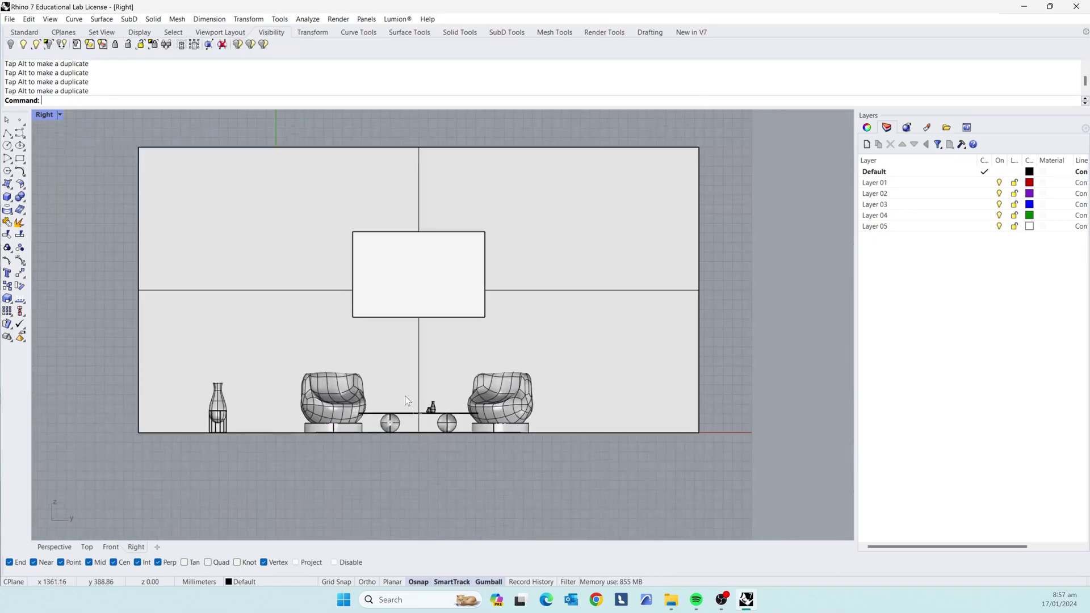
pyautogui.scroll(4, 481, 384)
pyautogui.scroll(-2, 305, 423)
pyautogui.scroll(4, 284, 437)
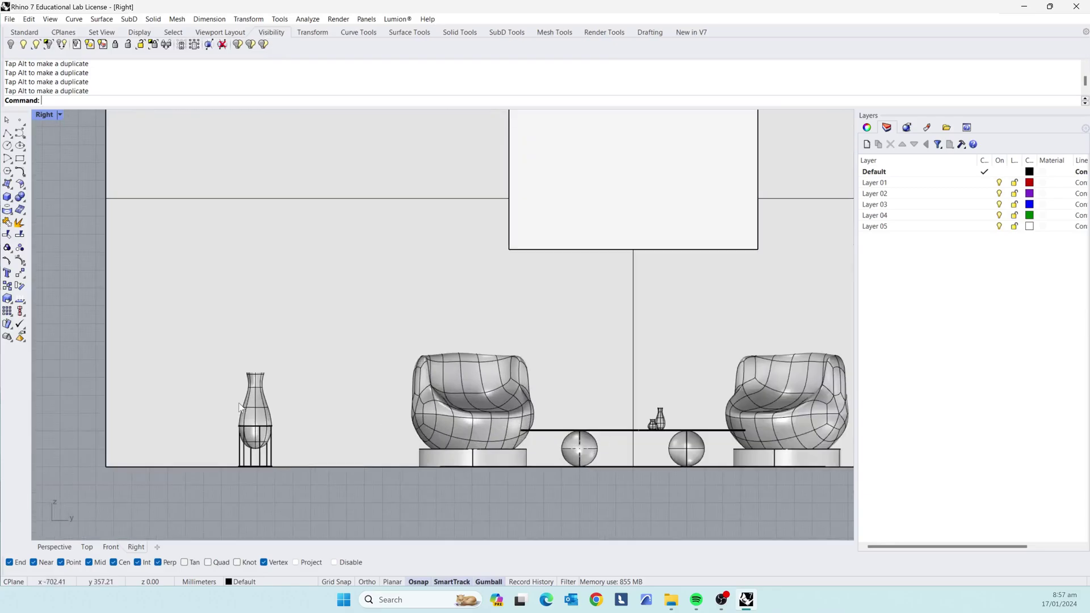
# Step: Select the large floor vase with its legged stand and move it along the wall closer to the nearest armchair
pyautogui.click(278, 445)
pyautogui.click(271, 493)
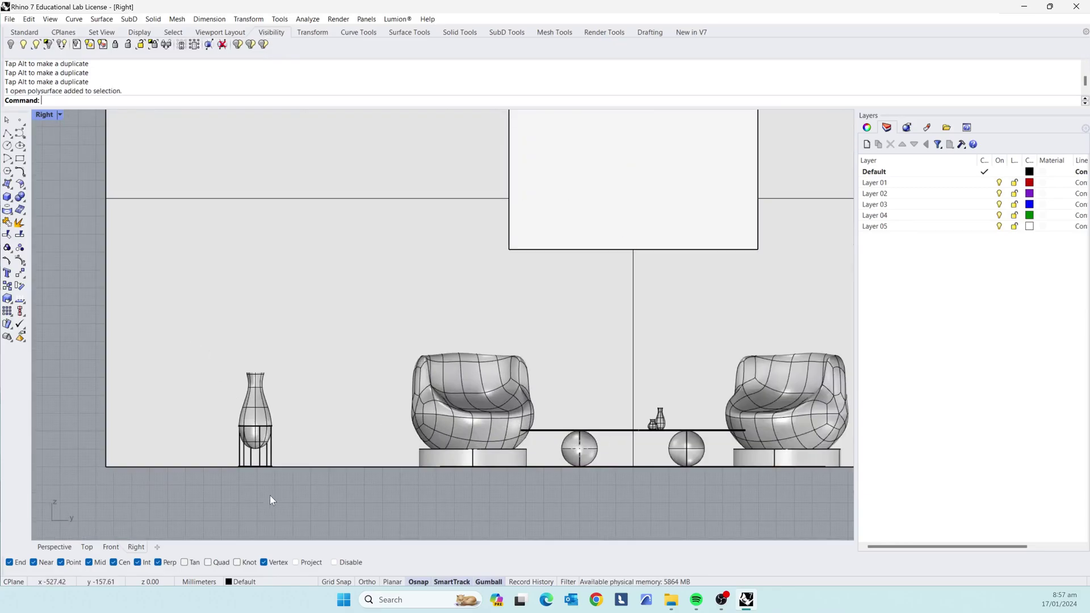
pyautogui.moveTo(248, 381); pyautogui.dragTo(302, 322)
pyautogui.scroll(2, 292, 445)
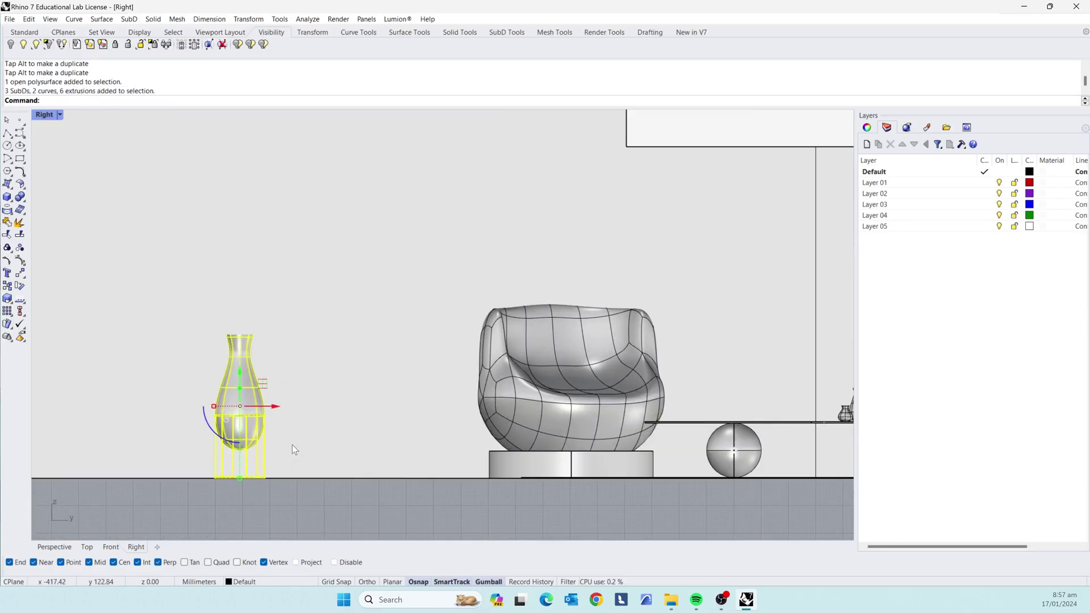
pyautogui.moveTo(270, 407); pyautogui.dragTo(419, 424)
pyautogui.scroll(-3, 400, 427)
pyautogui.scroll(2, 267, 412)
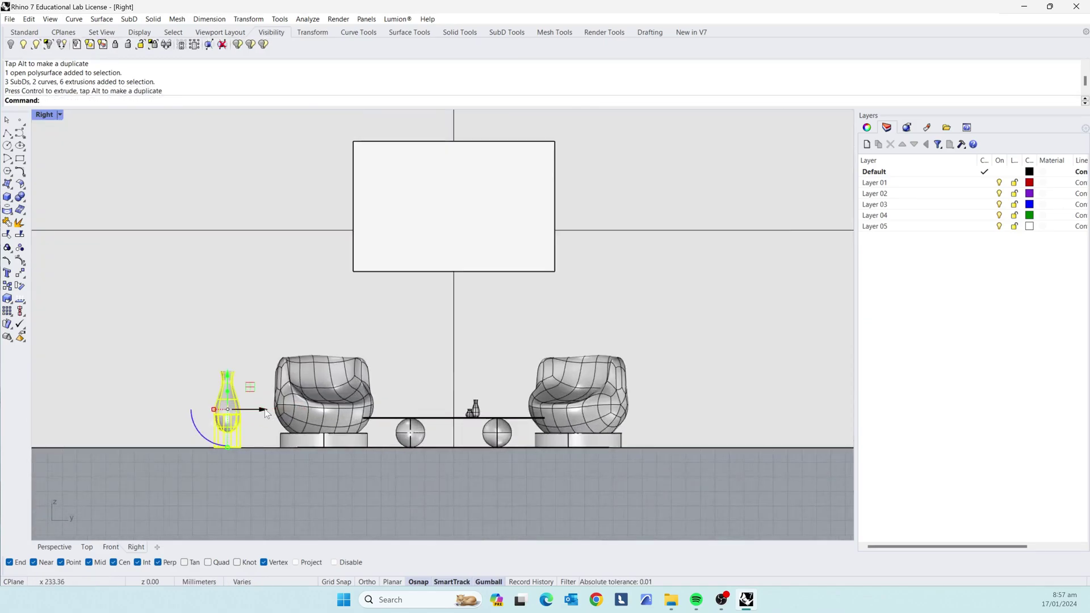
pyautogui.moveTo(260, 416)
pyautogui.mouseDown()
pyautogui.moveTo(249, 413)
pyautogui.moveTo(263, 418)
pyautogui.mouseUp()
pyautogui.click(257, 479)
# Step: Examine the overall composition of armchairs, coffee table, vases and wall picture in the Right view
pyautogui.scroll(-3, 545, 424)
pyautogui.scroll(2, 581, 424)
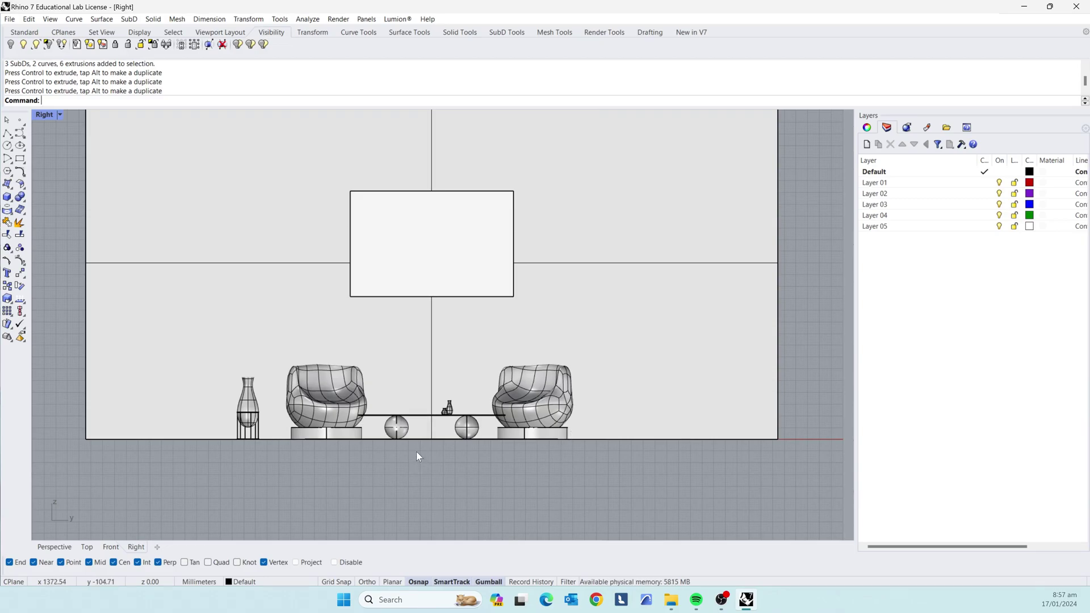
pyautogui.scroll(2, 489, 417)
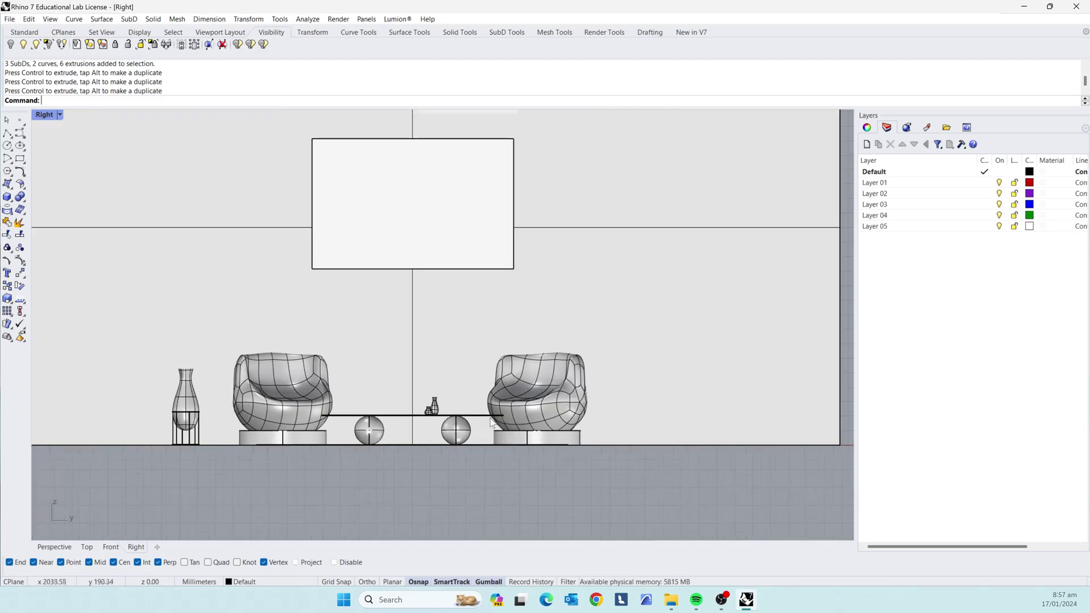
pyautogui.scroll(-3, 549, 408)
pyautogui.scroll(3, 550, 409)
pyautogui.scroll(2, 550, 407)
pyautogui.scroll(-2, 551, 407)
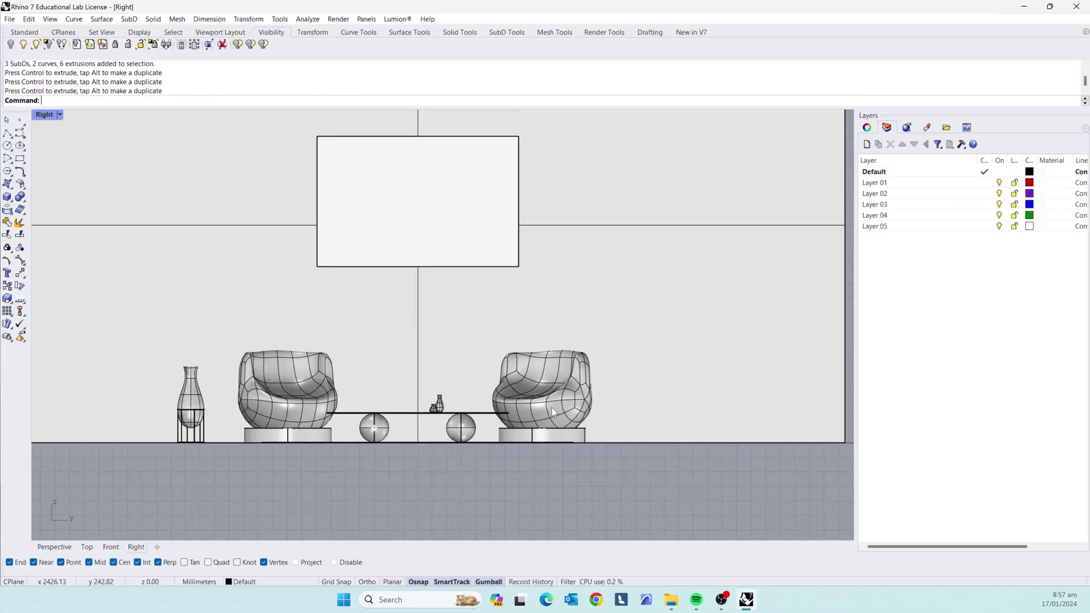
pyautogui.scroll(-4, 551, 407)
pyautogui.scroll(4, 550, 407)
pyautogui.moveTo(477, 429); pyautogui.dragTo(486, 447, button='right')
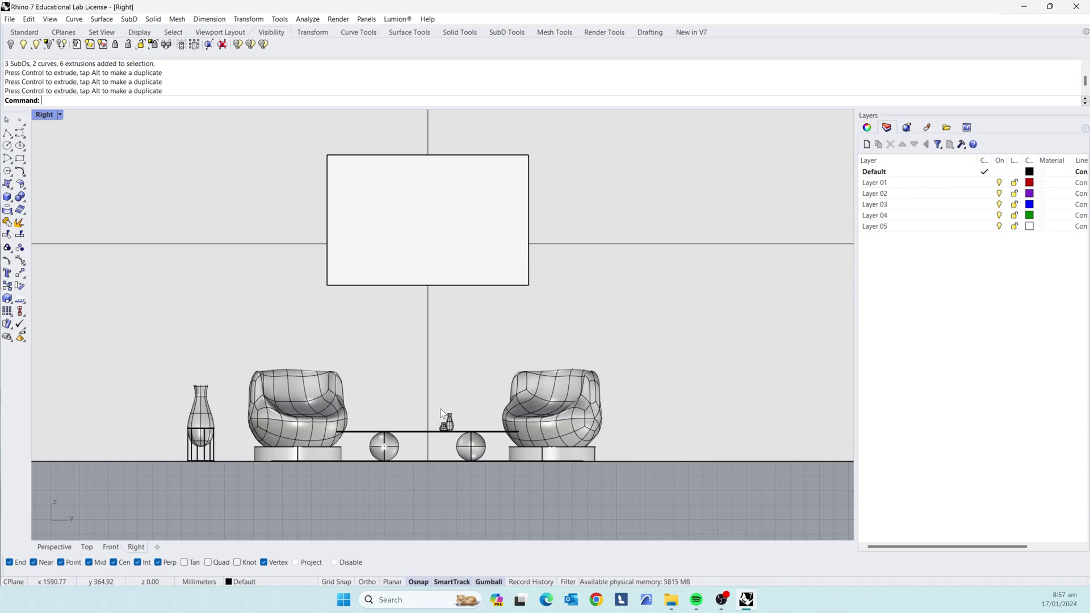
pyautogui.scroll(-2, 538, 398)
pyautogui.scroll(2, 430, 347)
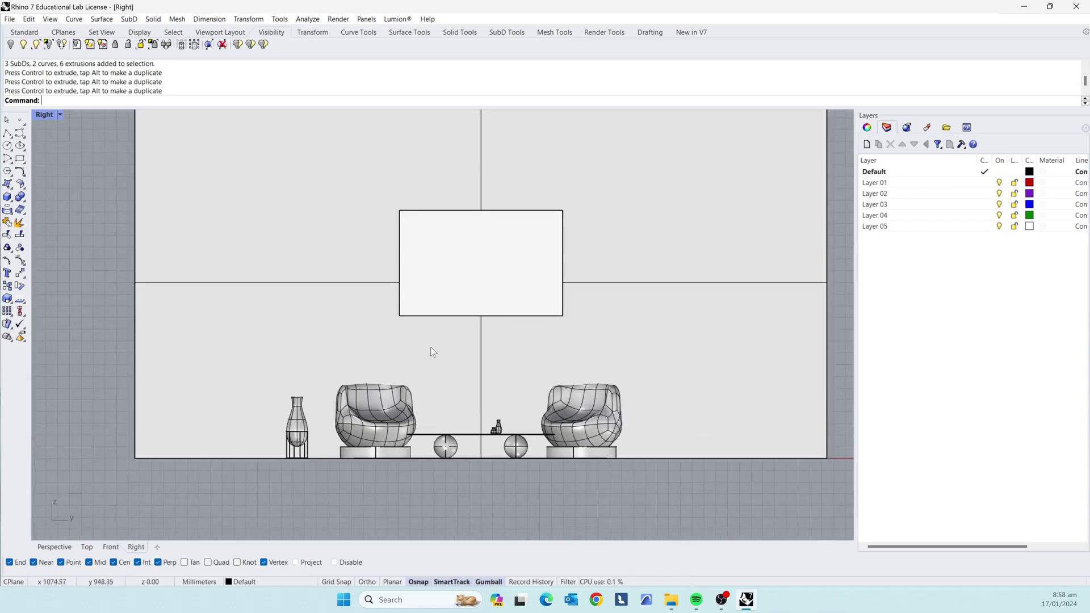
pyautogui.scroll(-2, 474, 386)
pyautogui.scroll(3, 513, 340)
pyautogui.scroll(-1, 505, 341)
pyautogui.scroll(2, 510, 341)
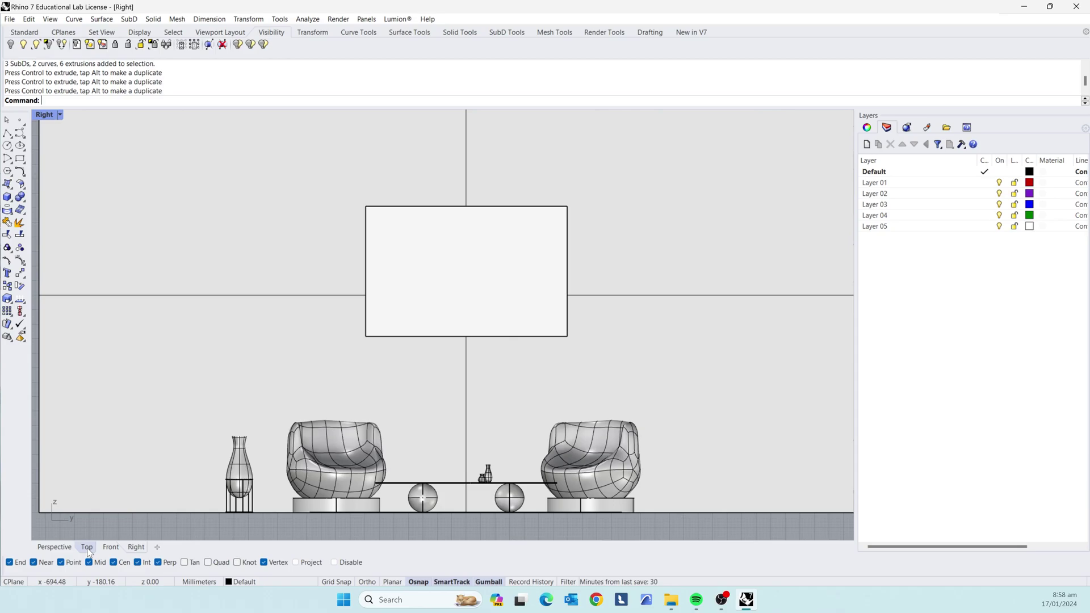
# Step: In the Perspective view, start a Box at the back wall's bottom corner beside the floor vase, with a length of 50 mm
pyautogui.click(53, 548)
pyautogui.scroll(-4, 332, 448)
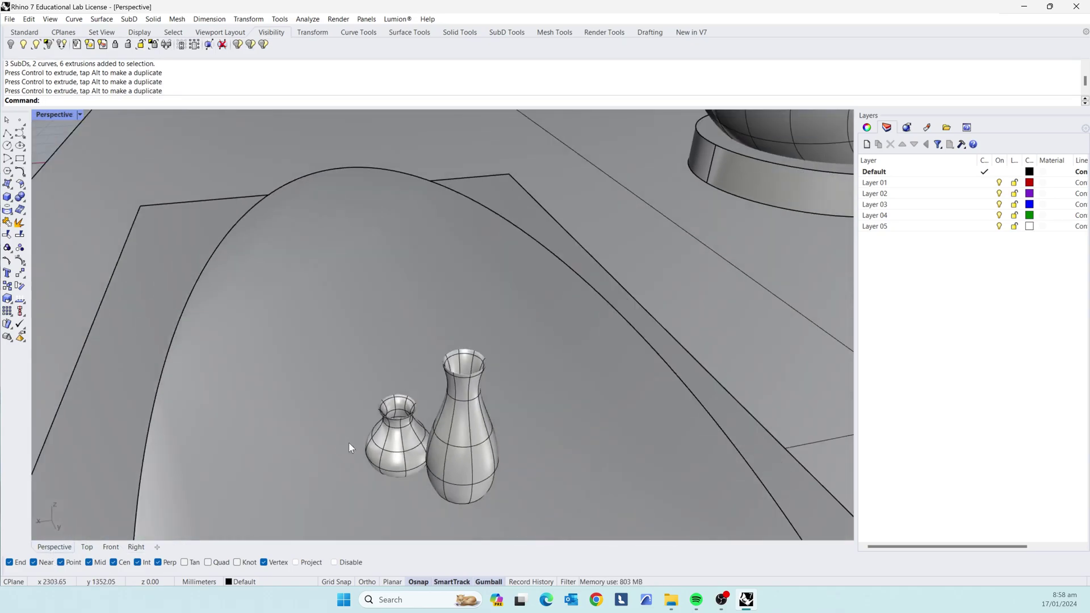
pyautogui.scroll(-6, 349, 442)
pyautogui.moveTo(504, 383); pyautogui.dragTo(296, 412, button='right')
pyautogui.scroll(8, 347, 453)
pyautogui.moveTo(347, 453); pyautogui.dragTo(301, 436, button='right')
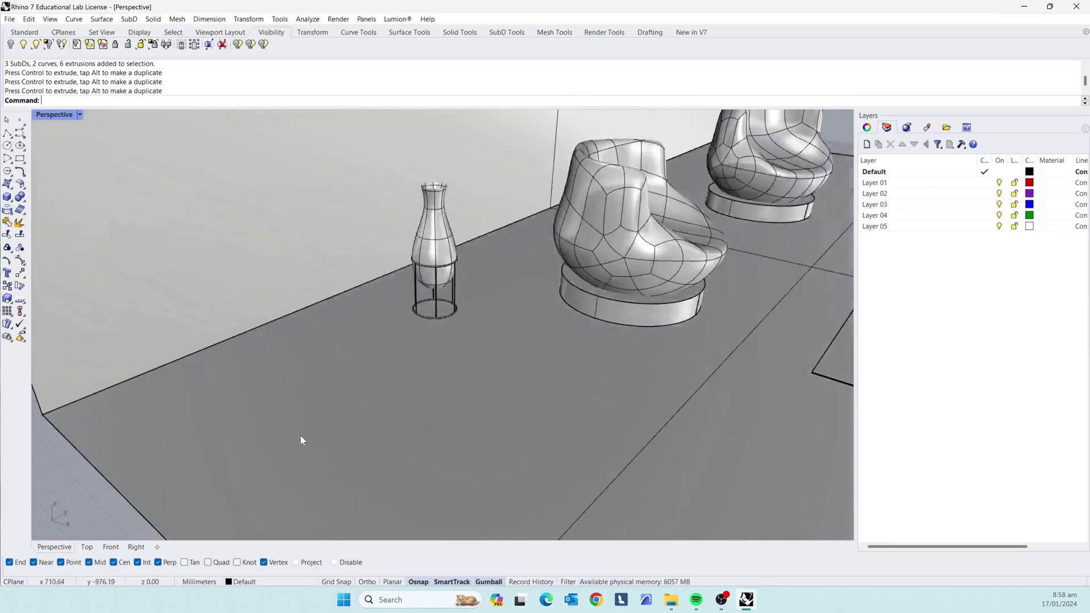
pyautogui.click(6, 197)
pyautogui.scroll(-5, 370, 357)
pyautogui.scroll(10, 408, 431)
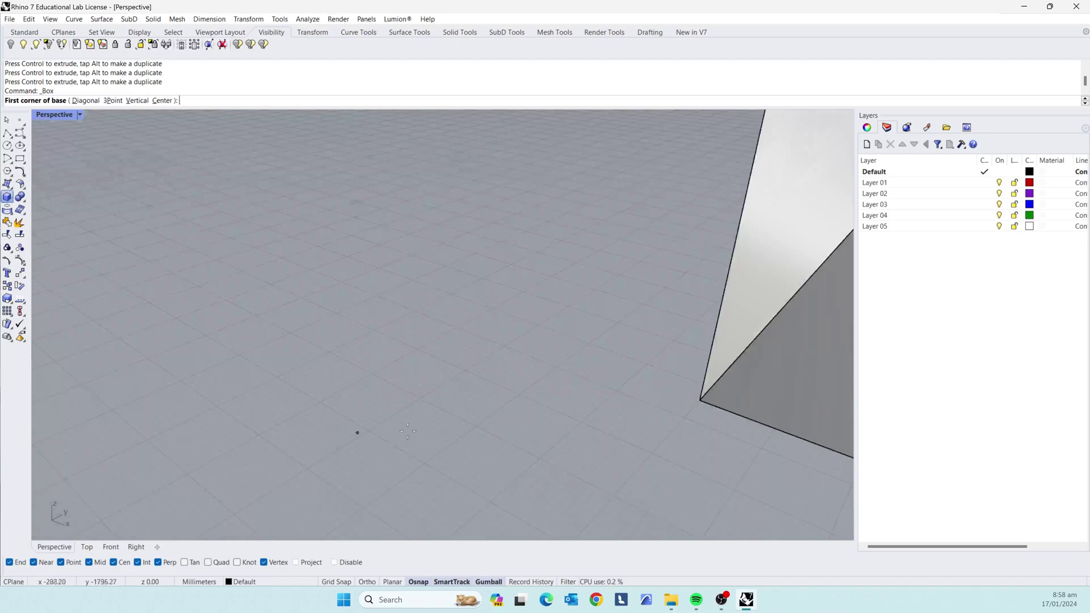
pyautogui.click(701, 400)
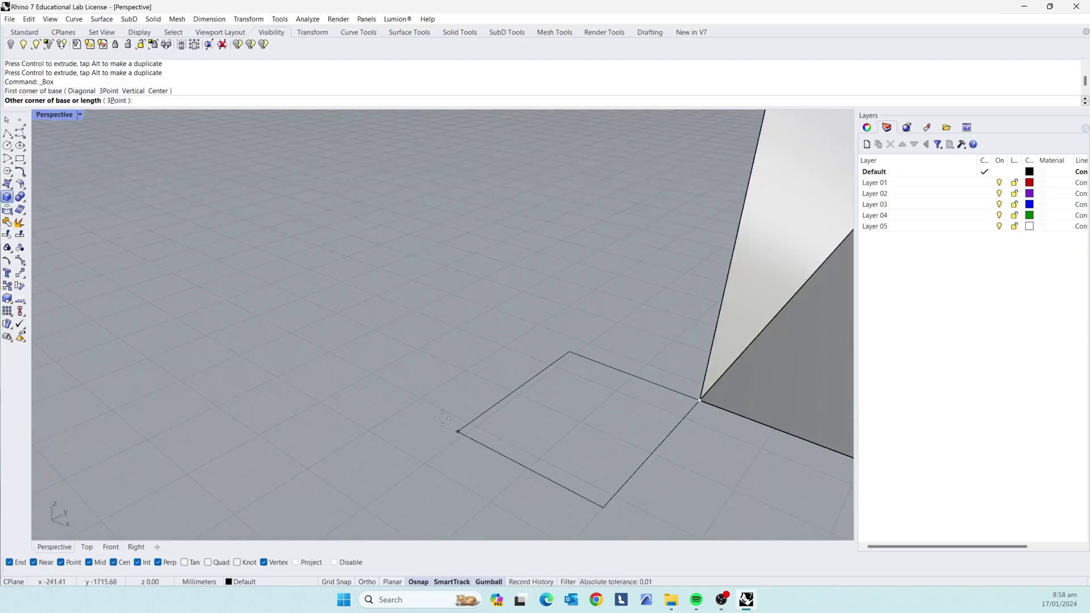
pyautogui.scroll(-5, 483, 429)
pyautogui.scroll(2, 550, 422)
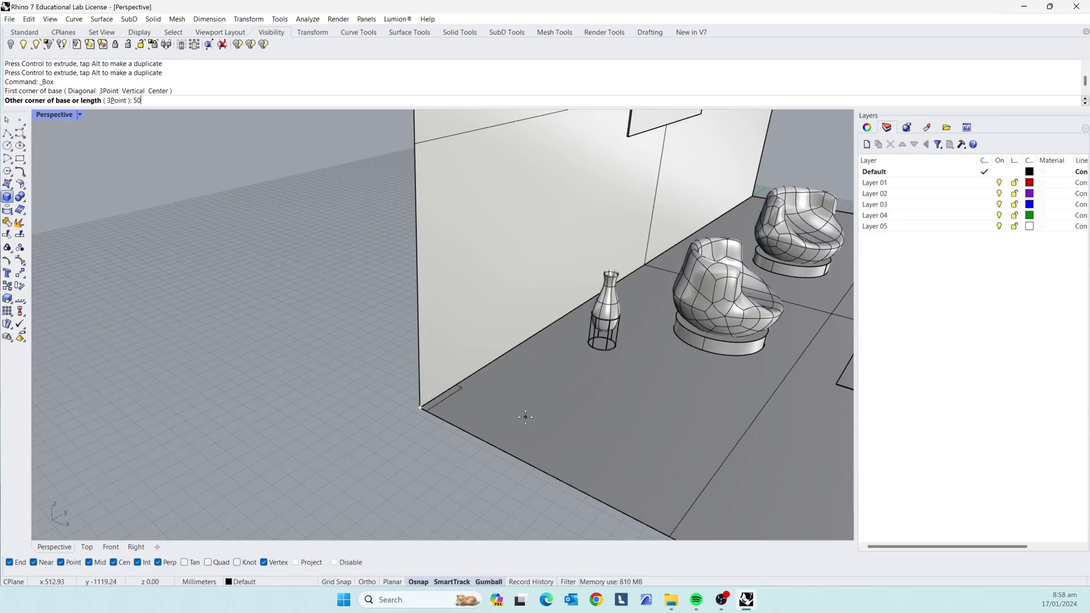
pyautogui.press('Return')
# Step: Extend the box's width to the wall's opposite bottom corner and set its height to 1000 mm
pyautogui.scroll(-5, 548, 373)
pyautogui.scroll(4, 653, 284)
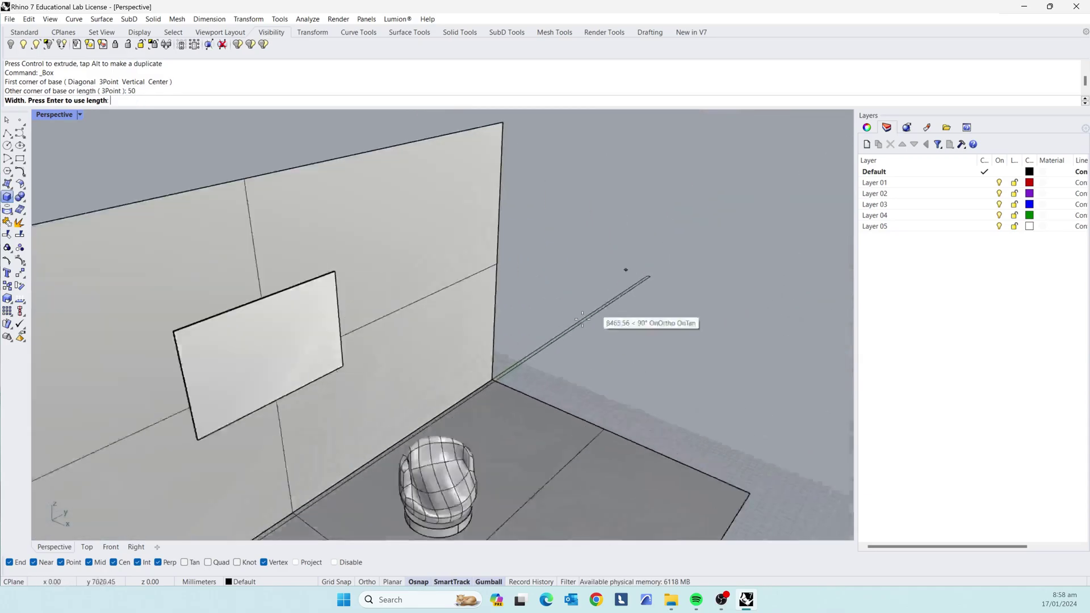
pyautogui.scroll(3, 462, 405)
pyautogui.click(471, 390)
pyautogui.scroll(-4, 448, 346)
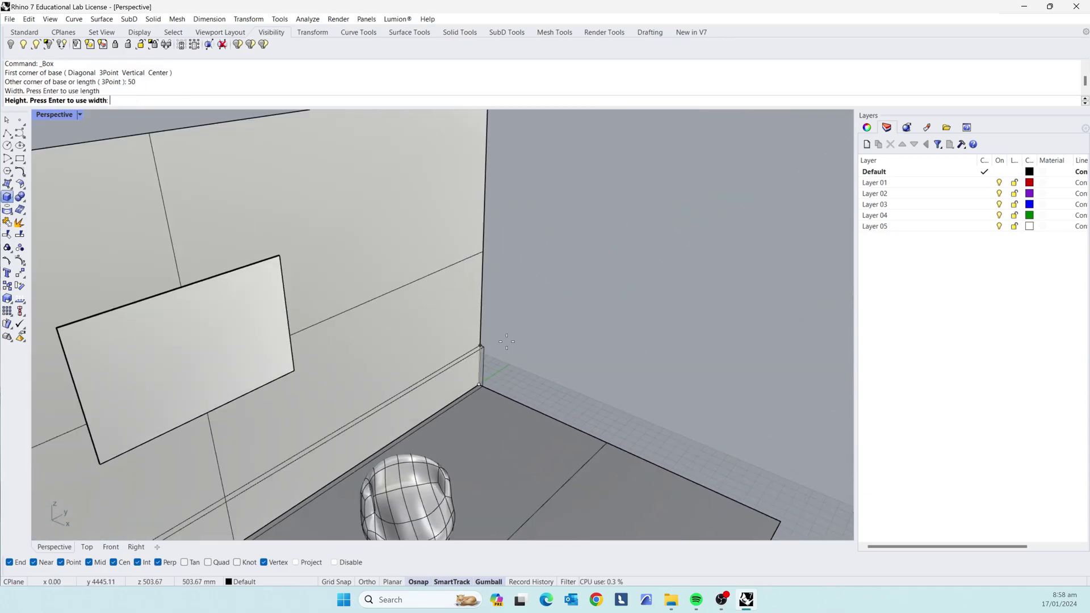
pyautogui.moveTo(457, 322); pyautogui.dragTo(396, 283, button='right')
pyautogui.scroll(-2, 399, 285)
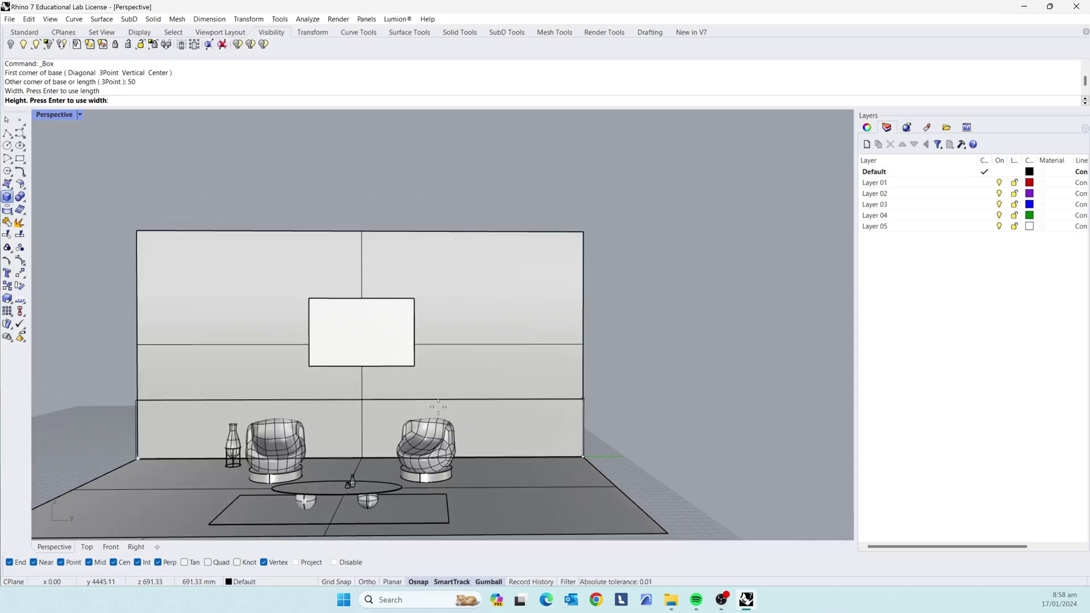
pyautogui.write('1000')
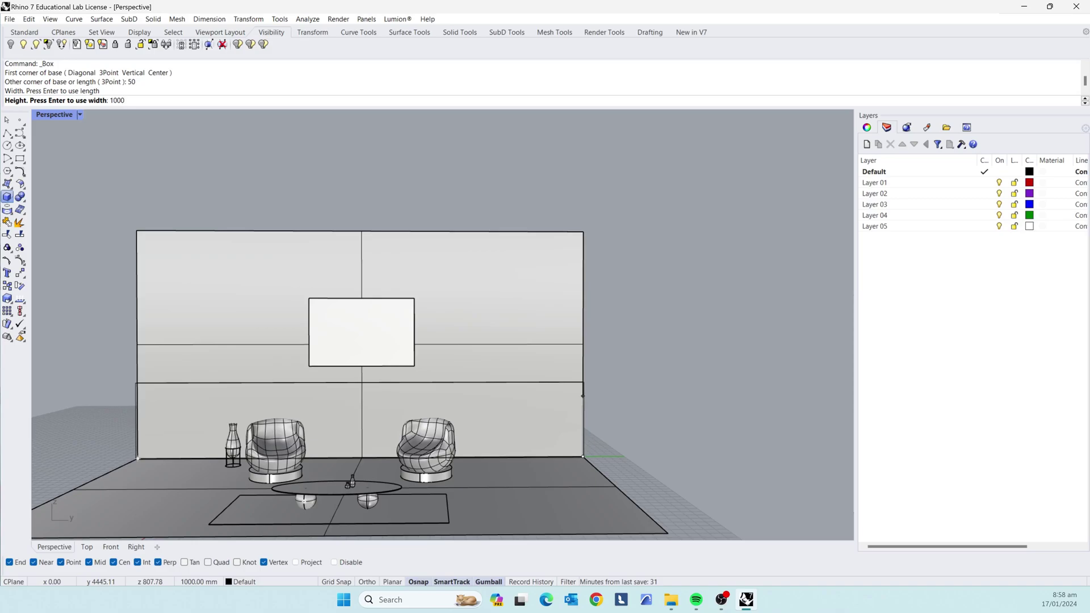
pyautogui.press('Return')
# Step: Examine the low wall panel and its top edge from several angles
pyautogui.scroll(-2, 589, 391)
pyautogui.scroll(2, 460, 393)
pyautogui.moveTo(337, 398); pyautogui.dragTo(295, 411, button='right')
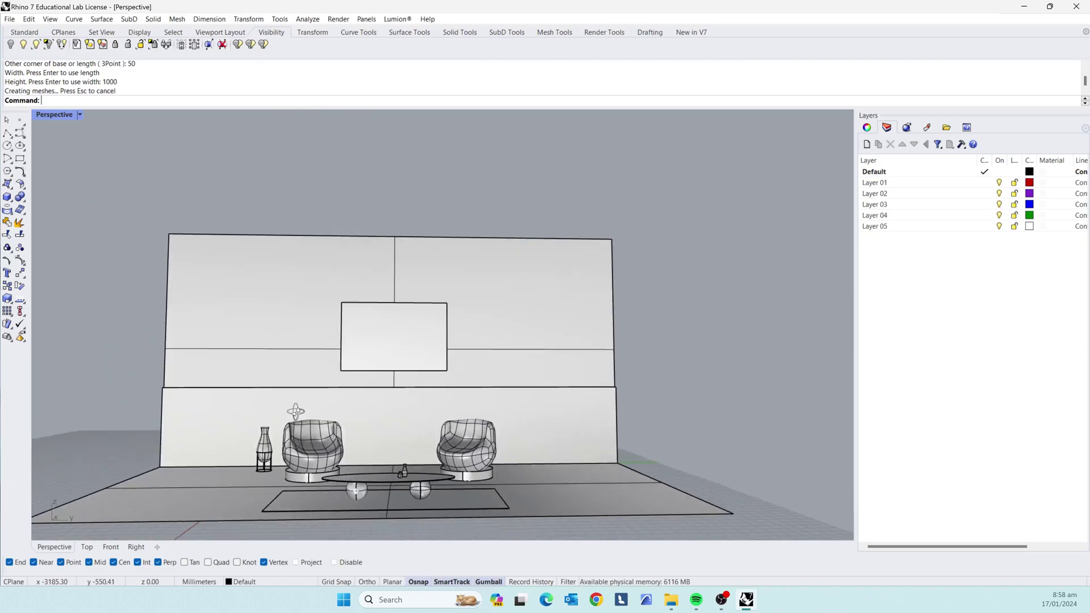
pyautogui.scroll(-2, 295, 411)
pyautogui.scroll(3, 402, 408)
pyautogui.moveTo(402, 407); pyautogui.dragTo(519, 373, button='right')
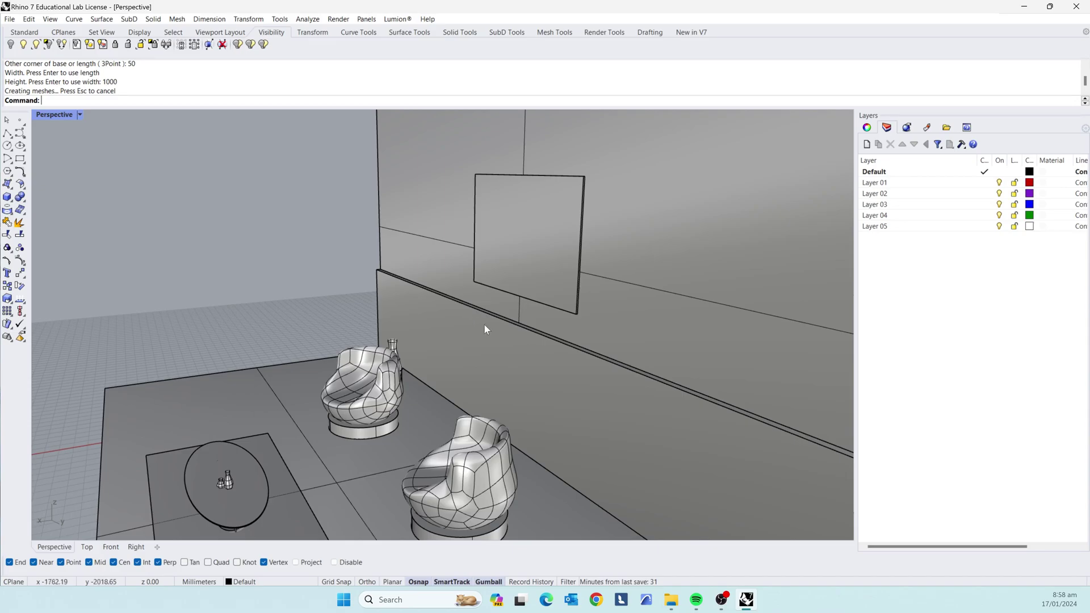
pyautogui.moveTo(485, 326); pyautogui.dragTo(508, 338, button='right')
pyautogui.scroll(8, 325, 302)
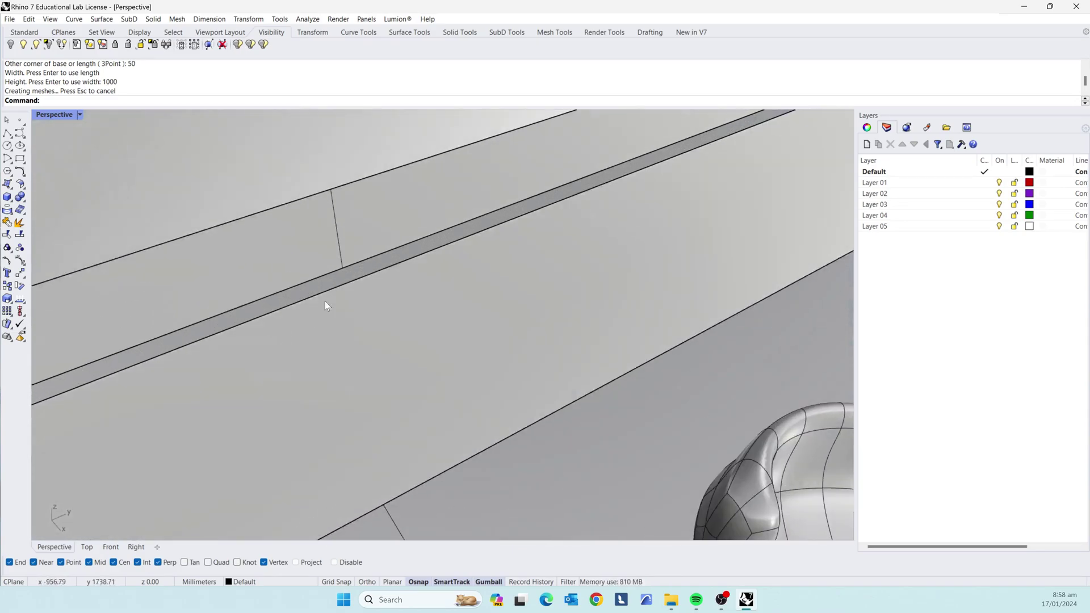
pyautogui.scroll(5, 332, 275)
pyautogui.scroll(-6, 439, 275)
pyautogui.scroll(7, 343, 278)
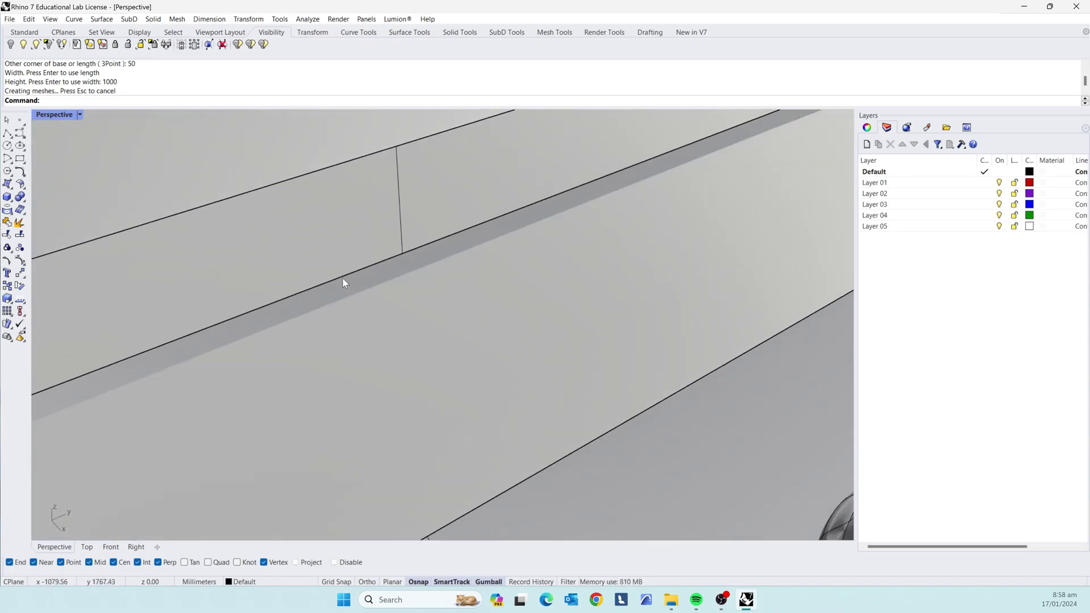
# Step: Try extruding the top face of the low wall panel upward by 50 mm, and undo the extrusion
pyautogui.keyDown('ctrl'); pyautogui.keyDown('shift'); pyautogui.click(396, 274); pyautogui.keyUp('shift'); pyautogui.keyUp('ctrl')
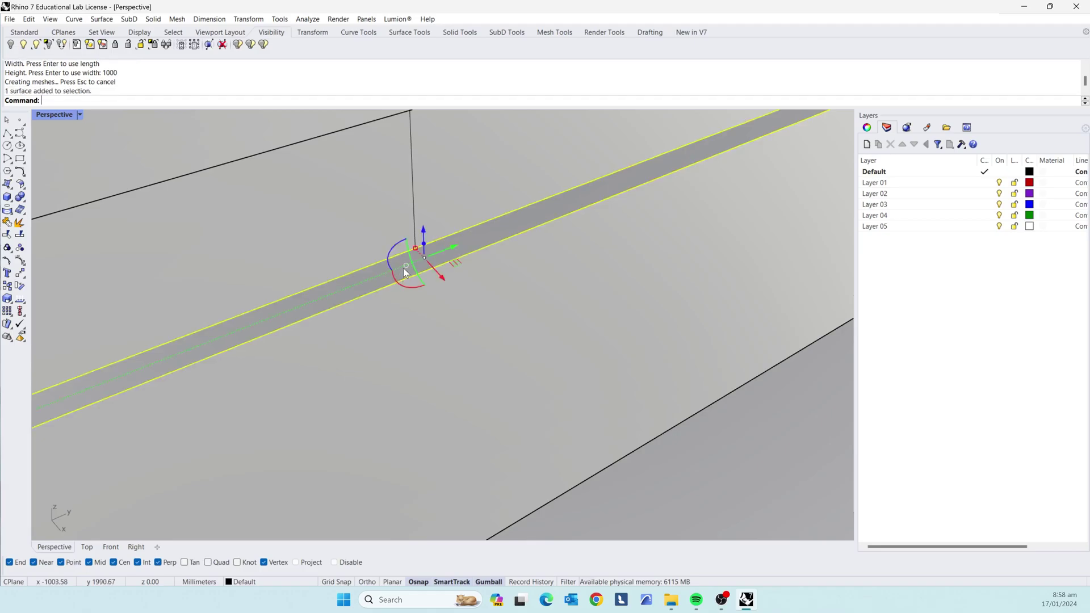
pyautogui.click(424, 244)
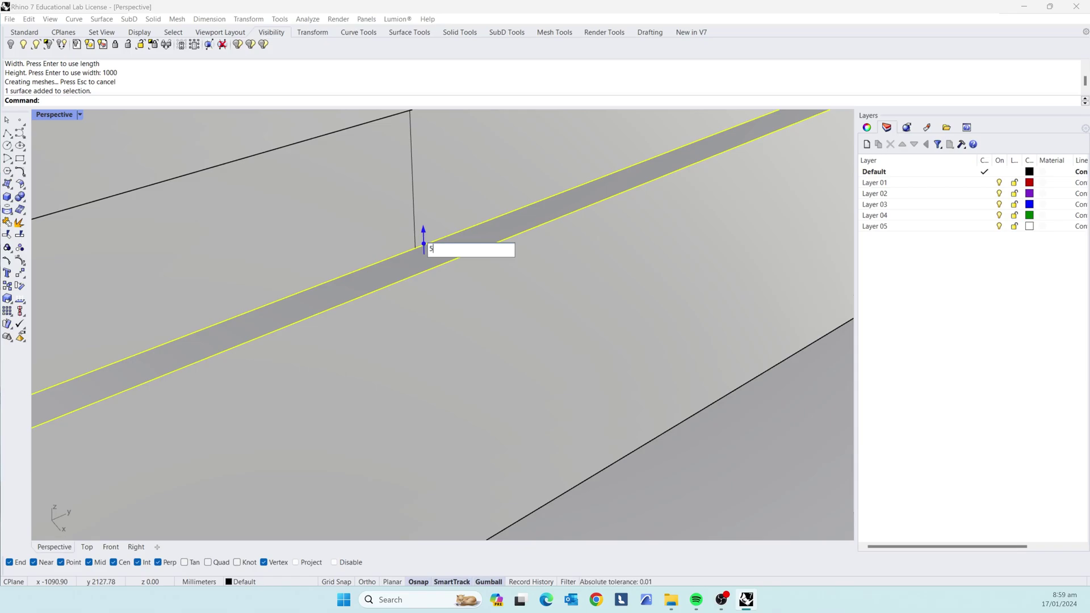
pyautogui.press('Return')
pyautogui.scroll(-4, 437, 239)
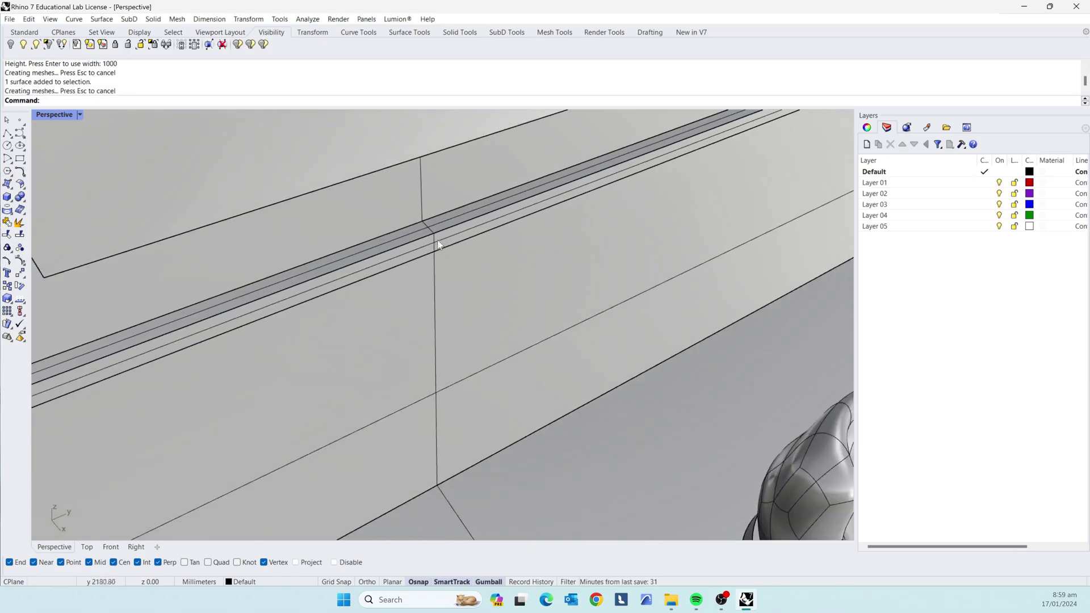
pyautogui.scroll(2, 430, 257)
pyautogui.hotkey('ctrl', 'z')
# Step: Select the low wall panel's top face and extrude it upward by 100 mm
pyautogui.moveTo(447, 275); pyautogui.dragTo(432, 247, button='right')
pyautogui.click(432, 247)
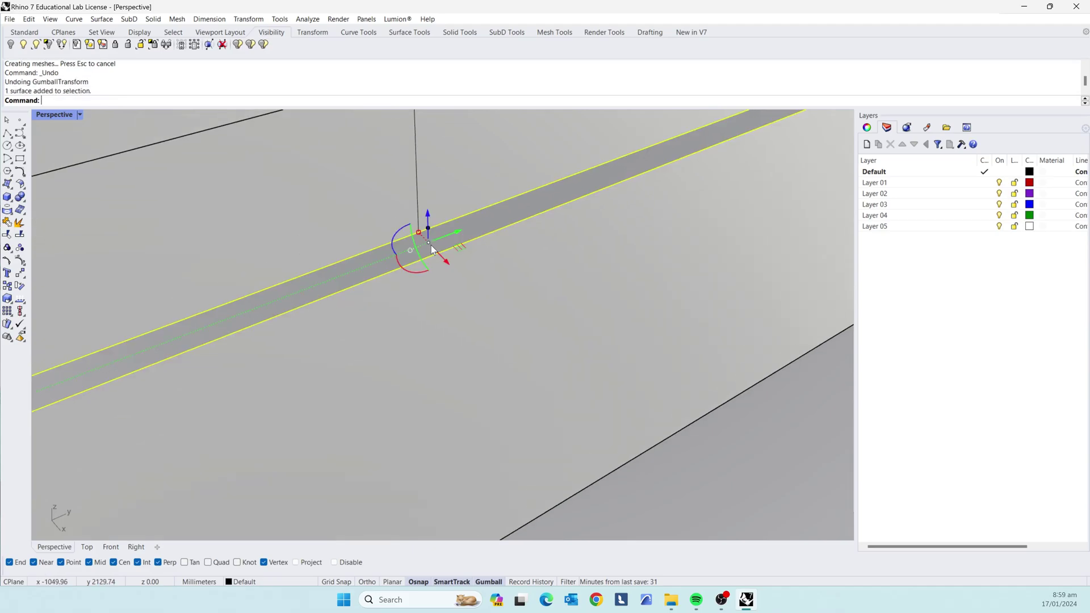
pyautogui.click(429, 229)
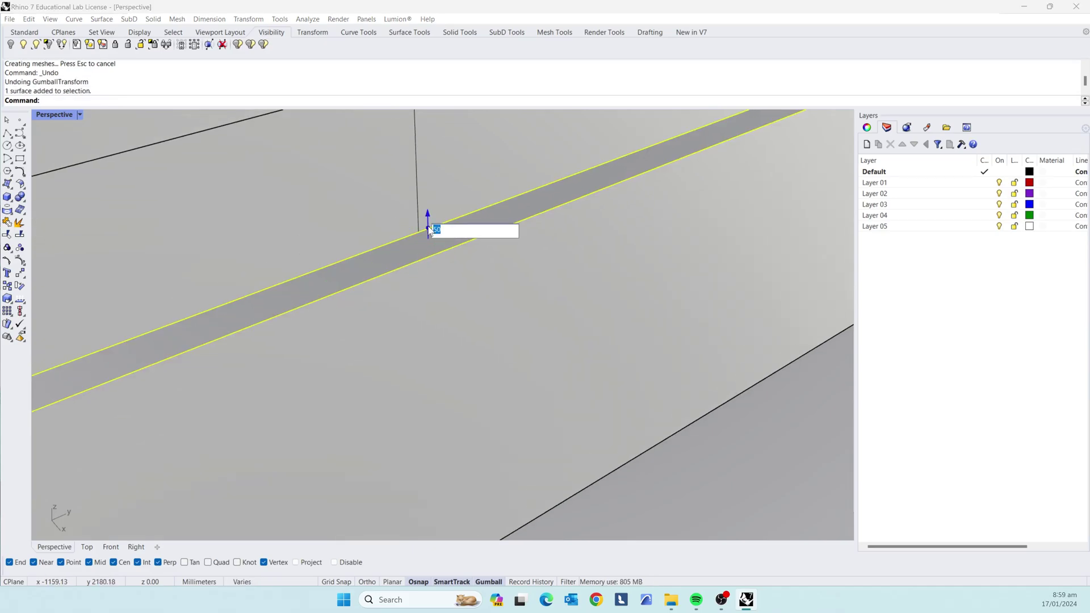
pyautogui.write('100')
pyautogui.press('Return')
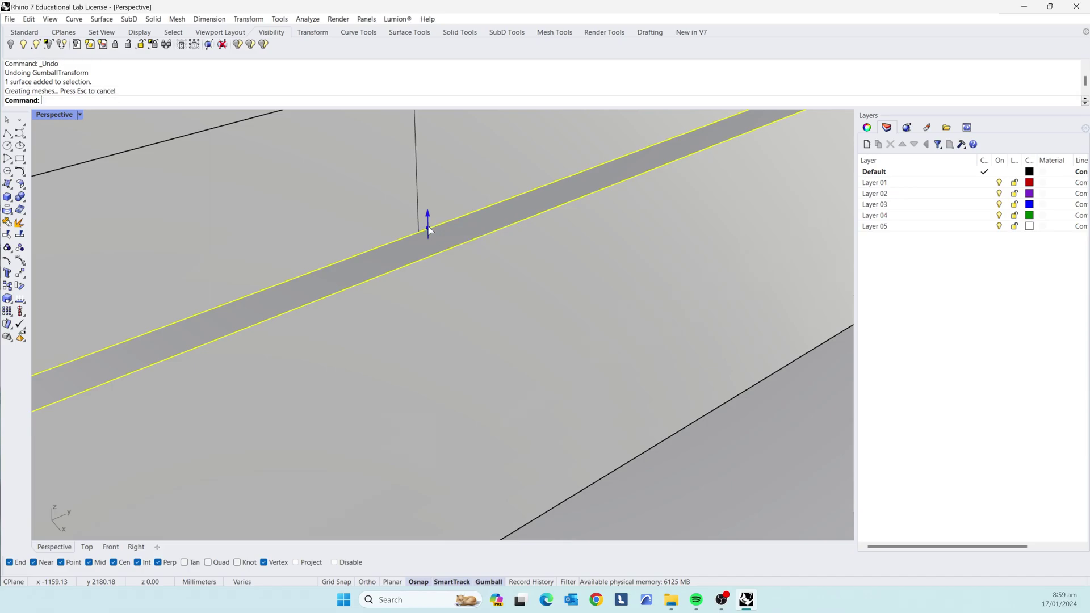
# Step: Select the front face of the extruded top strip and move it outward from the wall to form a projecting ledge
pyautogui.moveTo(421, 224); pyautogui.dragTo(438, 248, button='right')
pyautogui.click(438, 248)
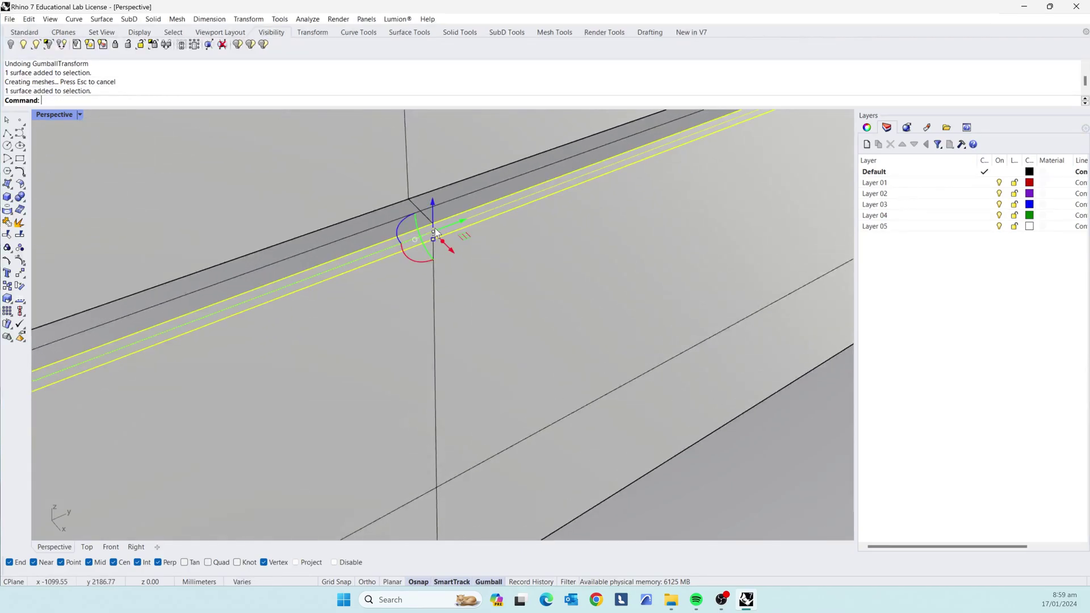
pyautogui.click(452, 253)
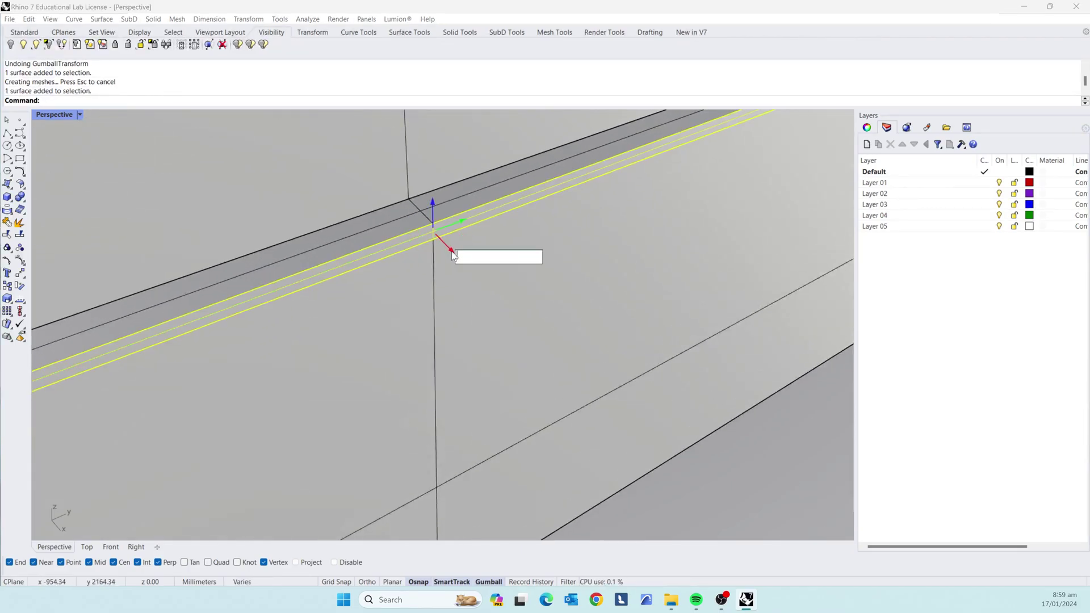
pyautogui.press('Return')
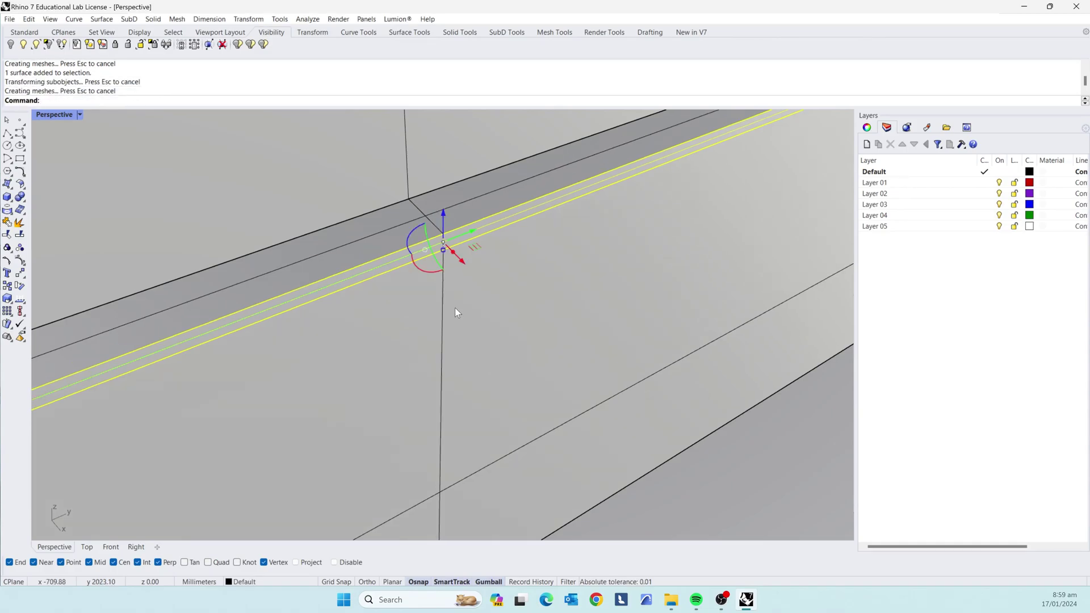
# Step: Select the front face of the top strip and move it outward from the wall by 20 mm
pyautogui.scroll(-10, 457, 313)
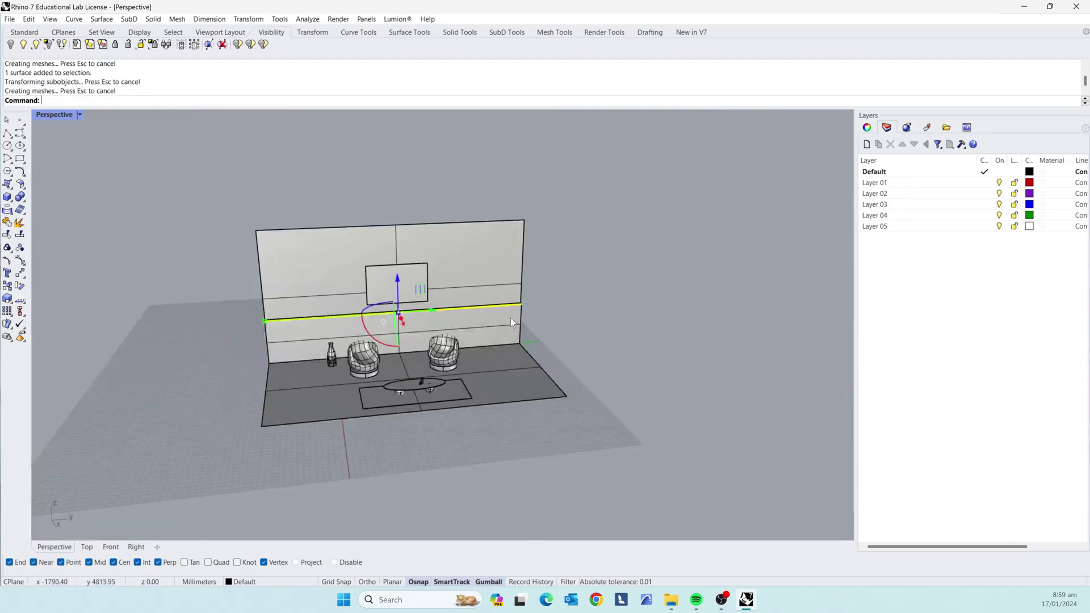
pyautogui.press('Escape')
pyautogui.scroll(10, 545, 321)
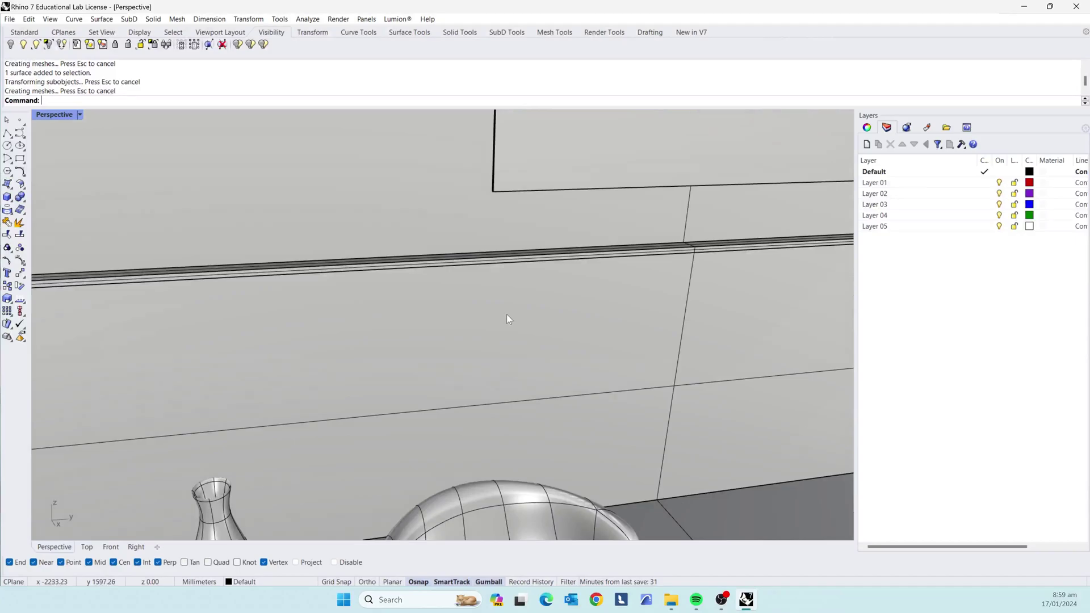
pyautogui.moveTo(508, 318); pyautogui.dragTo(639, 290, button='right')
pyautogui.scroll(4, 329, 302)
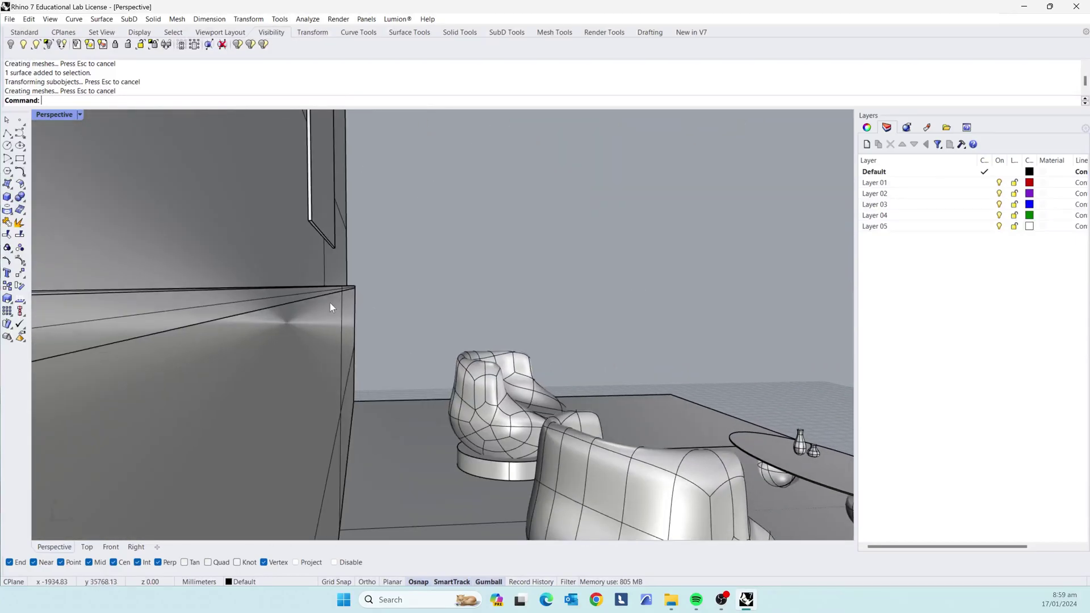
pyautogui.click(294, 296)
pyautogui.click(390, 285)
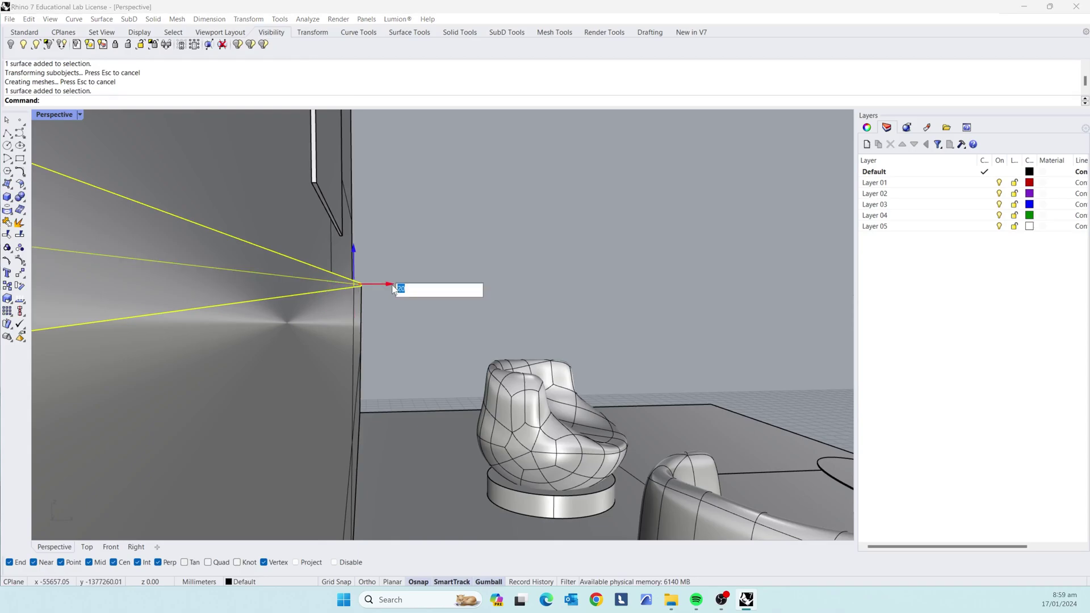
pyautogui.press('Return')
# Step: Undo the last two outward moves of the top strip's front face
pyautogui.click(478, 296)
pyautogui.moveTo(478, 297); pyautogui.dragTo(352, 380, button='right')
pyautogui.scroll(-5, 368, 379)
pyautogui.hotkey('ctrl', 'z')
pyautogui.hotkey('ctrl', 'z')
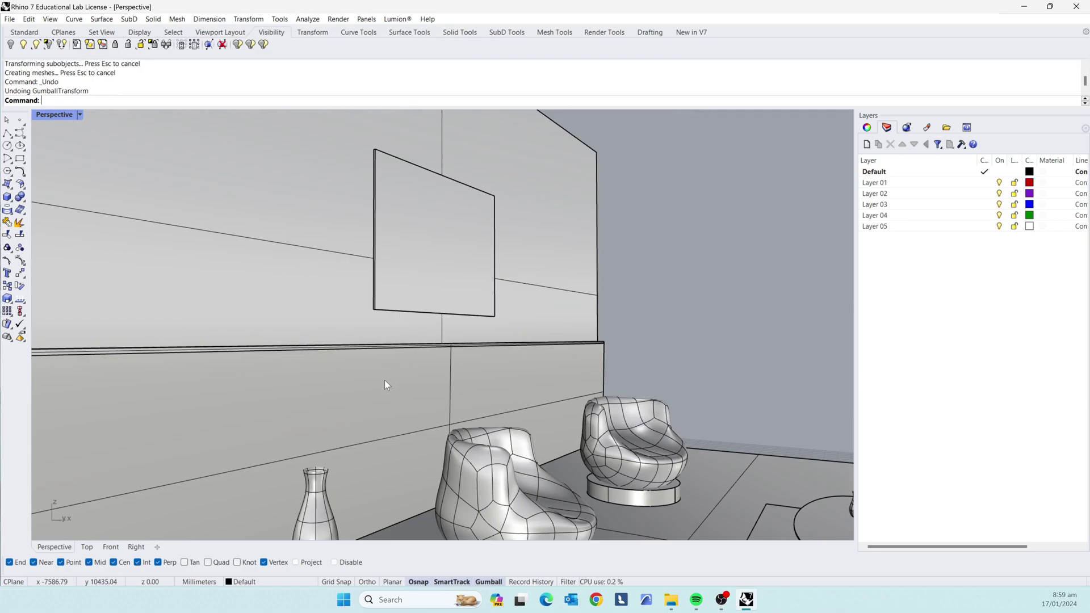
# Step: Select the top strip to check whether it is joined to the wall panel, and undo the upward extrusion of the panel's top face
pyautogui.scroll(5, 436, 355)
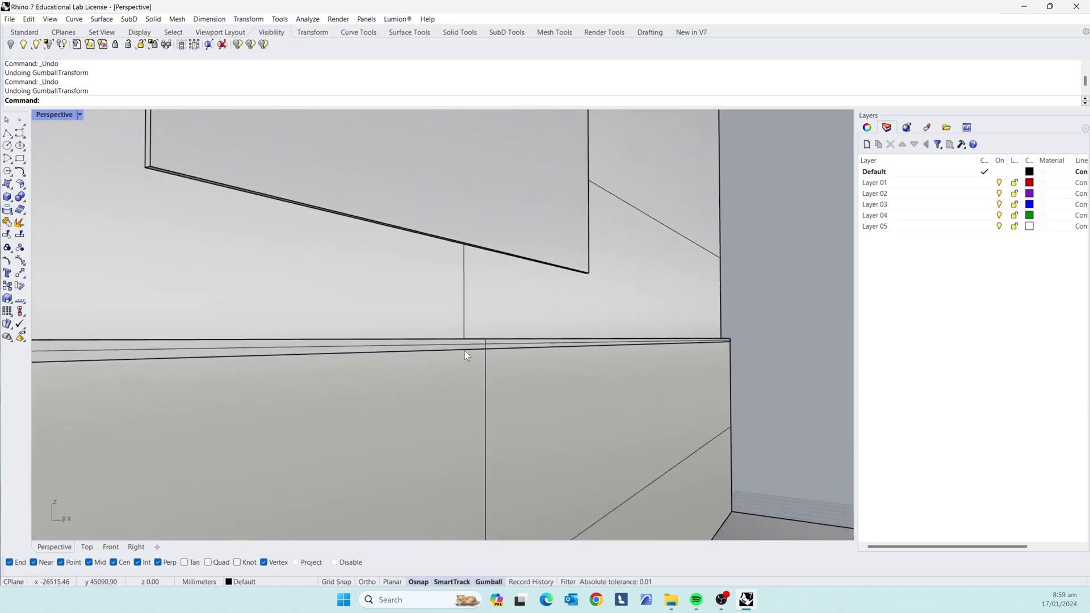
pyautogui.click(474, 348)
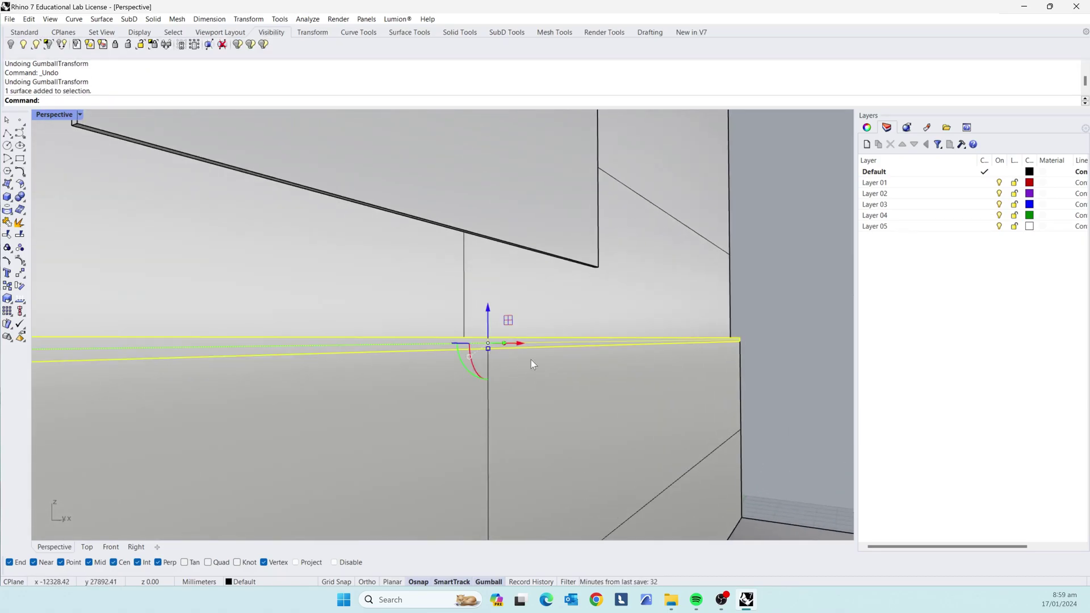
pyautogui.moveTo(530, 359); pyautogui.dragTo(588, 405, button='right')
pyautogui.scroll(-1, 588, 405)
pyautogui.click(561, 281)
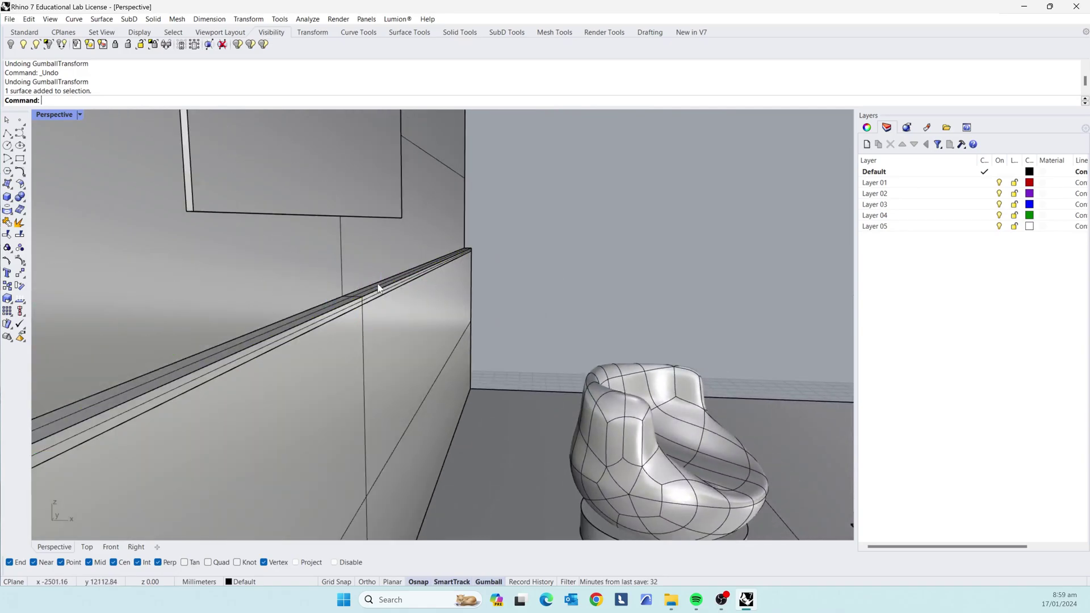
pyautogui.click(379, 288)
pyautogui.click(577, 268)
pyautogui.scroll(2, 341, 301)
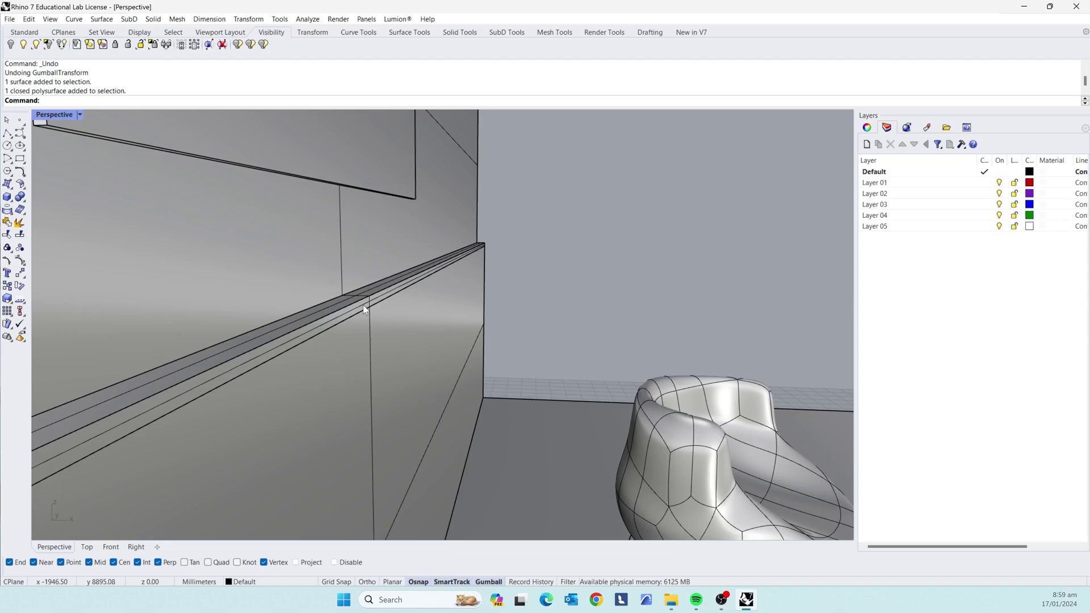
pyautogui.click(367, 306)
pyautogui.click(494, 281)
pyautogui.click(364, 304)
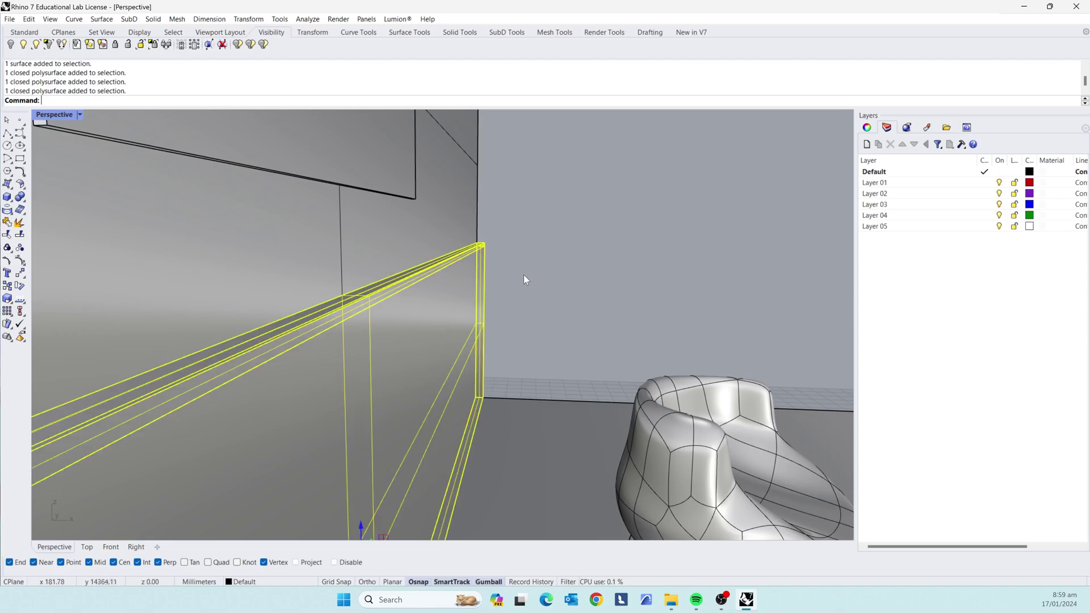
pyautogui.hotkey('ctrl', 'z')
# Step: Select the top face of the low wall panel and extrude it upward by 20 mm as a separate strip
pyautogui.moveTo(598, 292); pyautogui.dragTo(458, 376, button='right')
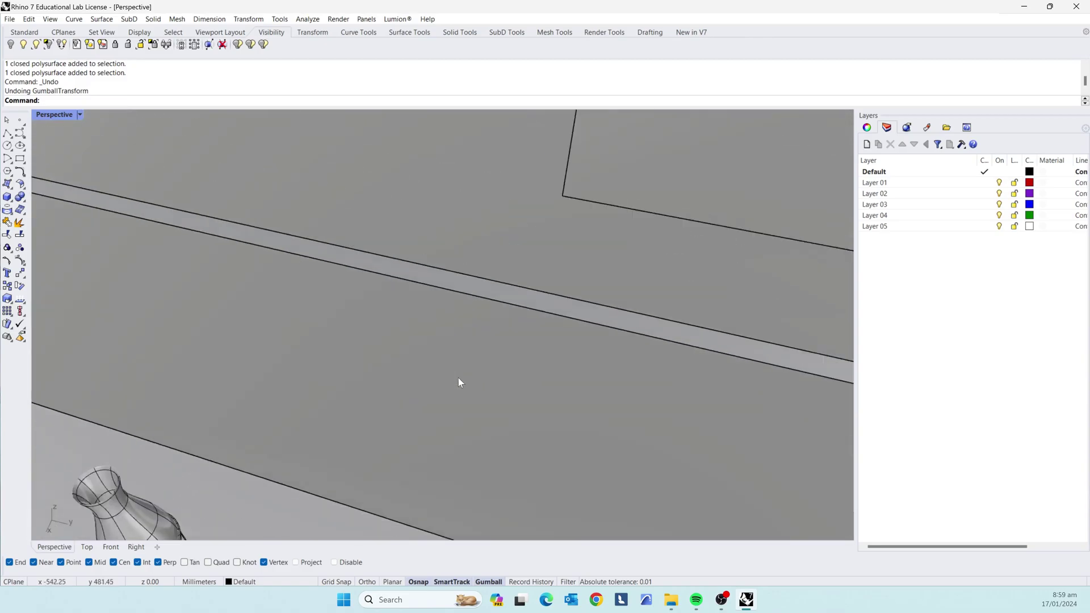
pyautogui.scroll(-10, 522, 375)
pyautogui.scroll(4, 636, 369)
pyautogui.moveTo(545, 379); pyautogui.dragTo(609, 389, button='right')
pyautogui.scroll(3, 559, 315)
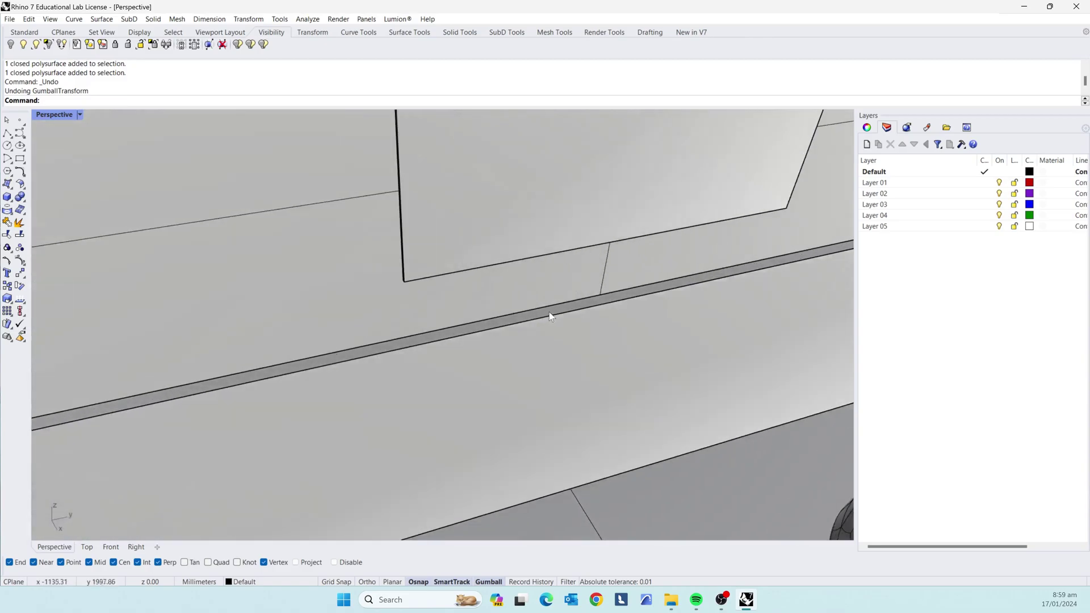
pyautogui.scroll(5, 553, 312)
pyautogui.click(568, 306)
pyautogui.moveTo(576, 327); pyautogui.dragTo(611, 302, button='right')
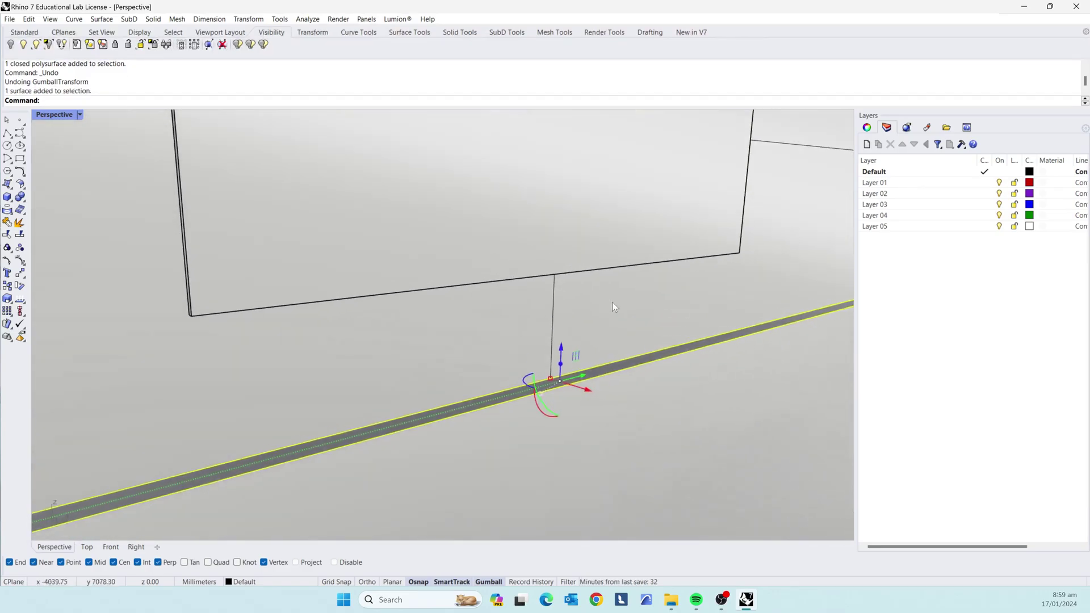
pyautogui.scroll(1, 575, 367)
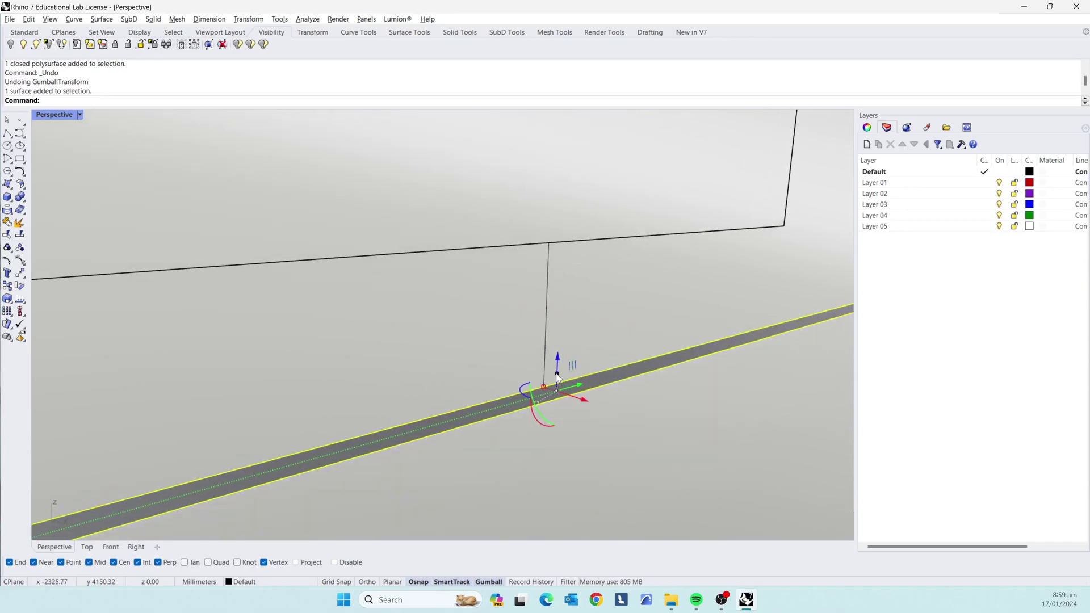
pyautogui.click(556, 376)
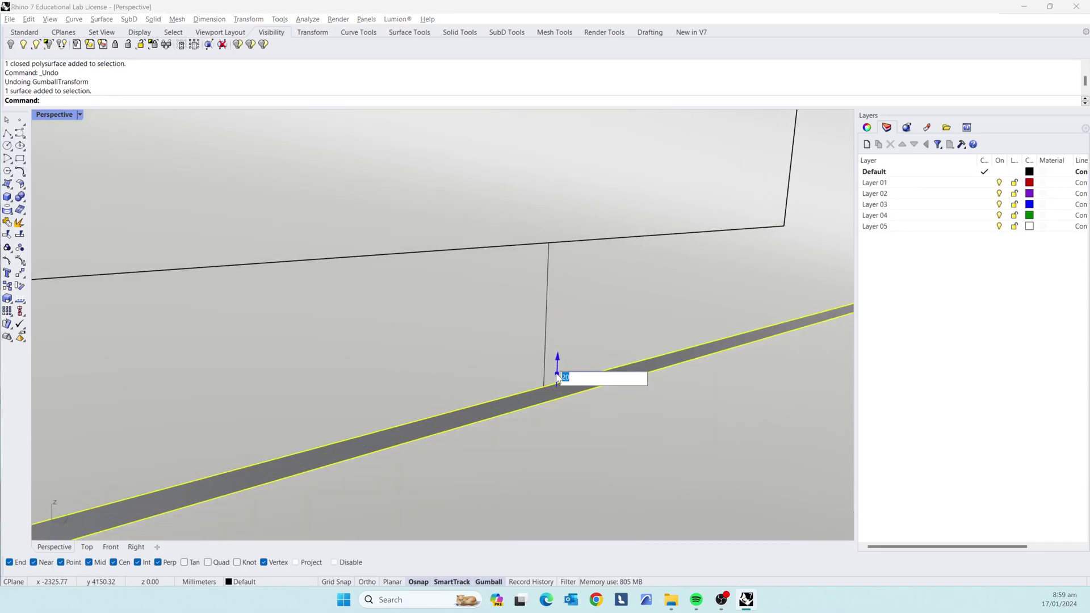
pyautogui.press('Return')
# Step: Select the new strip at the wall's end to check whether it is a separate solid from the panel
pyautogui.scroll(-4, 574, 388)
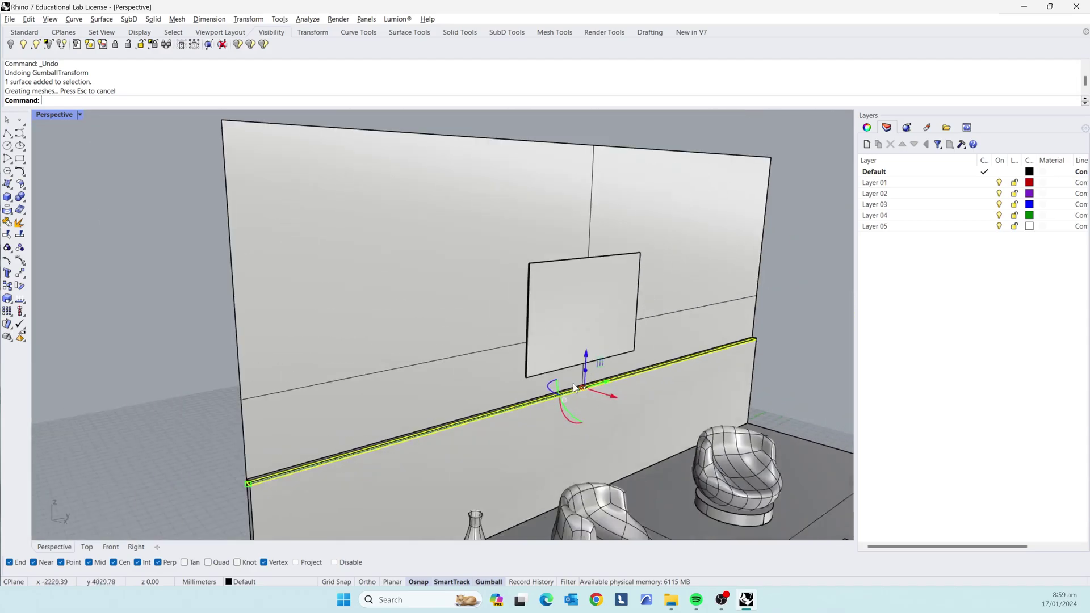
pyautogui.click(796, 352)
pyautogui.scroll(4, 796, 346)
pyautogui.click(763, 340)
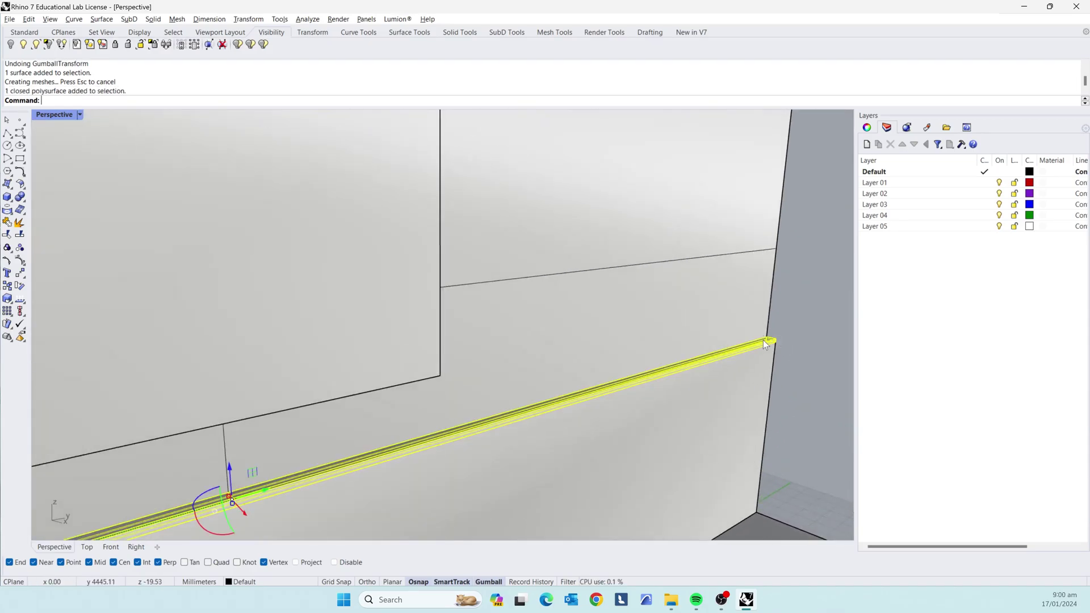
pyautogui.scroll(-4, 760, 335)
pyautogui.scroll(2, 732, 346)
pyautogui.scroll(-3, 755, 352)
pyautogui.click(791, 341)
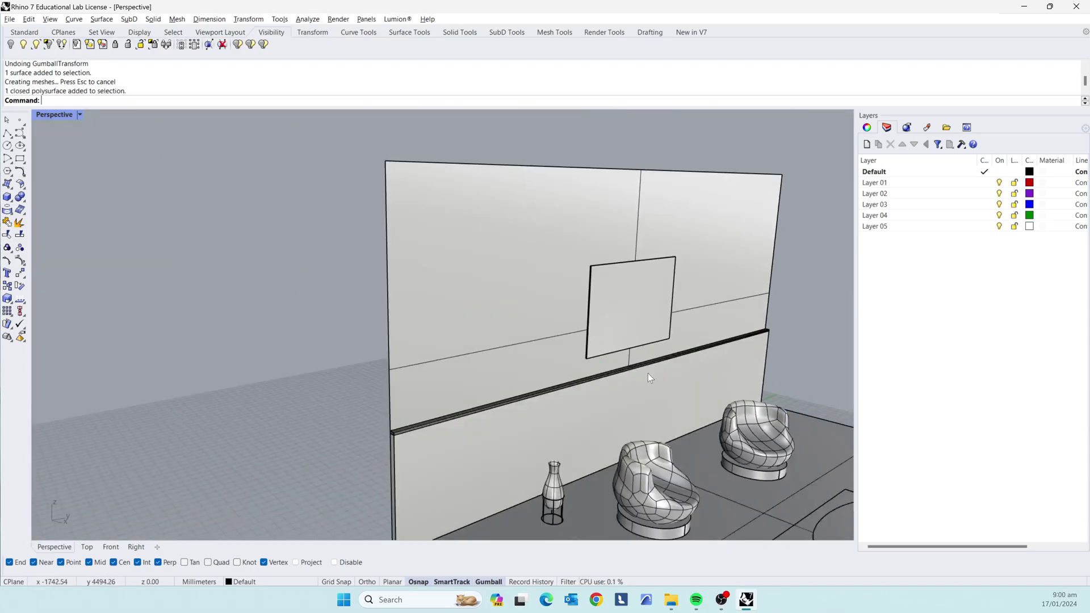
# Step: Move the front face of the separate strip outward from the wall by 20 mm to form a ledge overhanging the panel
pyautogui.scroll(5, 648, 373)
pyautogui.click(665, 335)
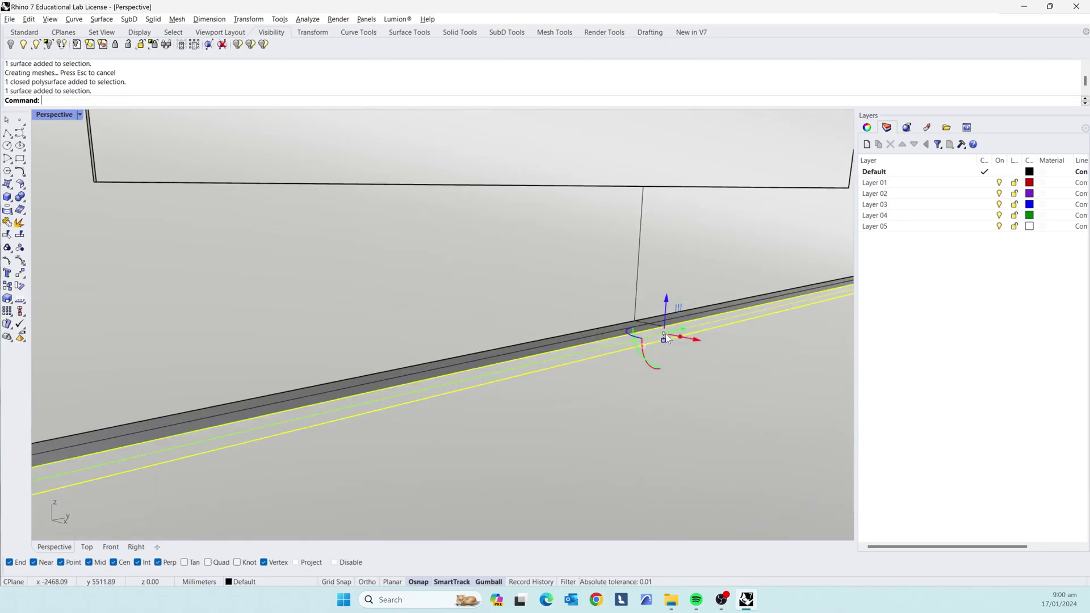
pyautogui.click(689, 340)
pyautogui.press('Return')
pyautogui.scroll(-2, 606, 290)
pyautogui.moveTo(606, 291); pyautogui.dragTo(399, 418, button='right')
pyautogui.click(628, 419)
# Step: Start a box with its first corner where the ledge's underside meets the panel's front edge at one end of the wall
pyautogui.scroll(-15, 401, 418)
pyautogui.scroll(5, 543, 456)
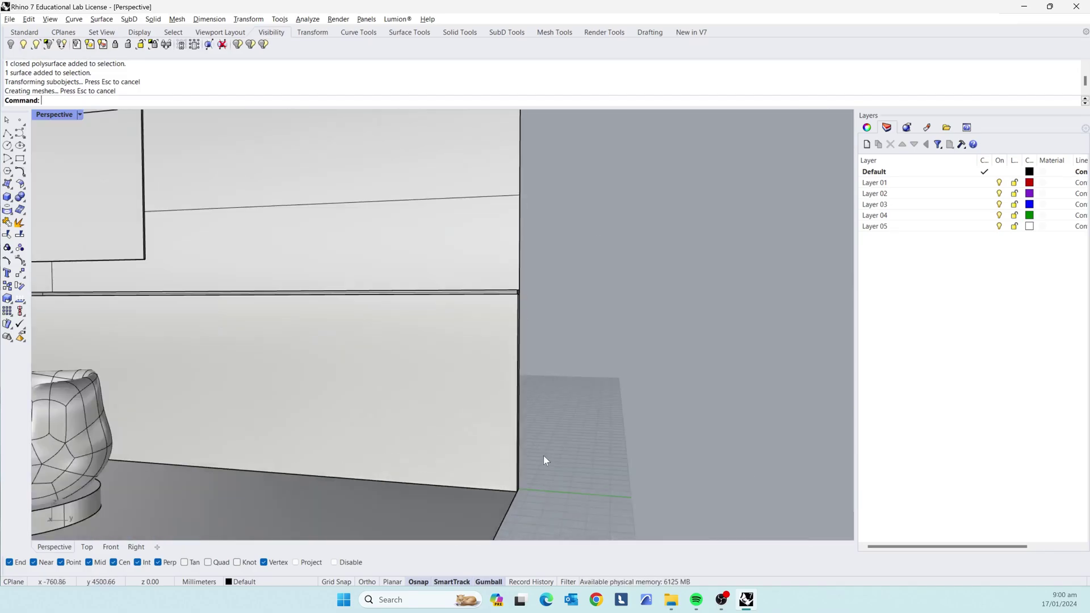
pyautogui.moveTo(545, 458); pyautogui.dragTo(445, 440, button='right')
pyautogui.scroll(5, 348, 276)
pyautogui.scroll(2, 348, 272)
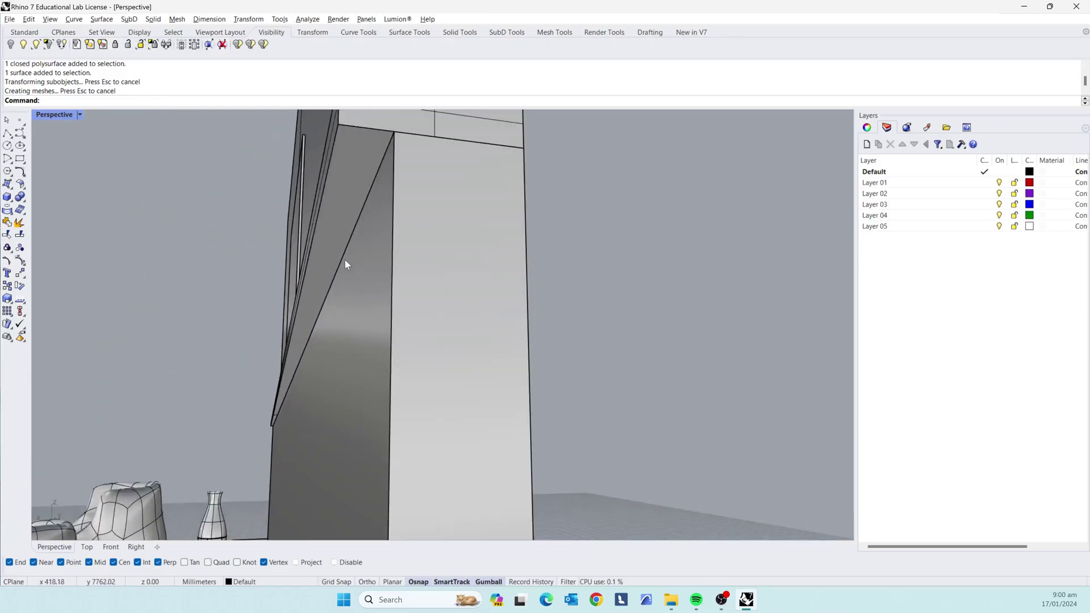
pyautogui.moveTo(473, 297)
pyautogui.mouseDown(button='right')
pyautogui.moveTo(440, 302)
pyautogui.moveTo(453, 282)
pyautogui.moveTo(453, 292)
pyautogui.mouseUp(button='right')
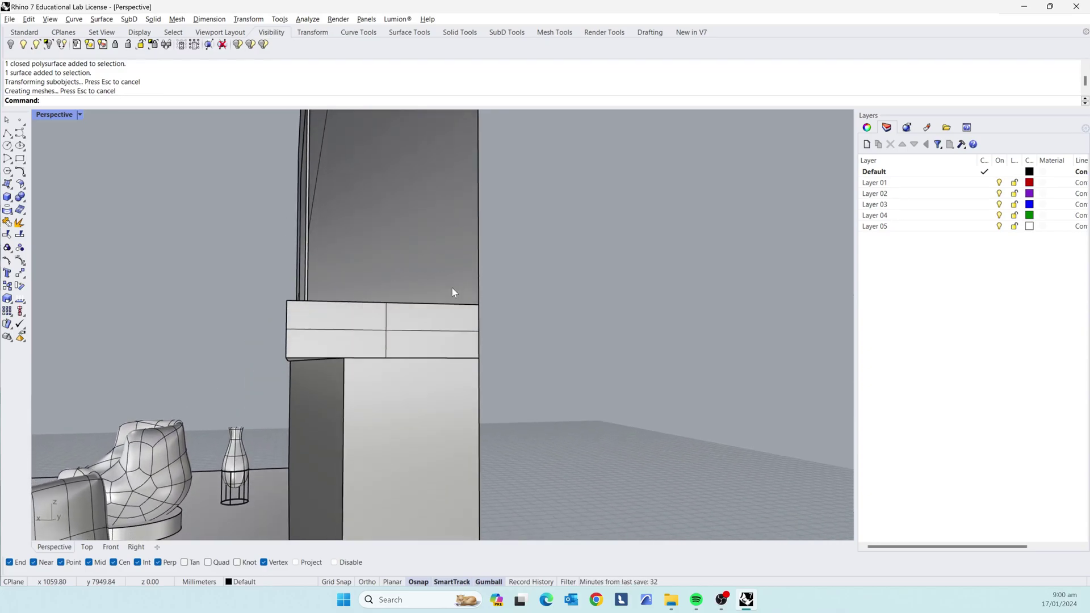
pyautogui.click(7, 196)
pyautogui.scroll(6, 294, 360)
pyautogui.scroll(-6, 309, 360)
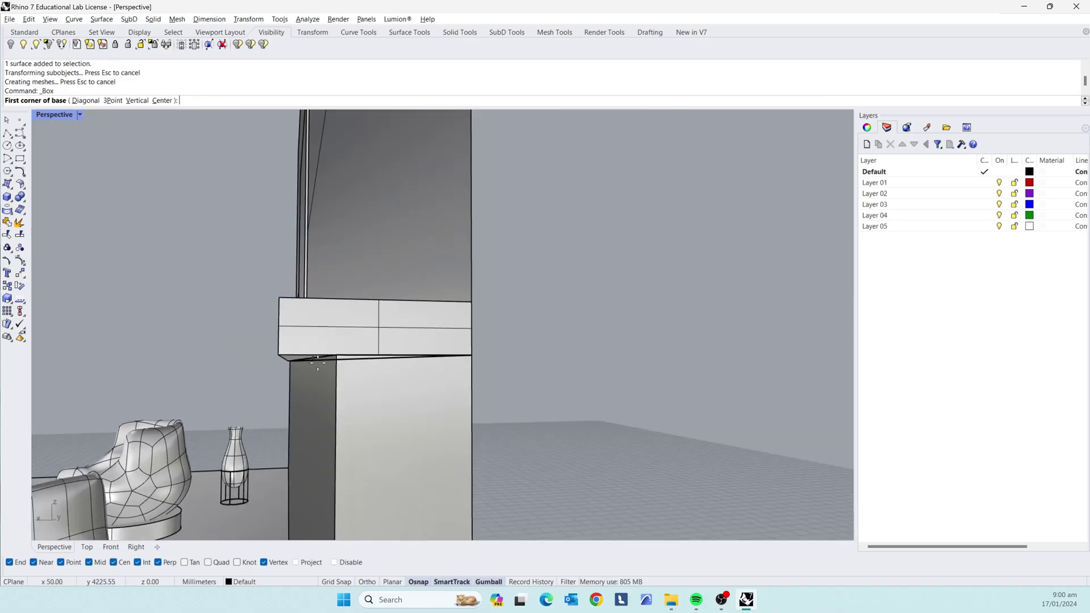
pyautogui.scroll(5, 317, 360)
pyautogui.scroll(-2, 317, 360)
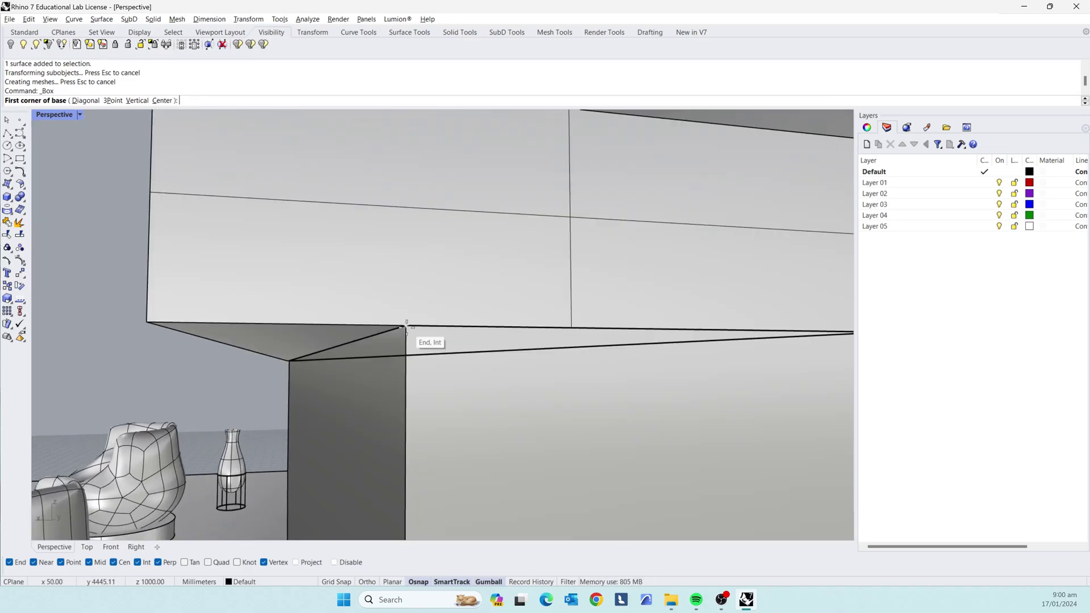
pyautogui.click(406, 327)
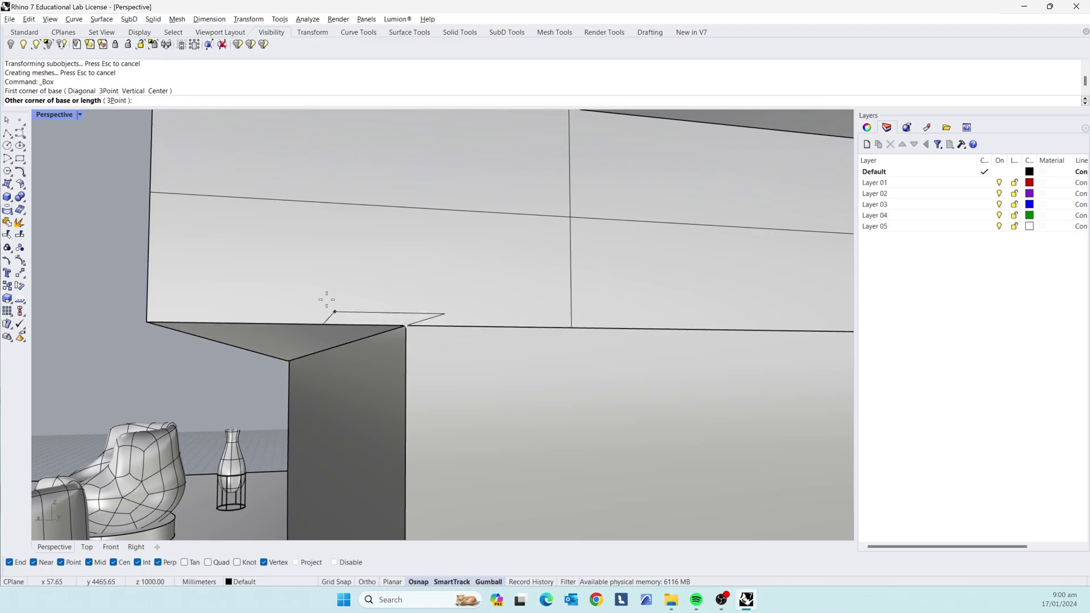
# Step: Finish the box along the ledge's underside to the wall's opposite end, about 6 mm wide and 5 mm high
pyautogui.scroll(-3, 408, 341)
pyautogui.moveTo(244, 410); pyautogui.dragTo(635, 341, button='right')
pyautogui.scroll(-5, 503, 326)
pyautogui.scroll(-7, 431, 392)
pyautogui.moveTo(537, 389); pyautogui.dragTo(315, 405, button='right')
pyautogui.scroll(7, 306, 420)
pyautogui.scroll(-7, 369, 406)
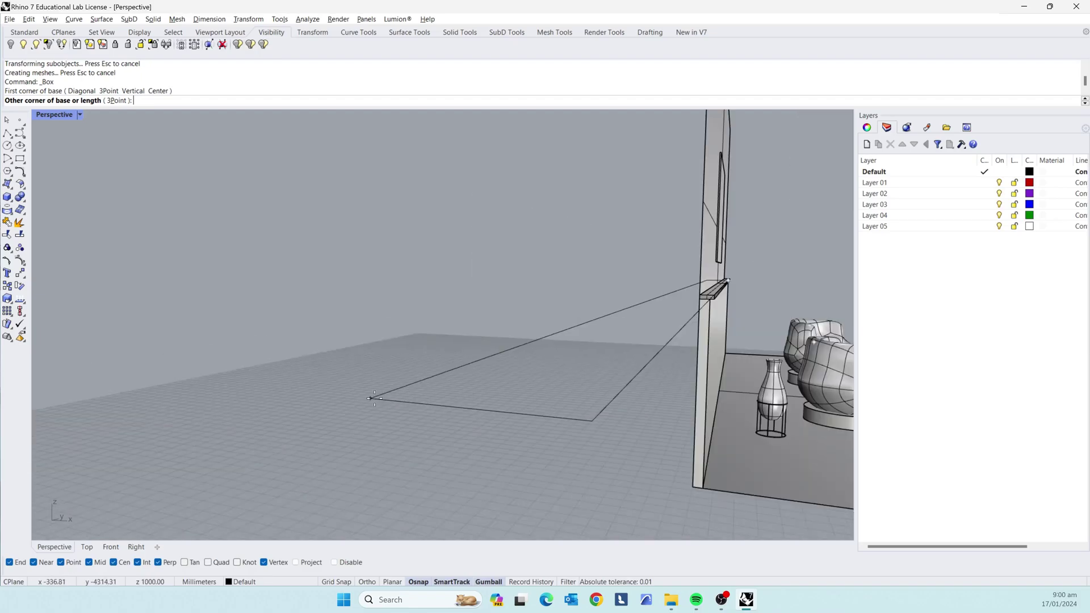
pyautogui.scroll(6, 511, 329)
pyautogui.scroll(-3, 516, 313)
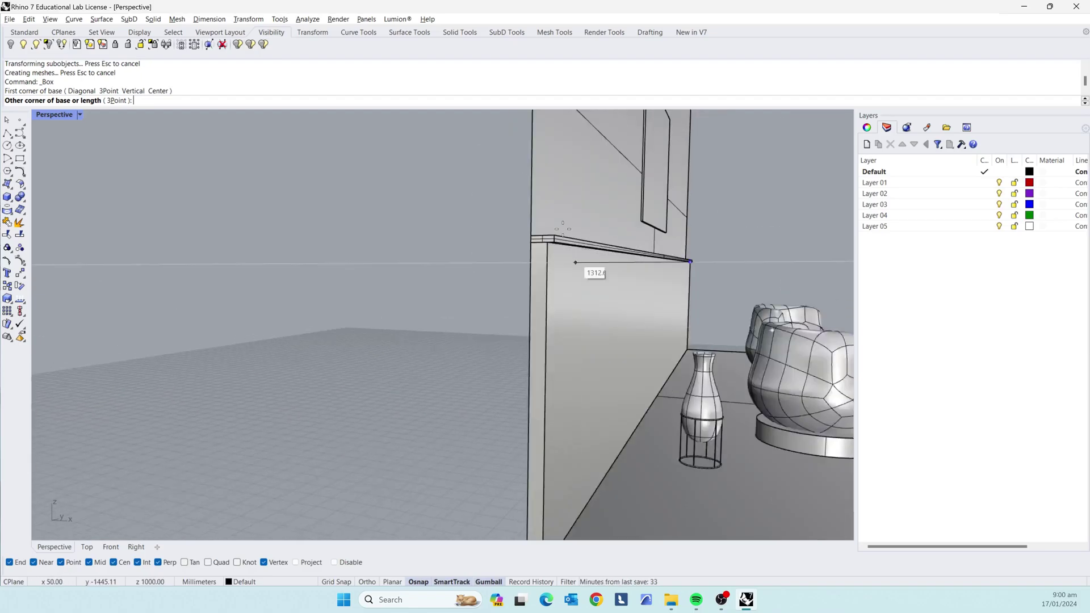
pyautogui.scroll(4, 568, 261)
pyautogui.scroll(-3, 579, 279)
pyautogui.scroll(2, 574, 301)
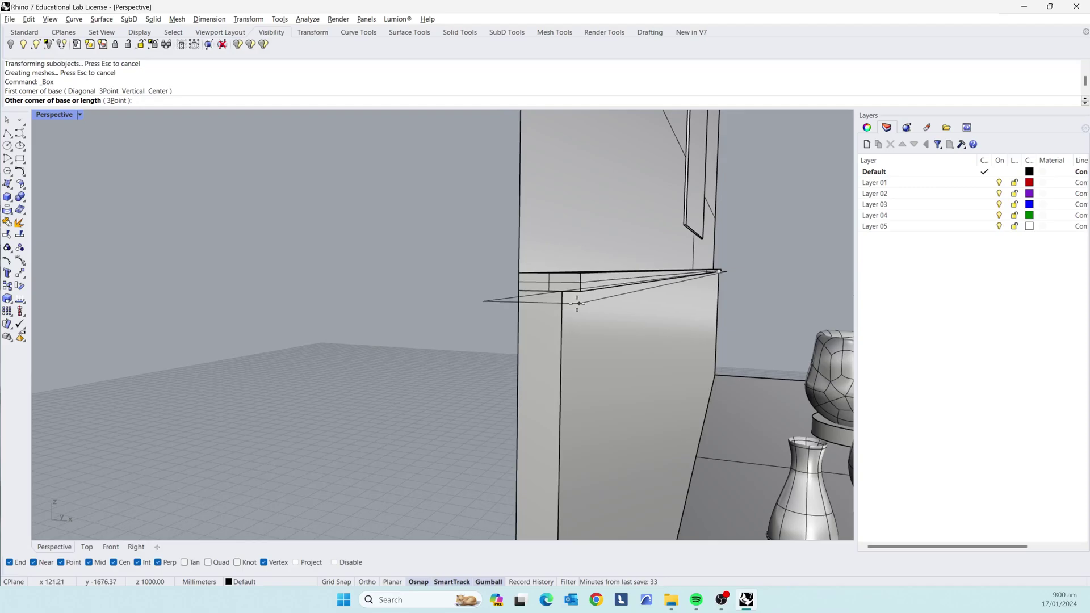
pyautogui.scroll(3, 573, 301)
pyautogui.scroll(-2, 573, 301)
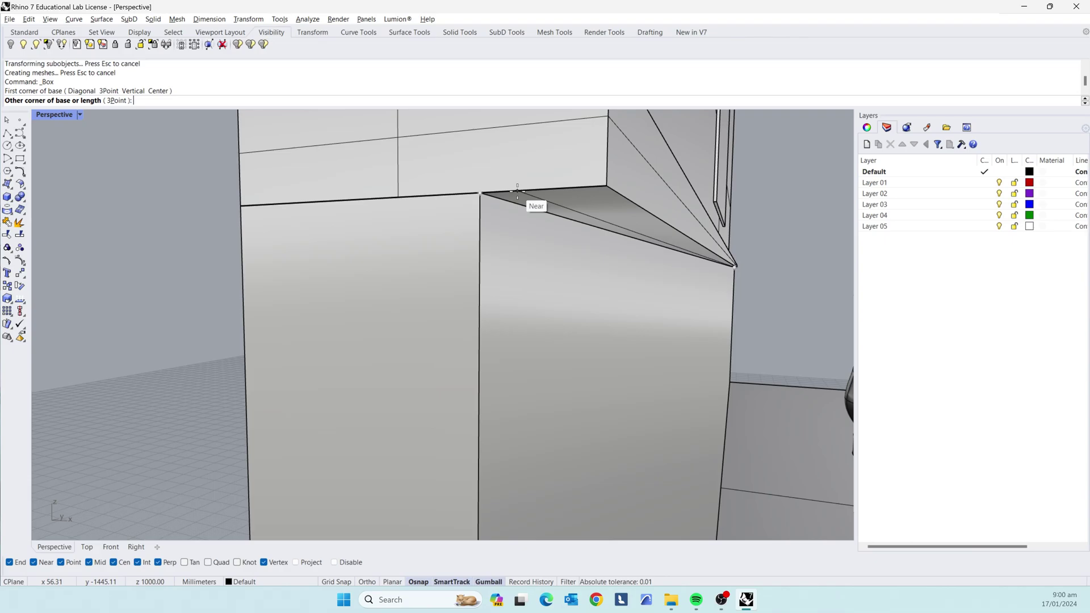
pyautogui.click(517, 191)
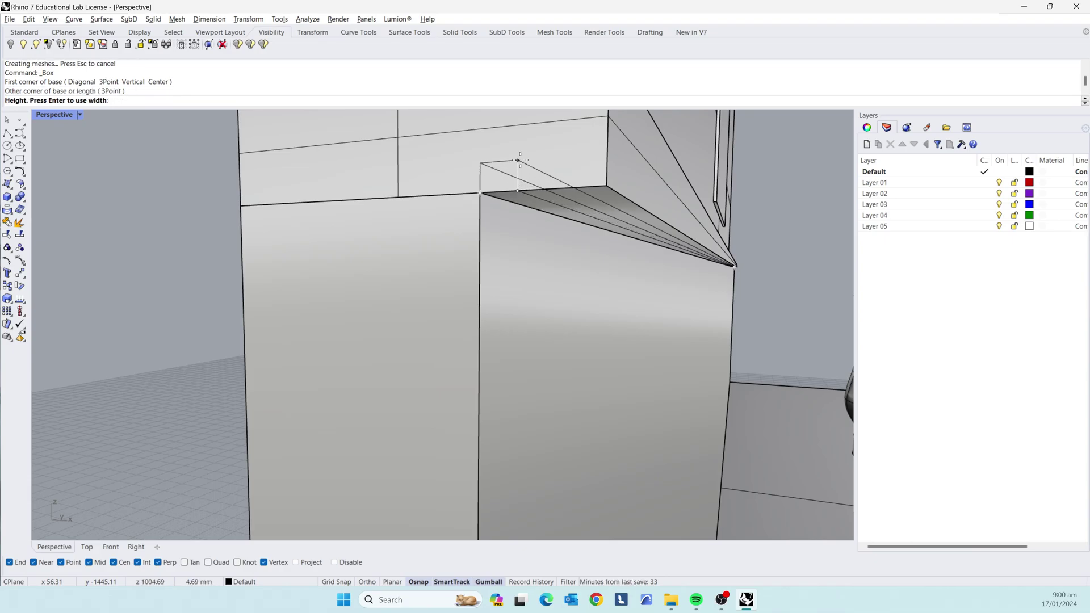
pyautogui.click(519, 161)
# Step: Subtract the thin box from the ledge with a Boolean difference, keeping the cutting box in place
pyautogui.scroll(-10, 520, 160)
pyautogui.scroll(10, 380, 237)
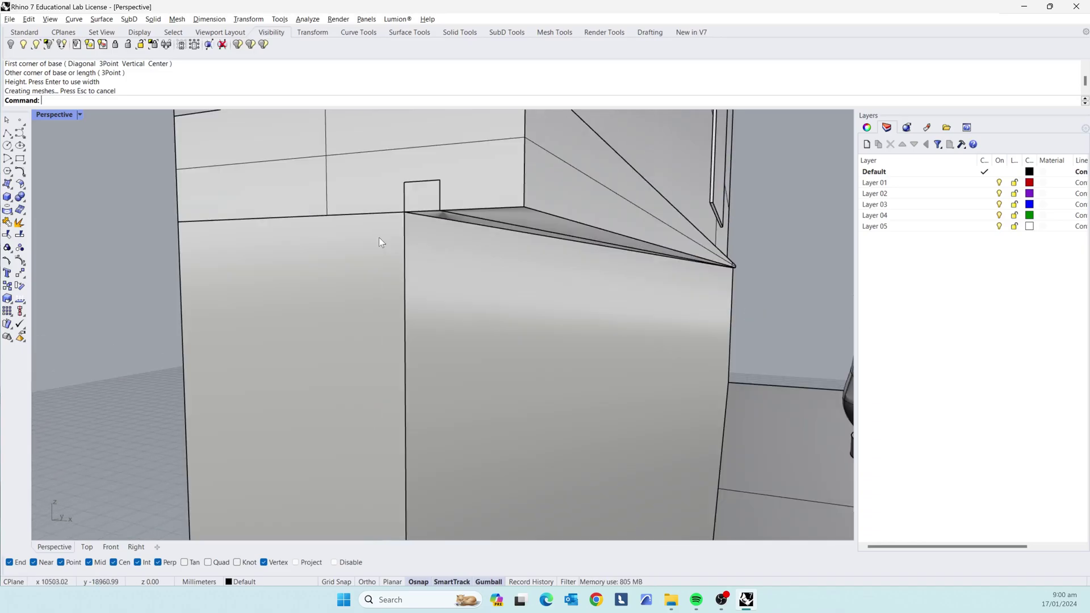
pyautogui.click(430, 199)
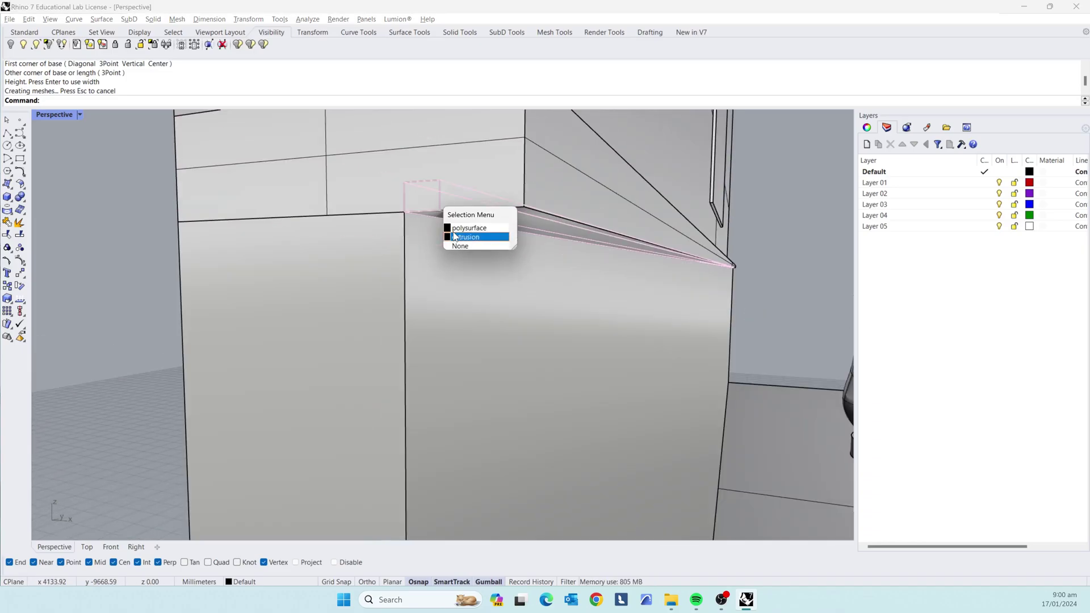
pyautogui.click(460, 229)
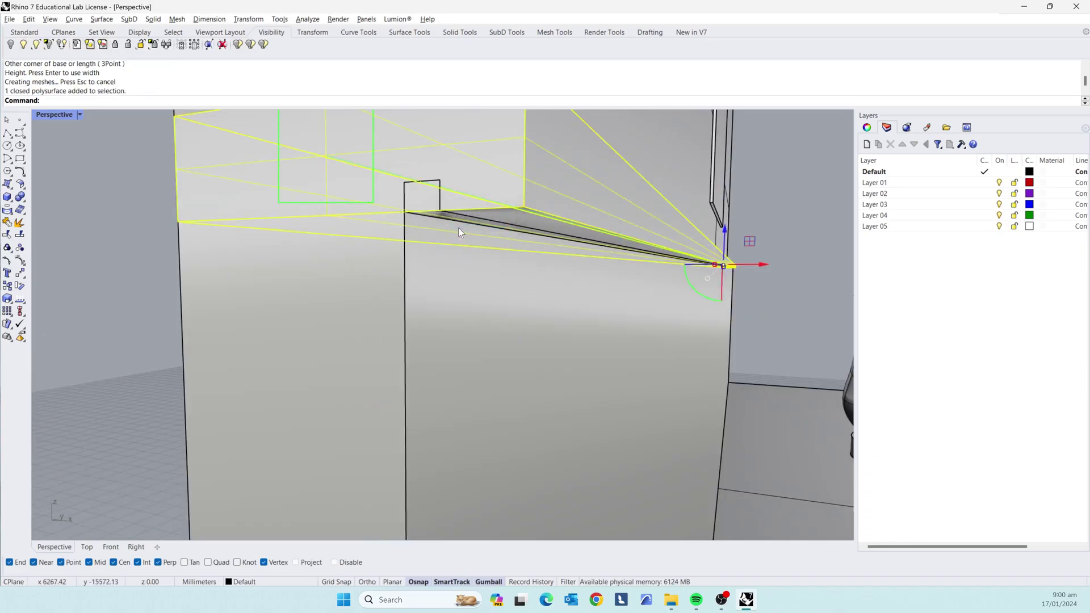
pyautogui.click(24, 201)
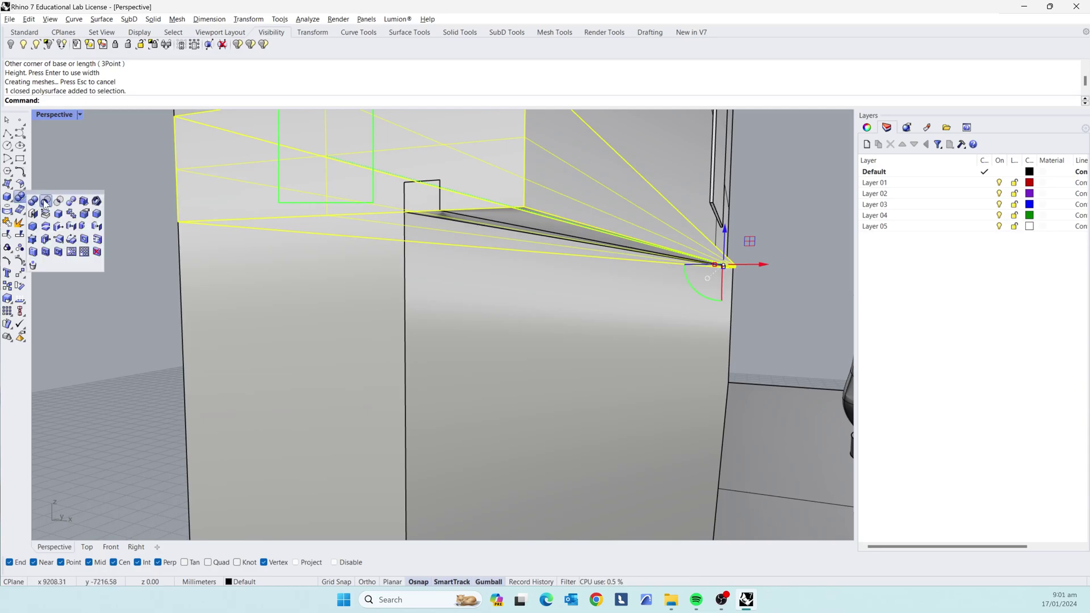
pyautogui.click(46, 201)
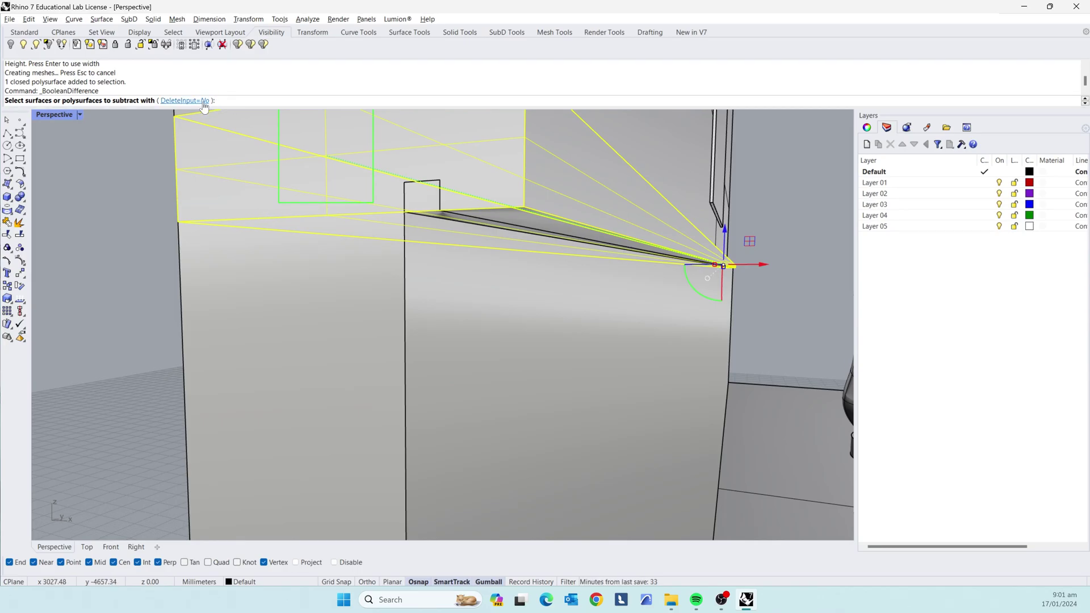
pyautogui.click(430, 203)
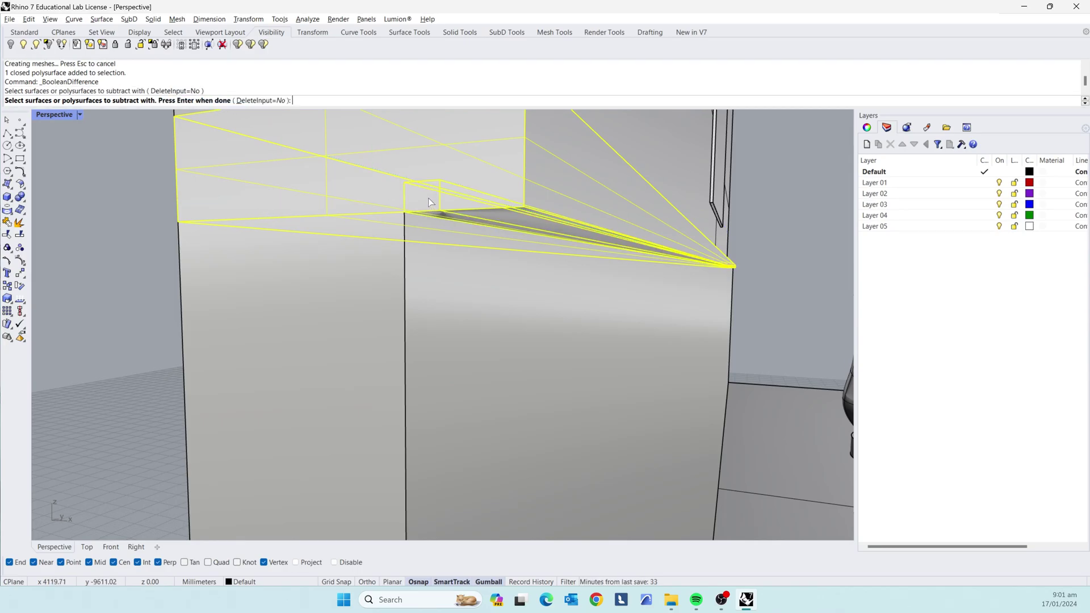
pyautogui.rightClick(430, 203)
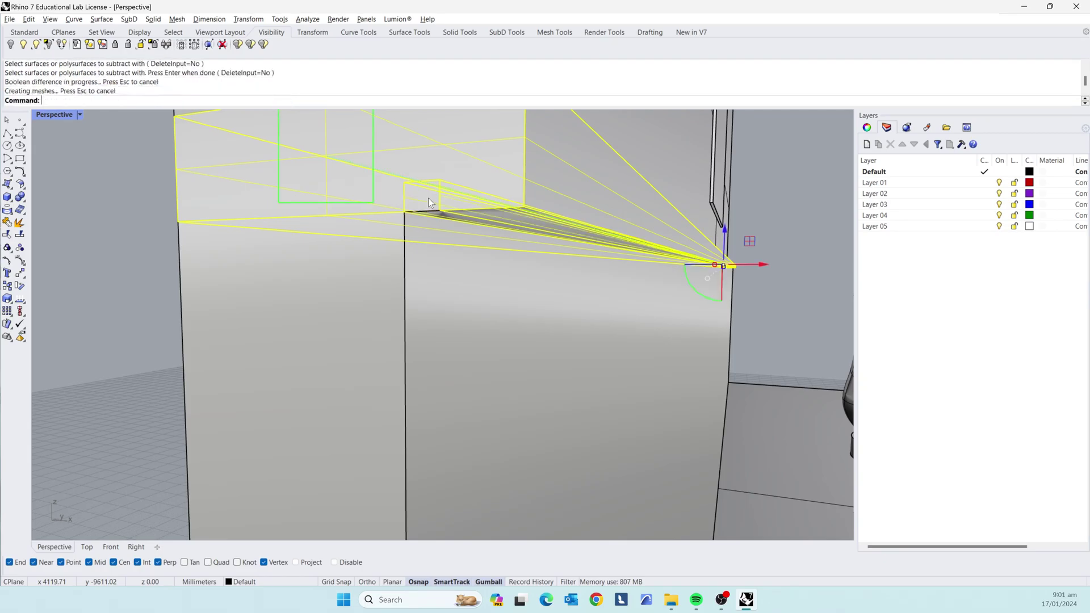
# Step: Move the cutting box down out of the ledge to check the groove, and undo the move
pyautogui.click(814, 256)
pyautogui.click(436, 202)
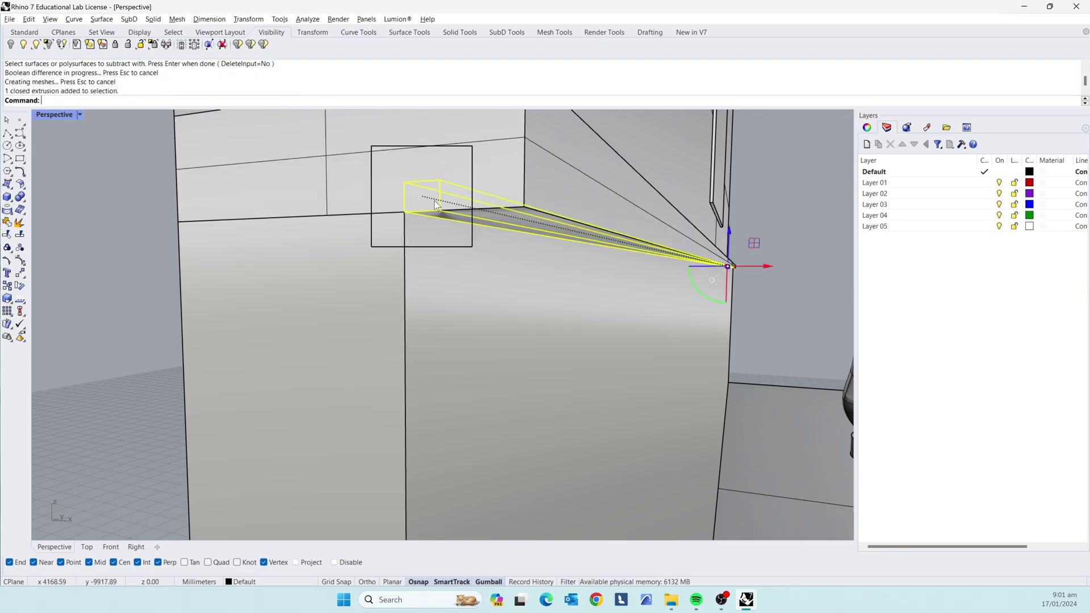
pyautogui.moveTo(727, 236); pyautogui.dragTo(726, 290)
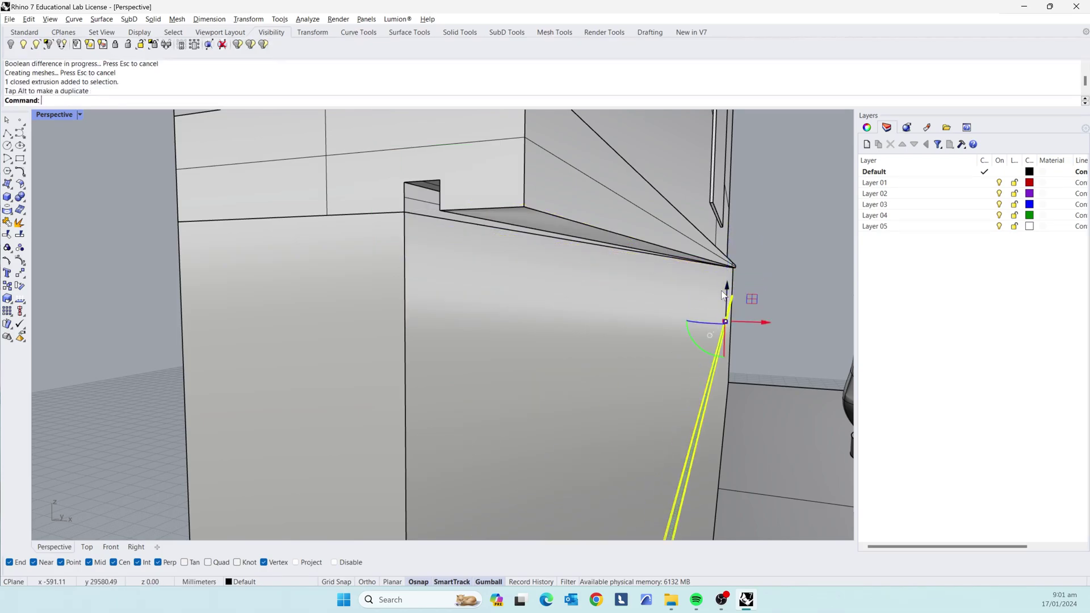
pyautogui.scroll(-5, 613, 275)
pyautogui.scroll(2, 671, 280)
pyautogui.scroll(5, 670, 280)
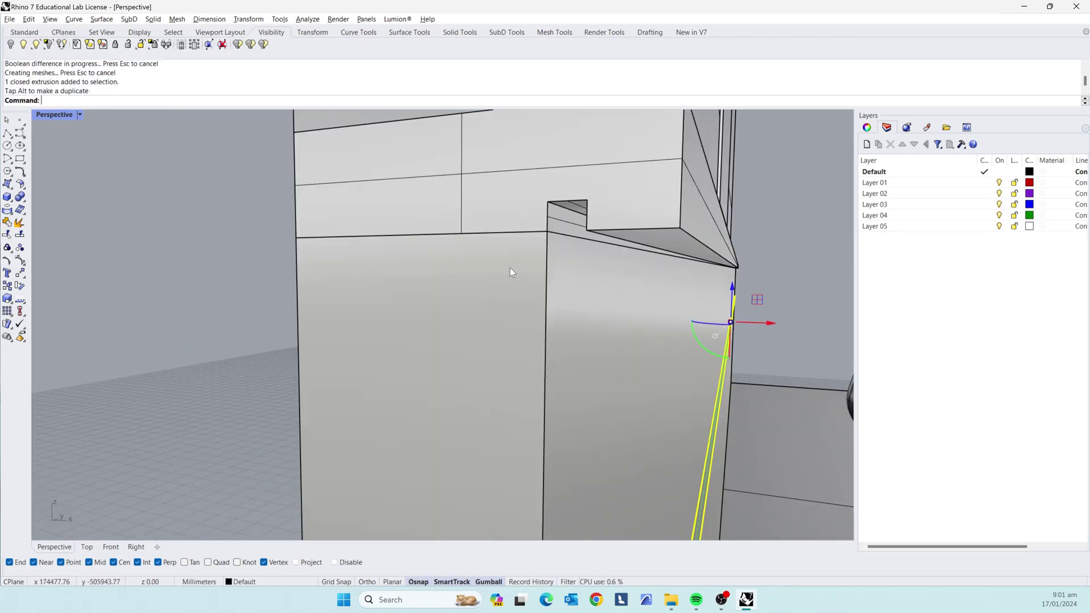
pyautogui.hotkey('ctrl', 'z')
pyautogui.click(220, 331)
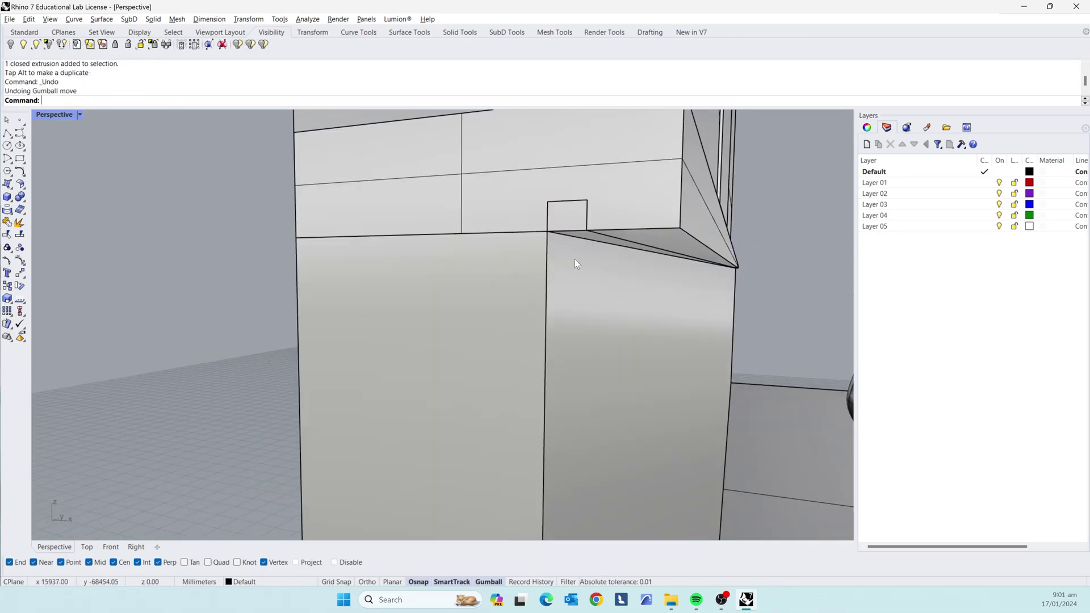
# Step: Select the box strip under the ledge to check that it still sits in the groove
pyautogui.scroll(4, 588, 229)
pyautogui.press('Home')
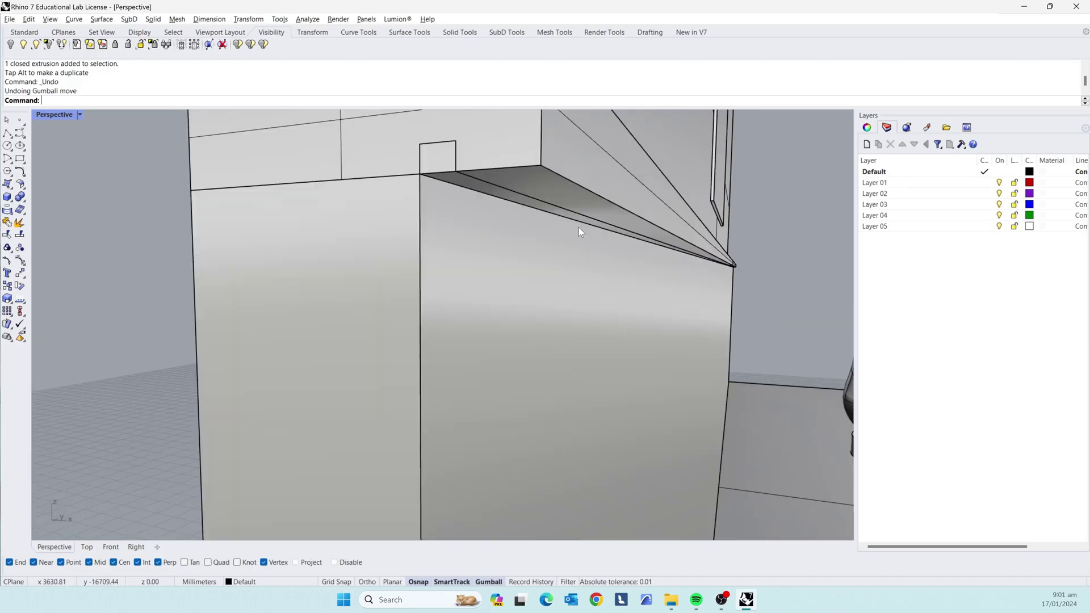
pyautogui.click(447, 175)
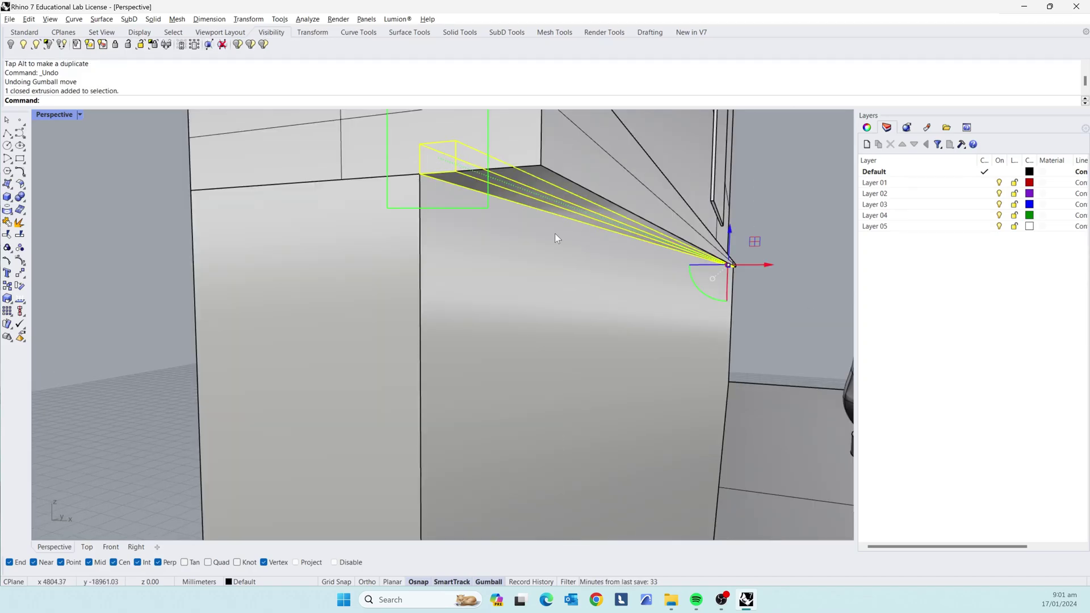
pyautogui.click(188, 314)
# Step: Examine the ledge and wall panel from the front and from the wall's opposite end
pyautogui.scroll(-6, 465, 274)
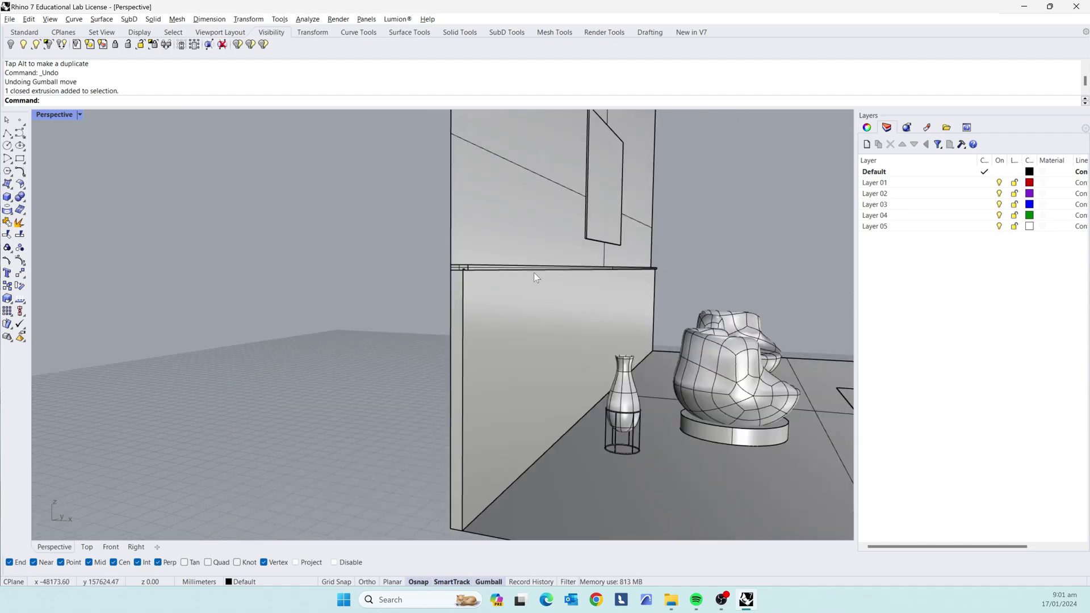
pyautogui.scroll(5, 491, 269)
pyautogui.moveTo(362, 264); pyautogui.dragTo(540, 352, button='right')
pyautogui.scroll(8, 481, 375)
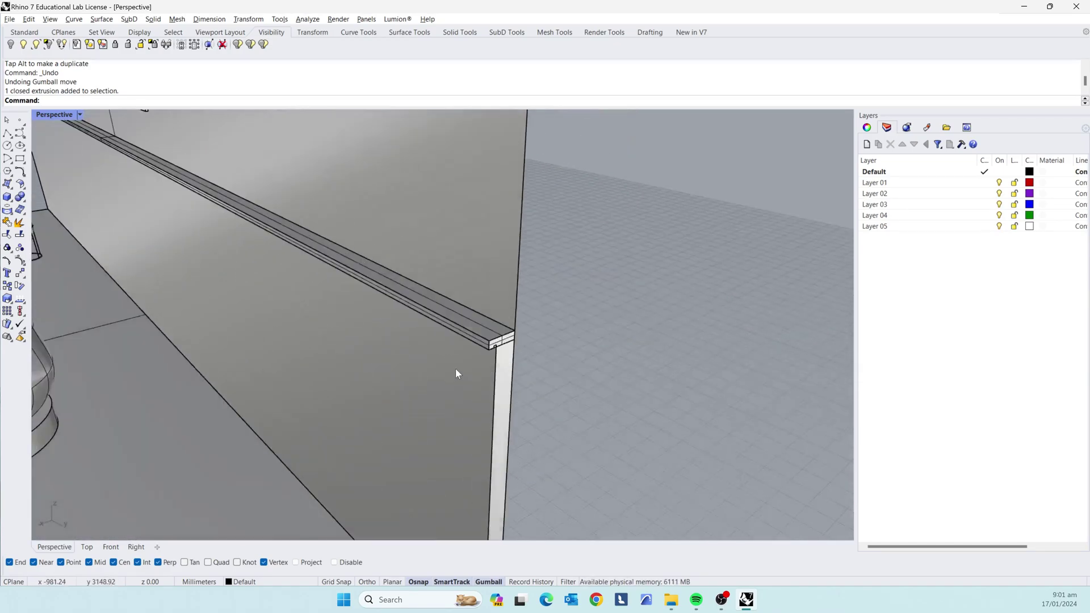
pyautogui.scroll(8, 498, 356)
pyautogui.scroll(-15, 551, 358)
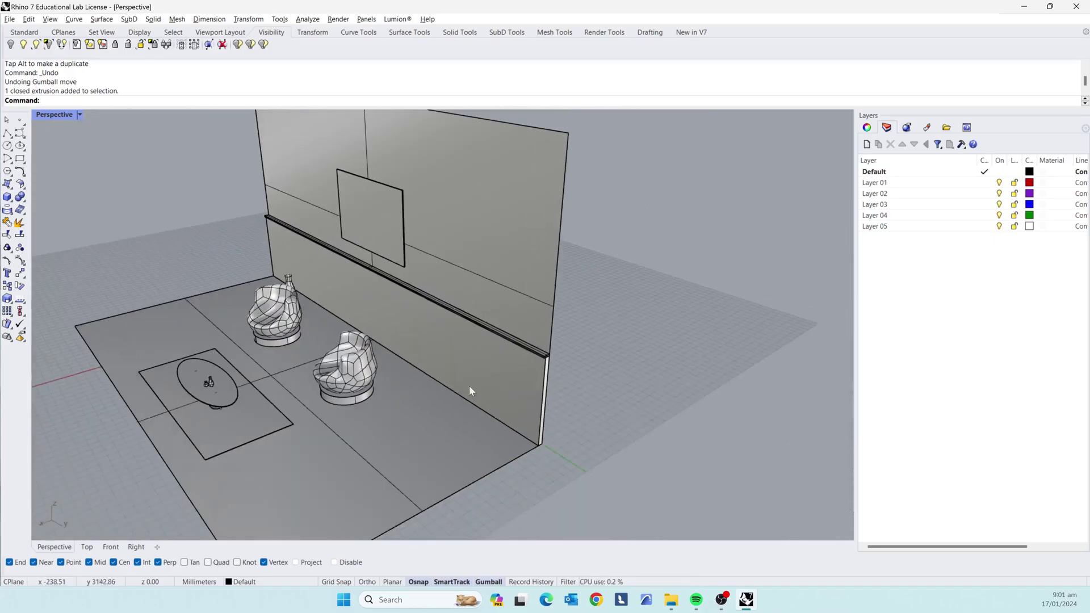
# Step: Review the whole furnished room from the front, with the panel and ledge behind the armchairs
pyautogui.scroll(8, 455, 421)
pyautogui.moveTo(455, 421); pyautogui.dragTo(542, 408, button='right')
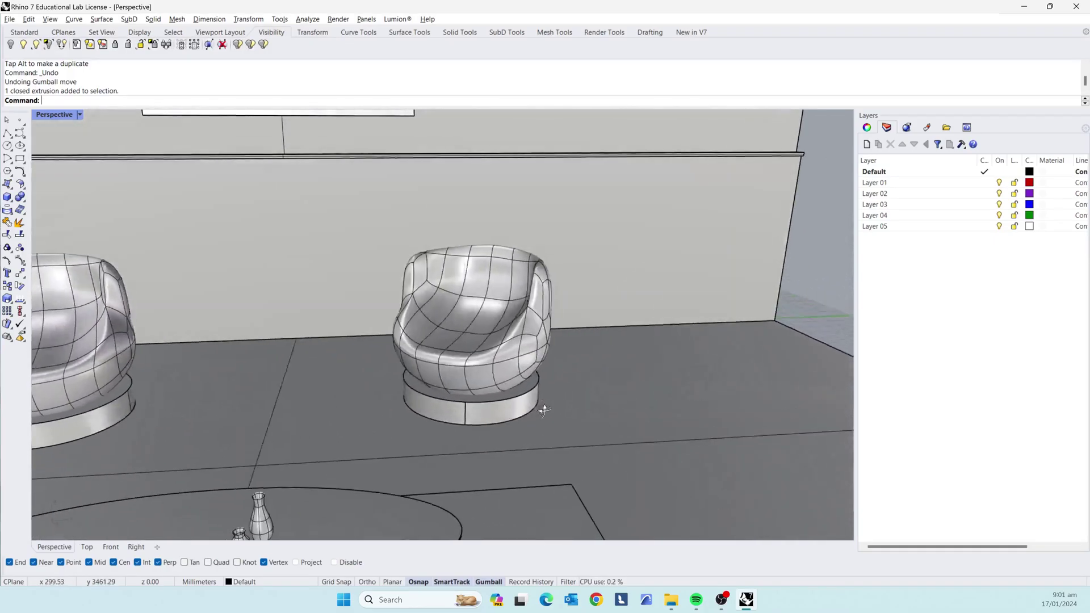
pyautogui.scroll(-9, 541, 408)
pyautogui.scroll(3, 473, 347)
pyautogui.moveTo(454, 392)
pyautogui.mouseDown(button='right')
pyautogui.moveTo(411, 363)
pyautogui.moveTo(435, 390)
pyautogui.mouseUp(button='right')
pyautogui.scroll(-5, 435, 390)
pyautogui.scroll(4, 420, 340)
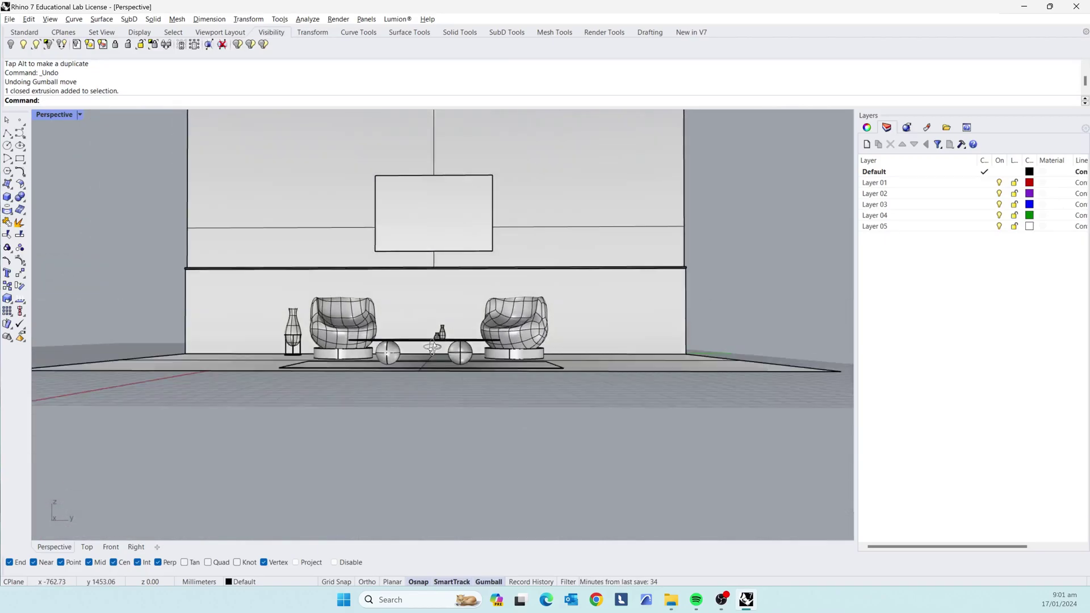
pyautogui.scroll(-2, 431, 346)
pyautogui.moveTo(424, 304); pyautogui.dragTo(441, 342, button='right')
pyautogui.scroll(3, 448, 312)
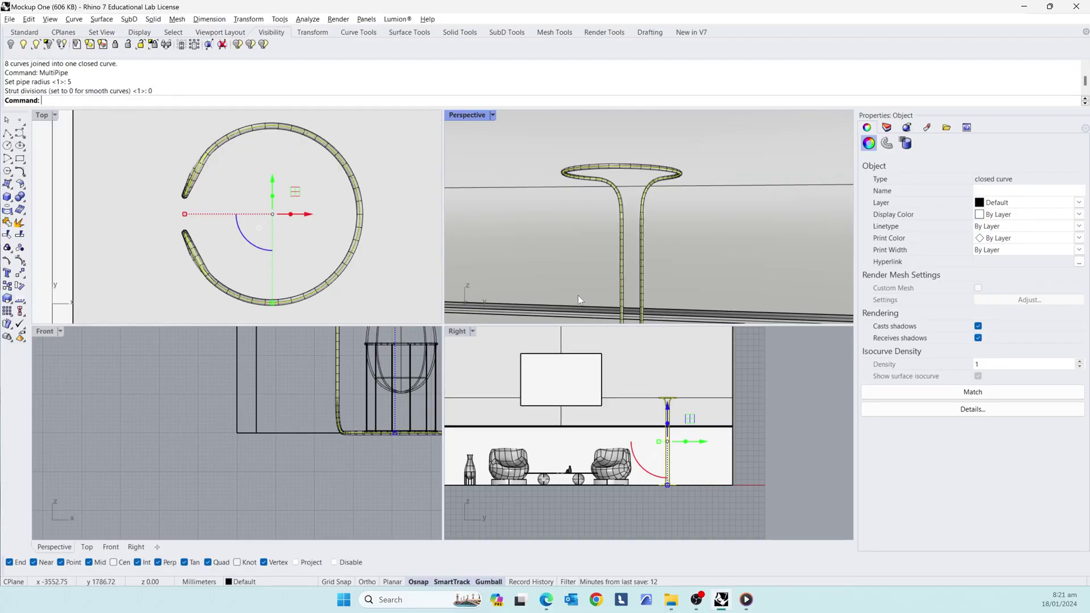
# Step: Draw a sphere by its diameter within the open ring at the top of the piped lamp stand
pyautogui.moveTo(578, 295); pyautogui.dragTo(652, 244, button='right')
pyautogui.click(12, 201)
pyautogui.click(46, 201)
pyautogui.moveTo(664, 281); pyautogui.dragTo(707, 223, button='right')
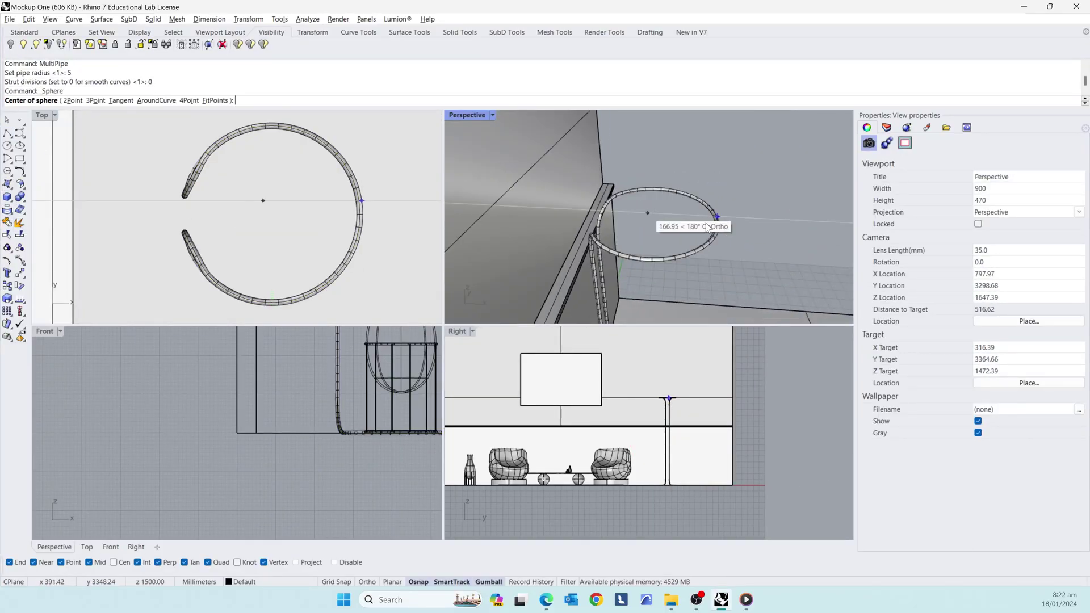
pyautogui.scroll(1, 706, 223)
pyautogui.click(8, 209)
pyautogui.click(12, 200)
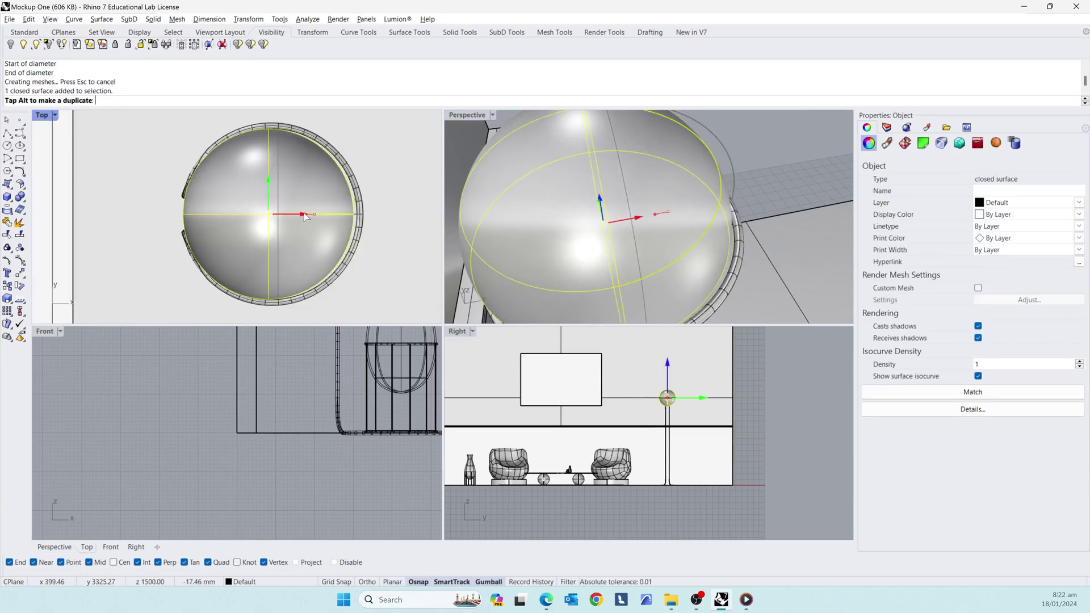
# Step: Scale the sphere up uniformly to overlap the lamp's ring and raise it about 100 mm
pyautogui.scroll(-2, 625, 223)
pyautogui.press('Escape')
pyautogui.moveTo(625, 224); pyautogui.dragTo(629, 220, button='right')
pyautogui.click(630, 232)
pyautogui.keyDown('shift'); pyautogui.moveTo(648, 242); pyautogui.dragTo(648, 245); pyautogui.keyUp('shift')
pyautogui.scroll(15, 668, 391)
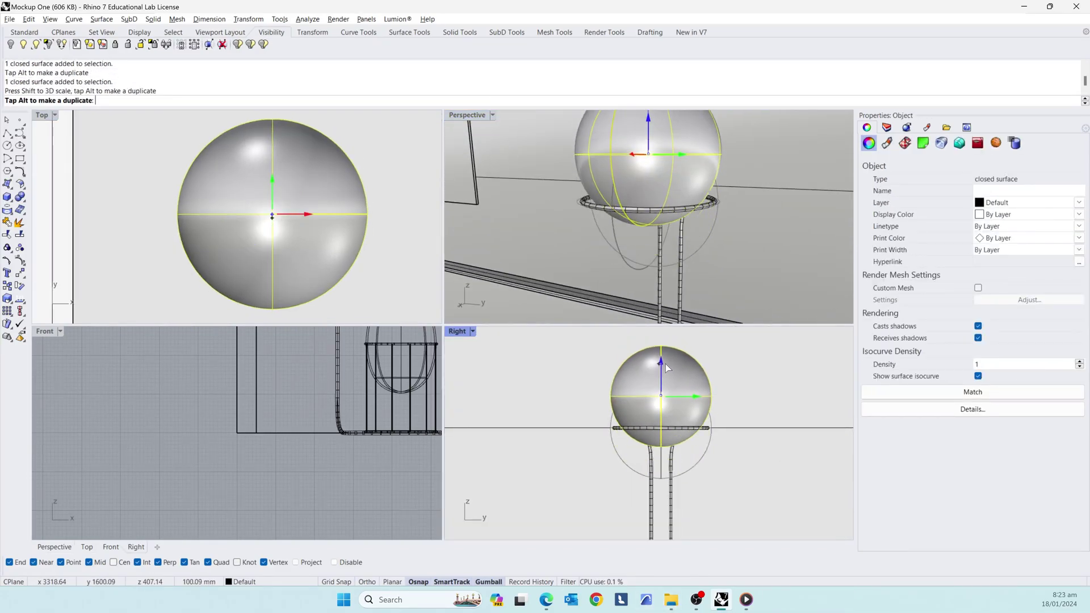